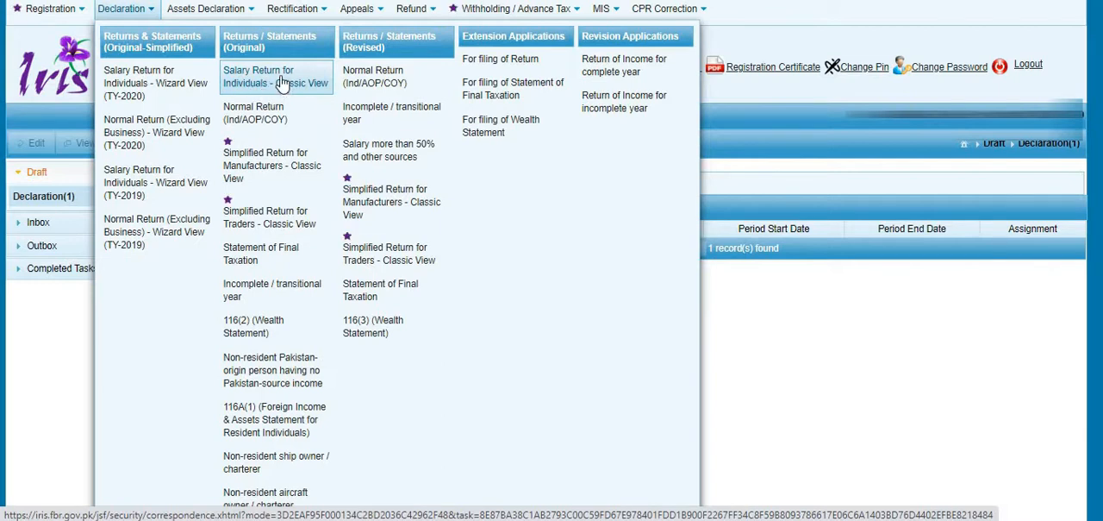
- Start an original Salary Return for Individuals in Classic View and select the 2020 tax period, 01-Jul-2019 to 30-Jun-2020
left_click(285, 82)
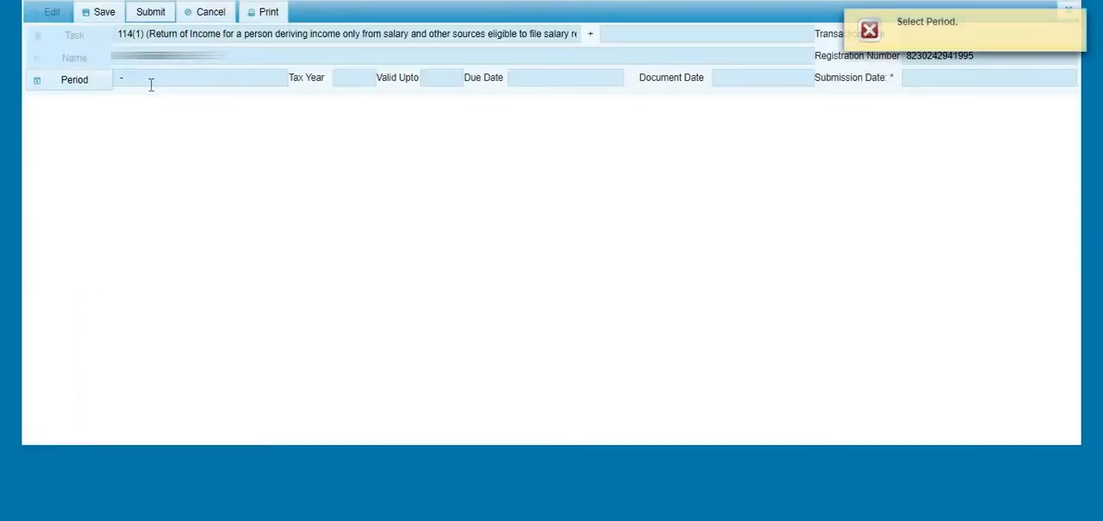
left_click(86, 92)
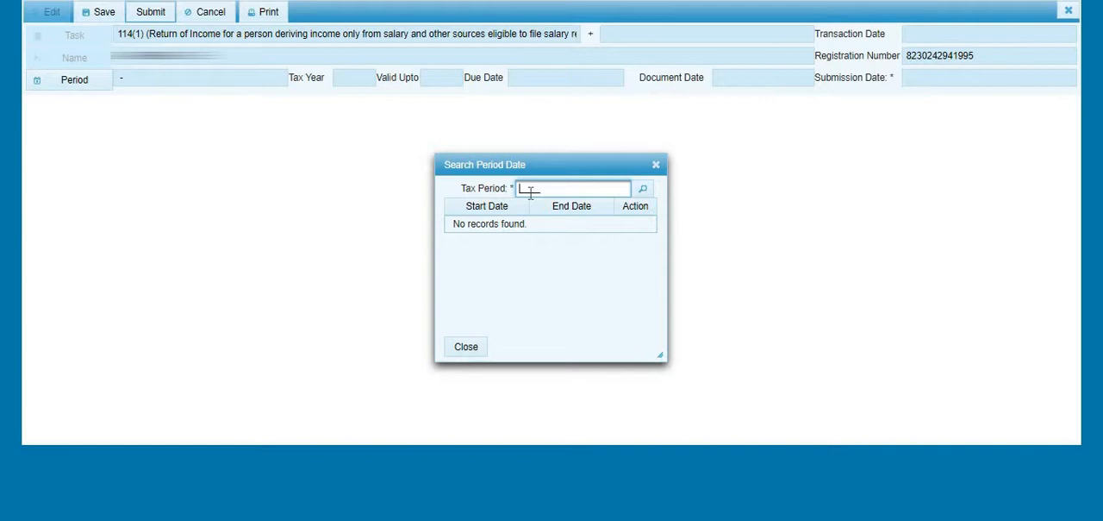
type("2020")
key("Return")
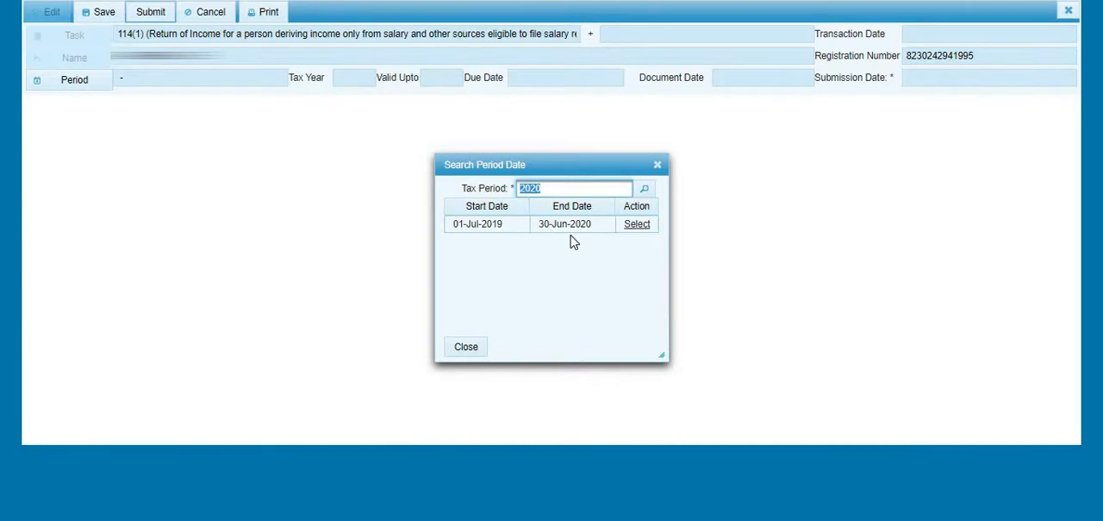
double_click(566, 224)
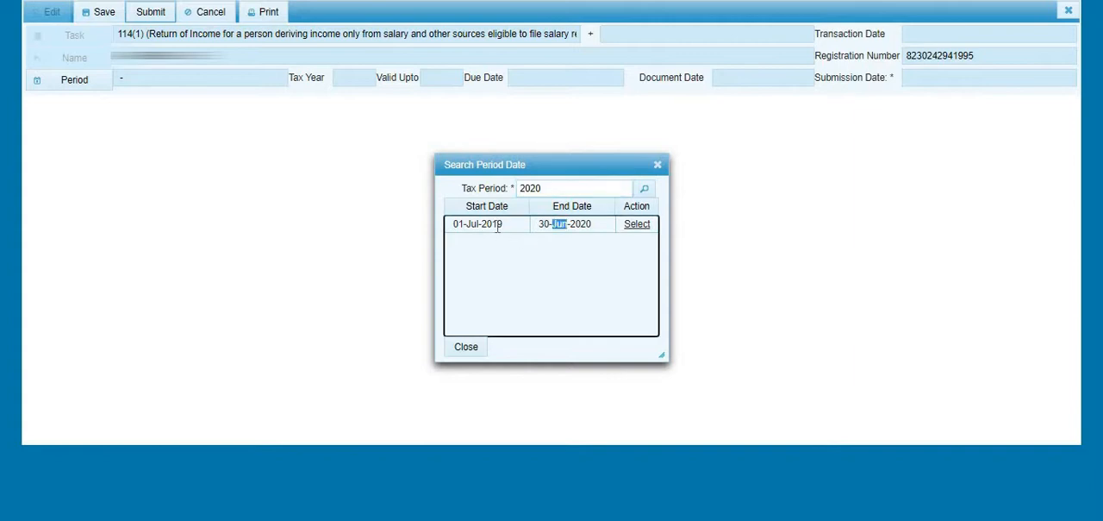
double_click(493, 225)
double_click(544, 225)
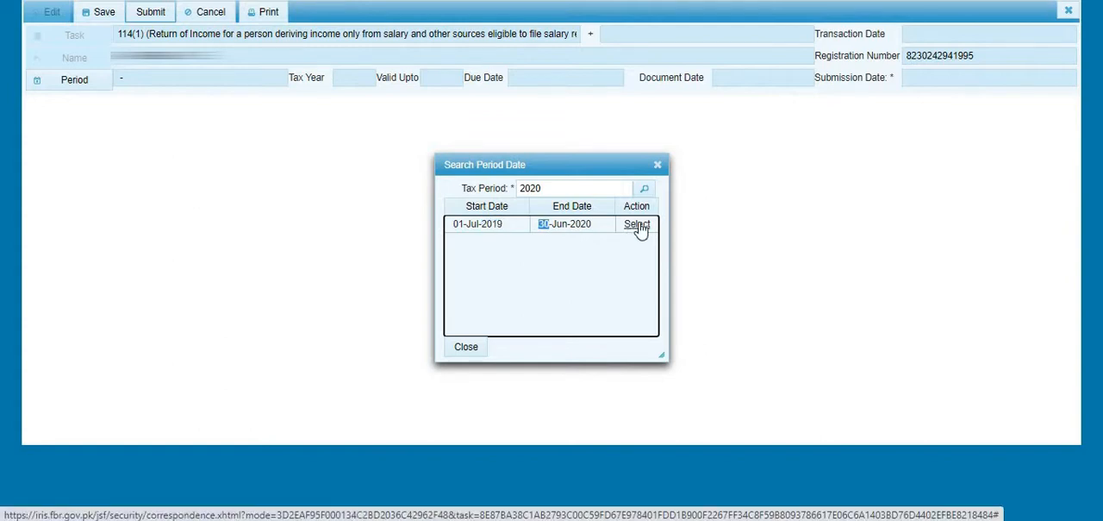
left_click(638, 226)
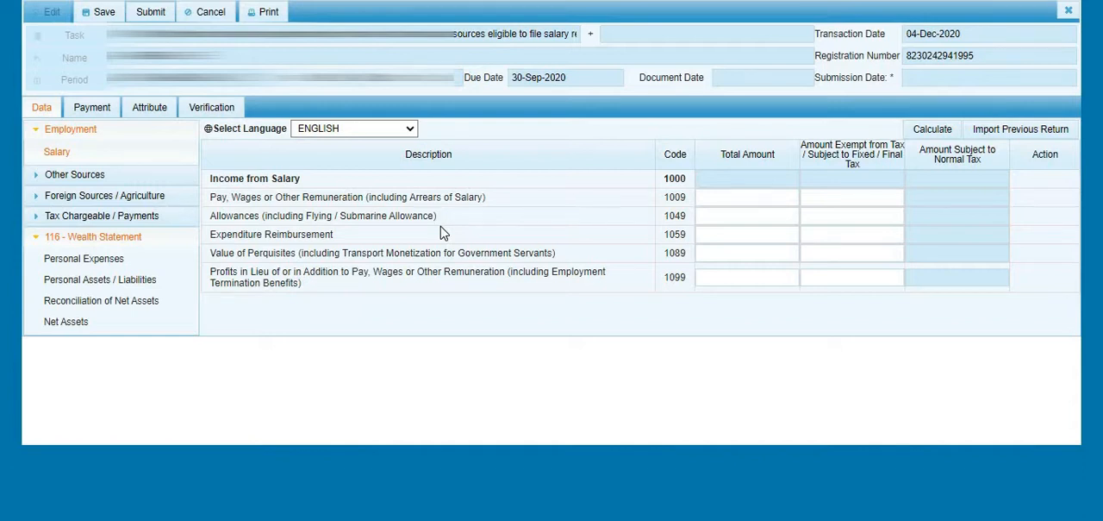
- Import the previous return's data into the salary section and calculate the amounts
left_click(1028, 140)
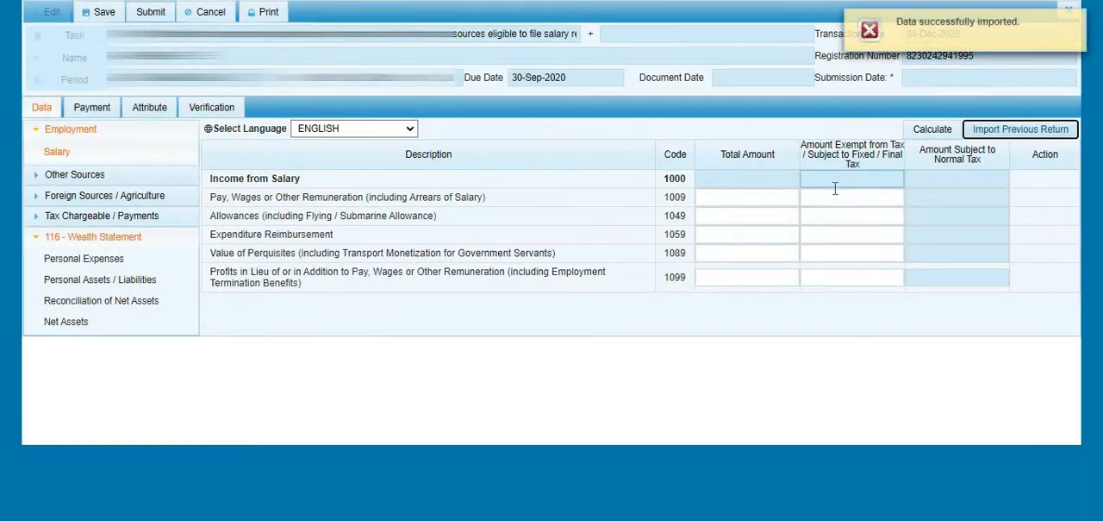
left_click(835, 179)
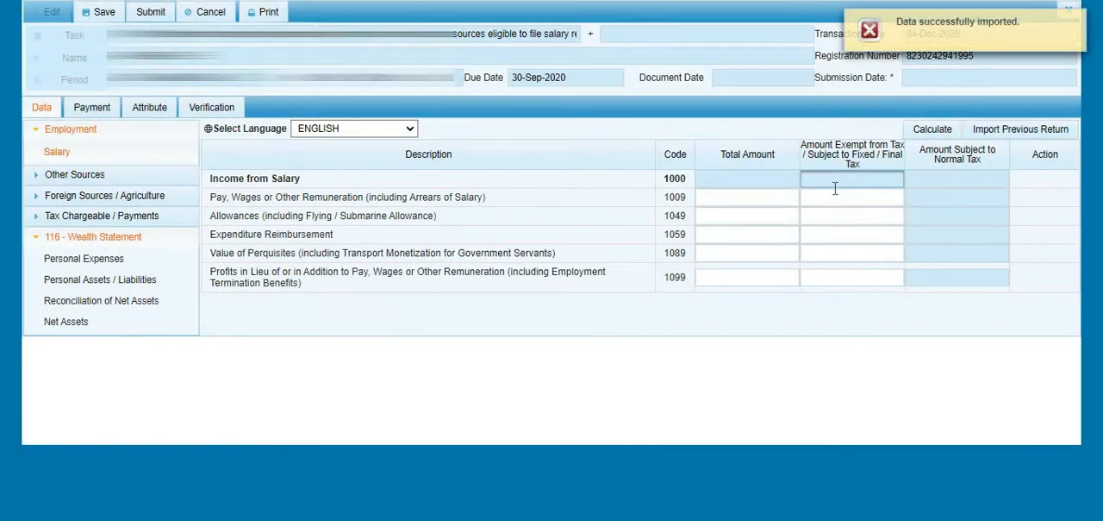
left_click(931, 131)
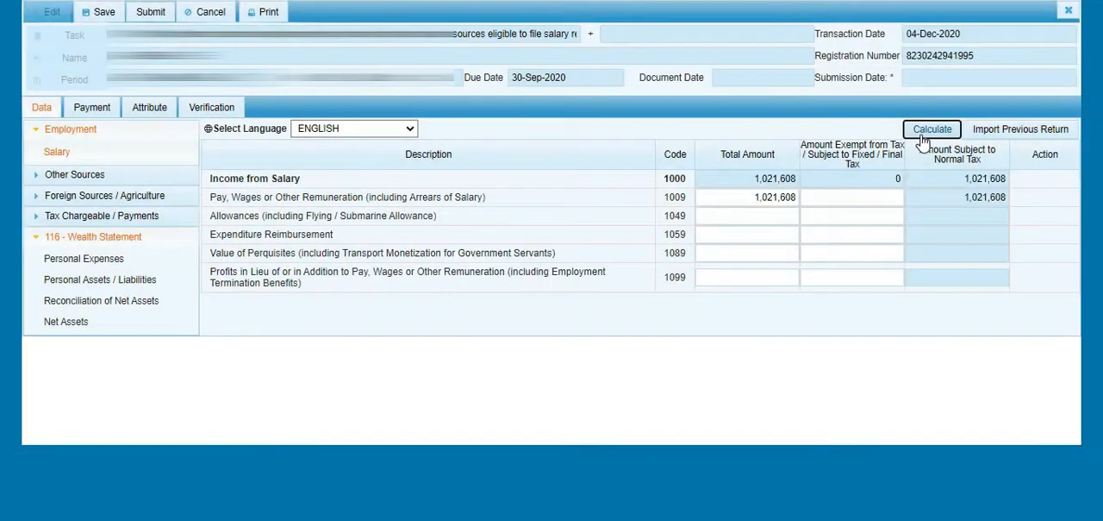
- Set the total amount for Pay, Wages or Other Remuneration (code 1009) to 1,294,554 and recalculate
left_click(743, 199)
double_click(743, 199)
left_click(742, 199)
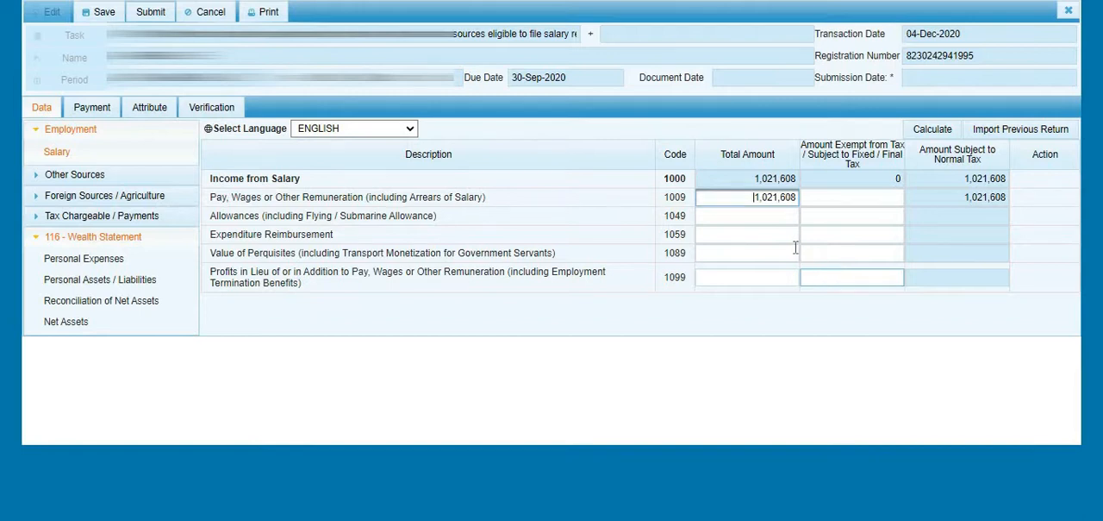
left_click_drag(754, 197, 807, 197)
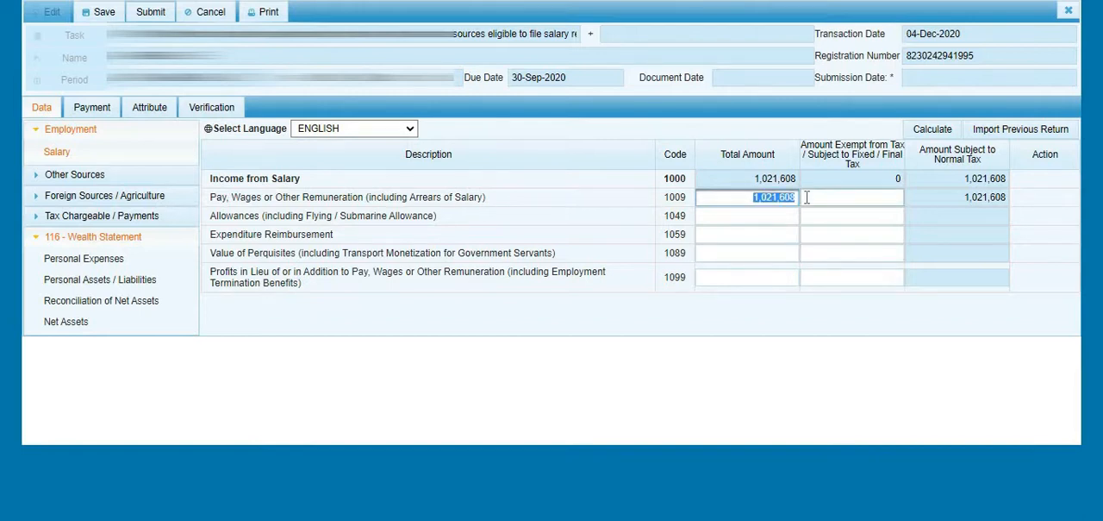
type("1")
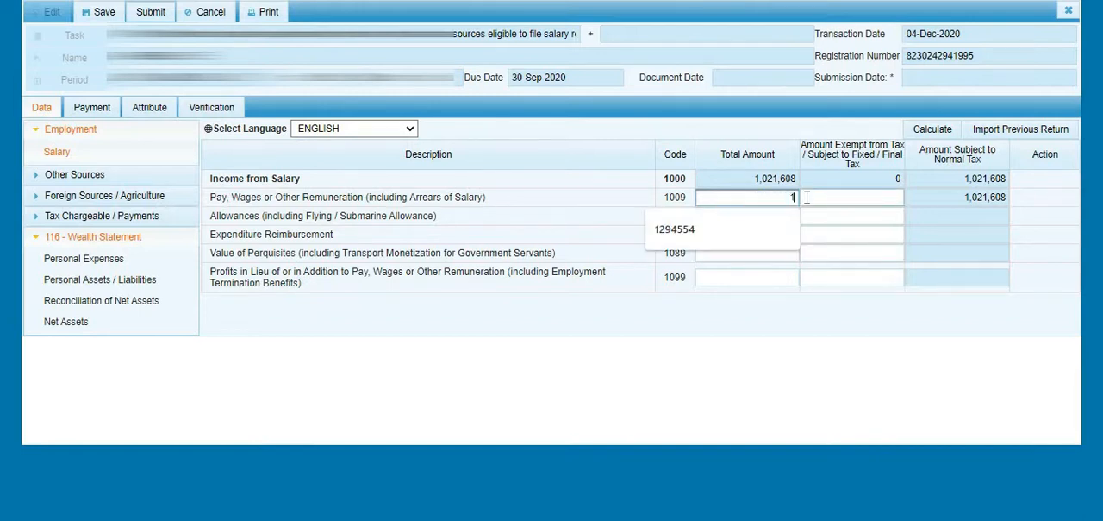
type("294554")
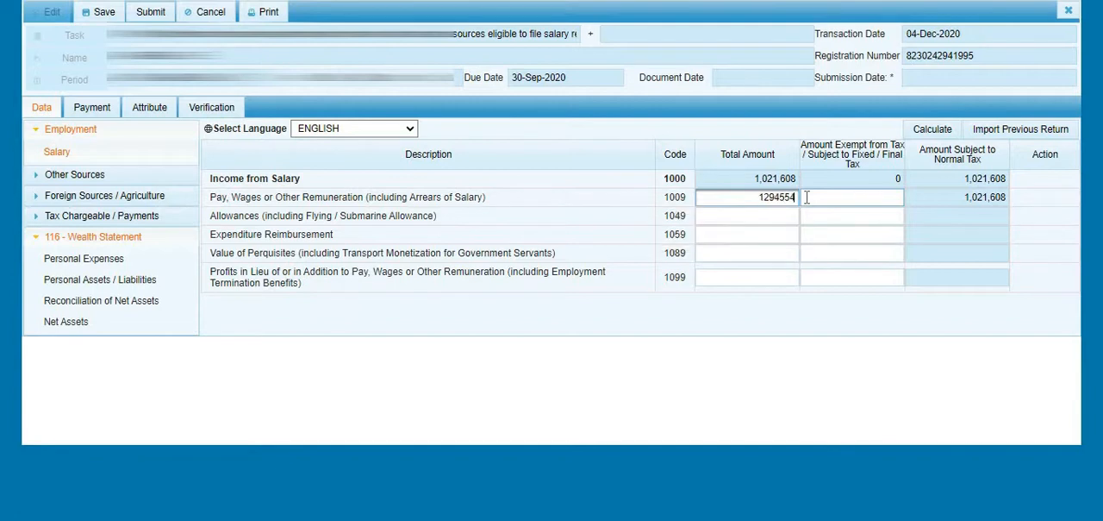
left_click(805, 197)
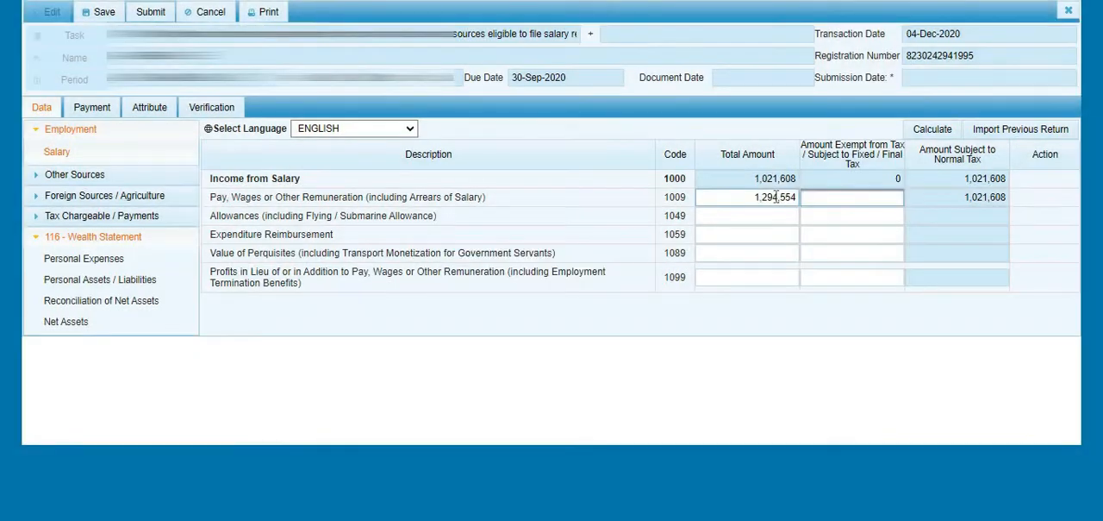
double_click(776, 196)
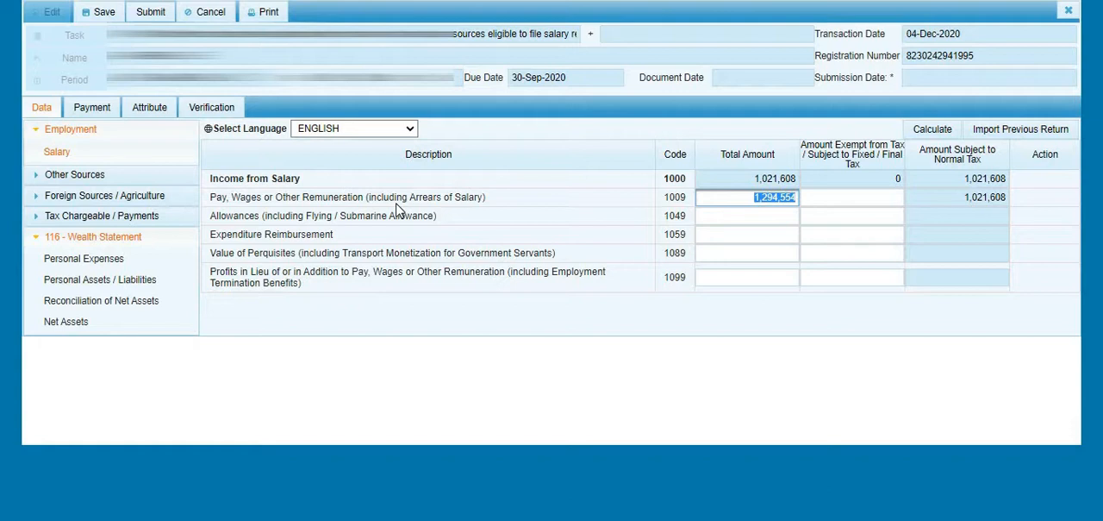
double_click(388, 198)
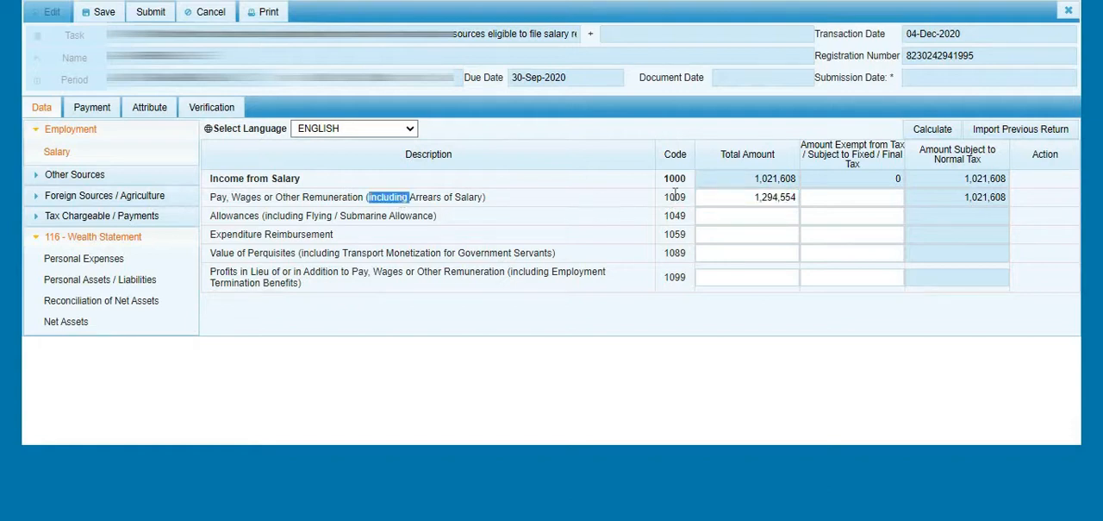
double_click(674, 195)
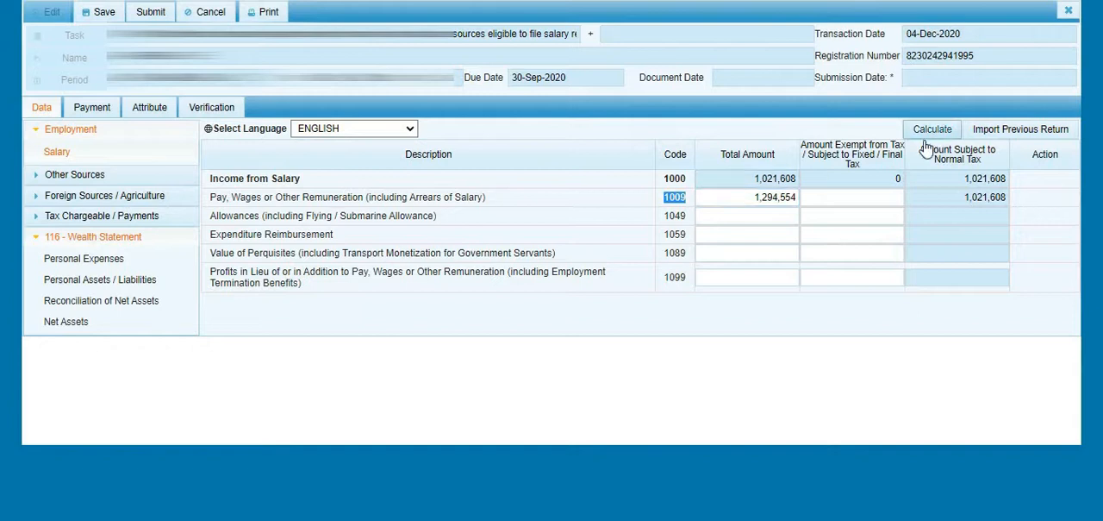
left_click(766, 198)
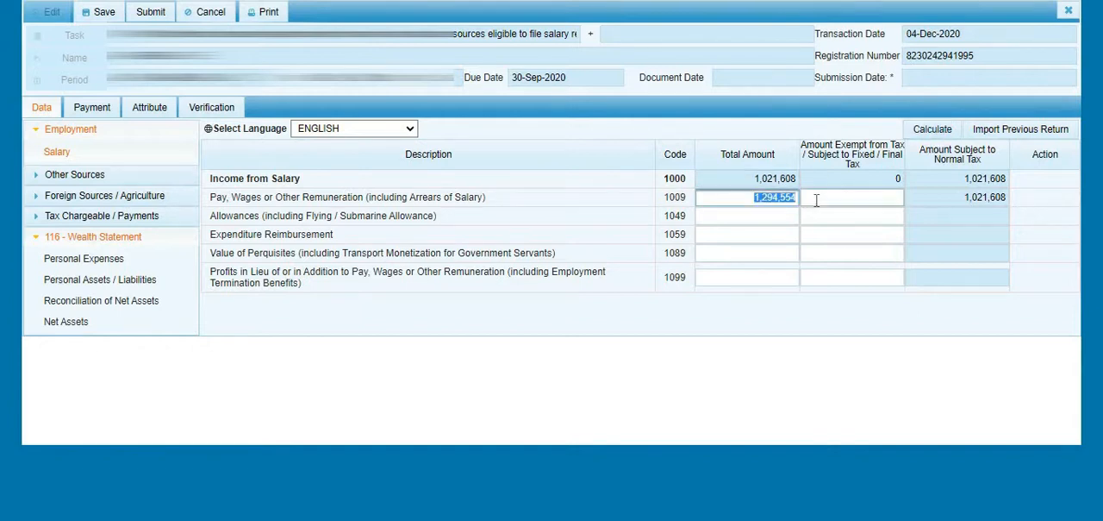
left_click(915, 135)
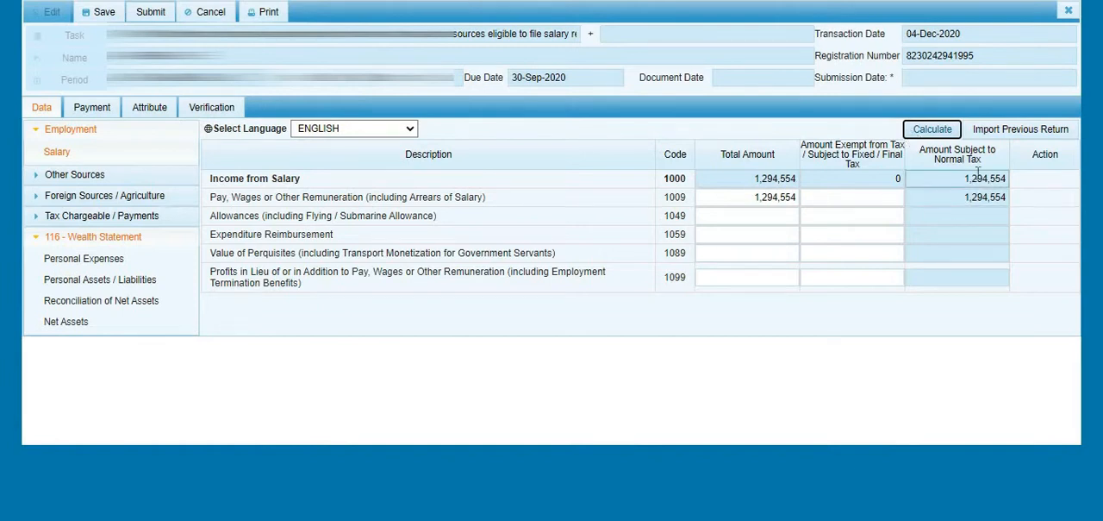
left_click(979, 175)
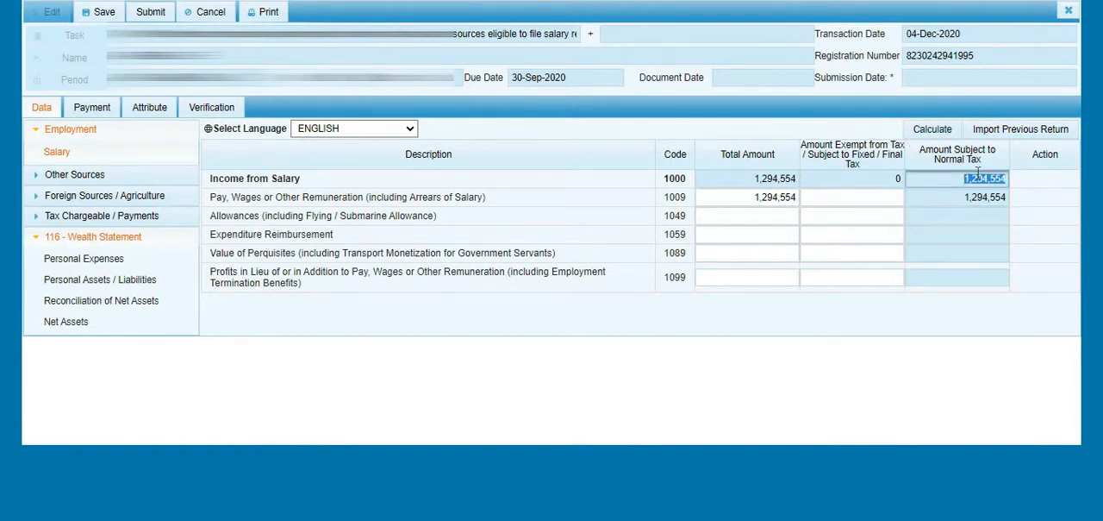
- Round the total amount of Pay, Wages or Other Remuneration to 1,294,500 and recalculate the salary income
left_click(781, 201)
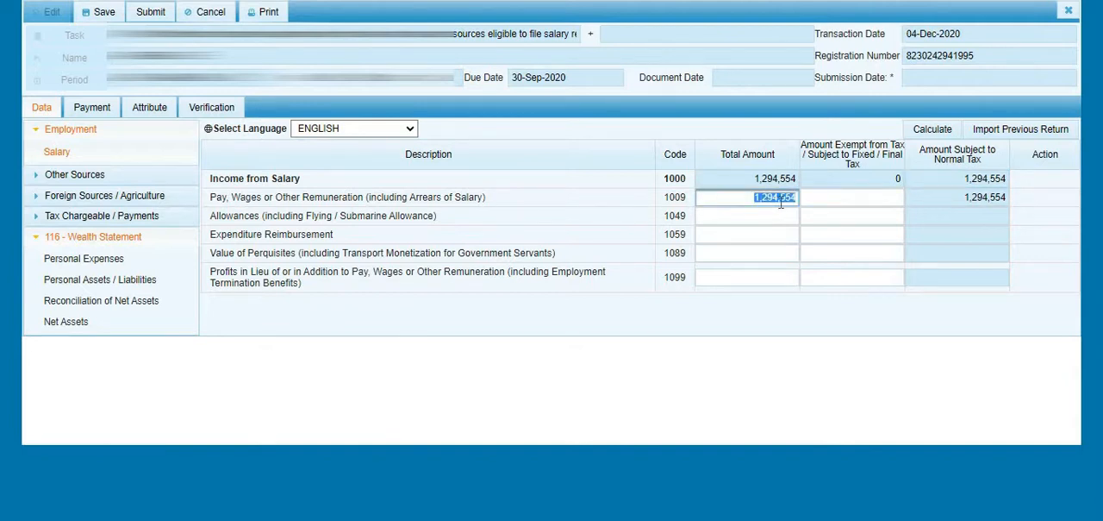
left_click(781, 202)
double_click(781, 201)
left_click(781, 202)
key("shift+End")
type("500")
left_click(930, 131)
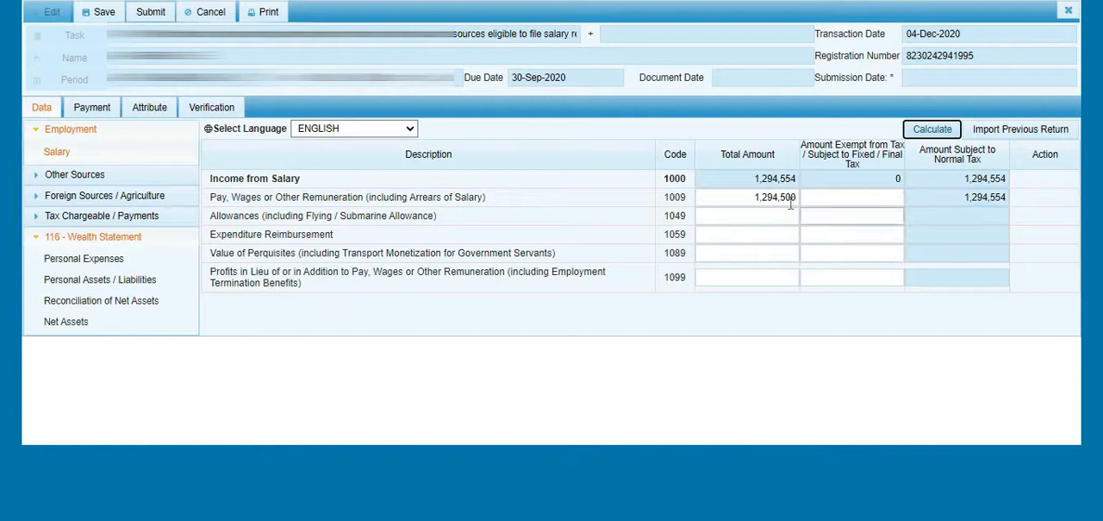
left_click(816, 196)
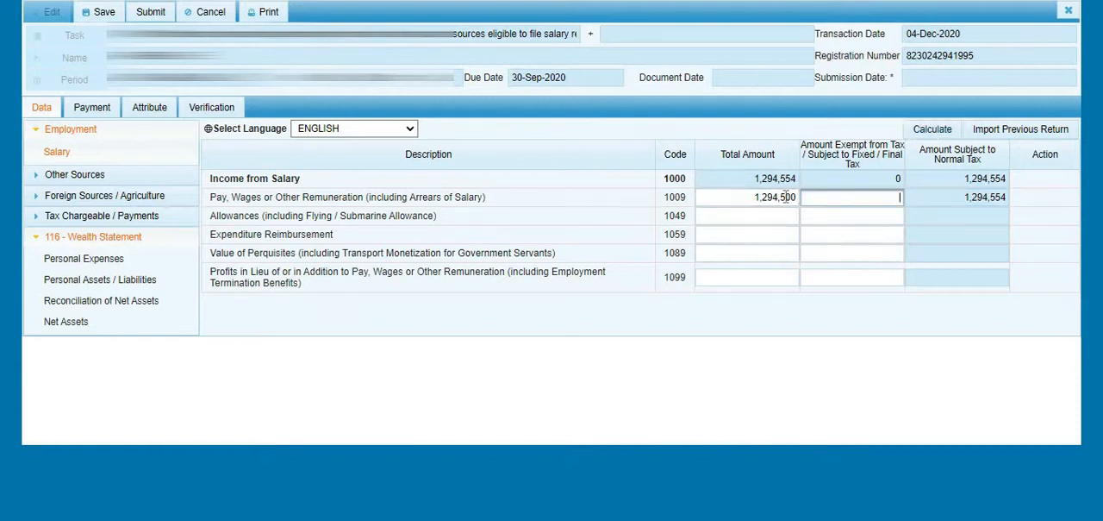
left_click(786, 197)
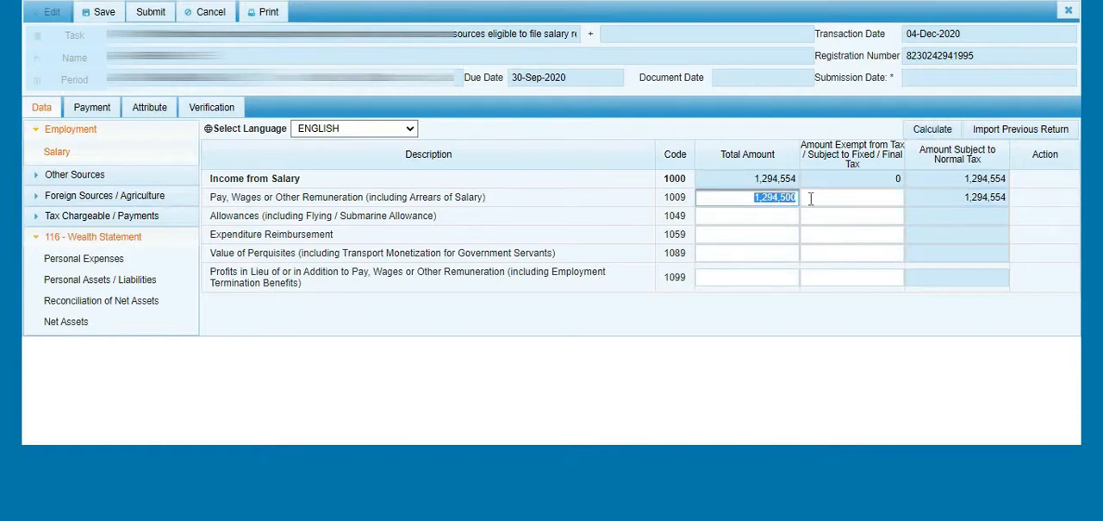
left_click(813, 198)
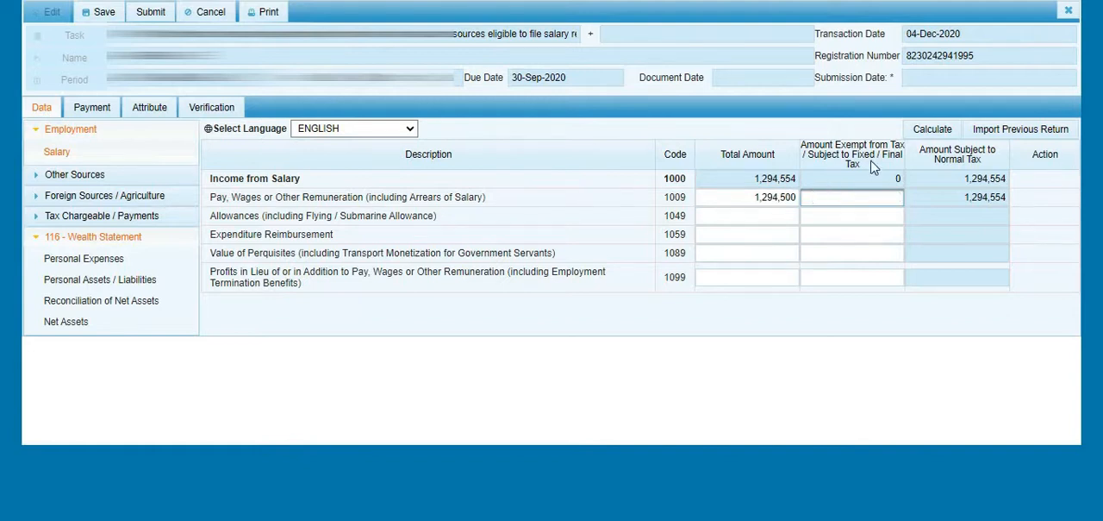
left_click(931, 129)
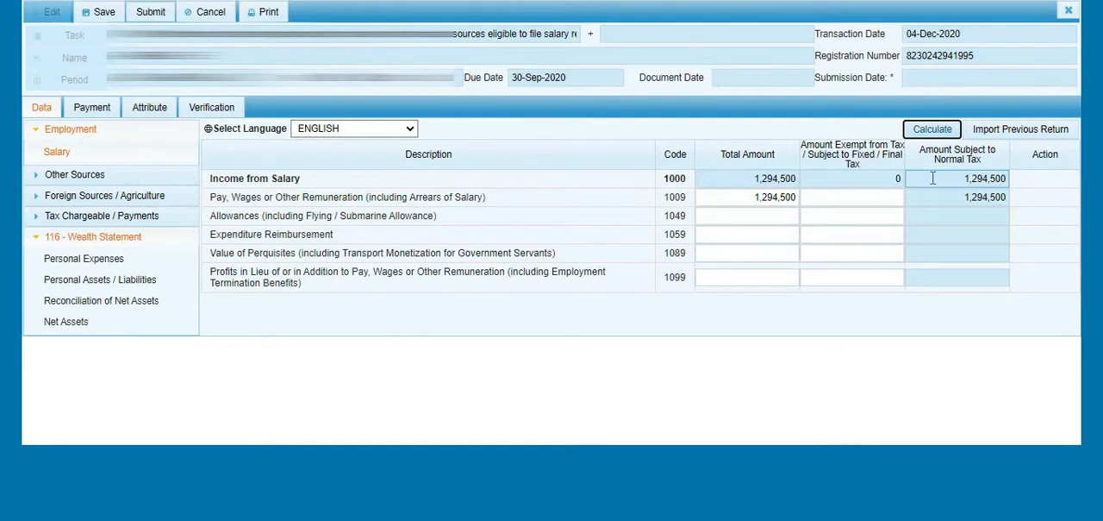
left_click(775, 197)
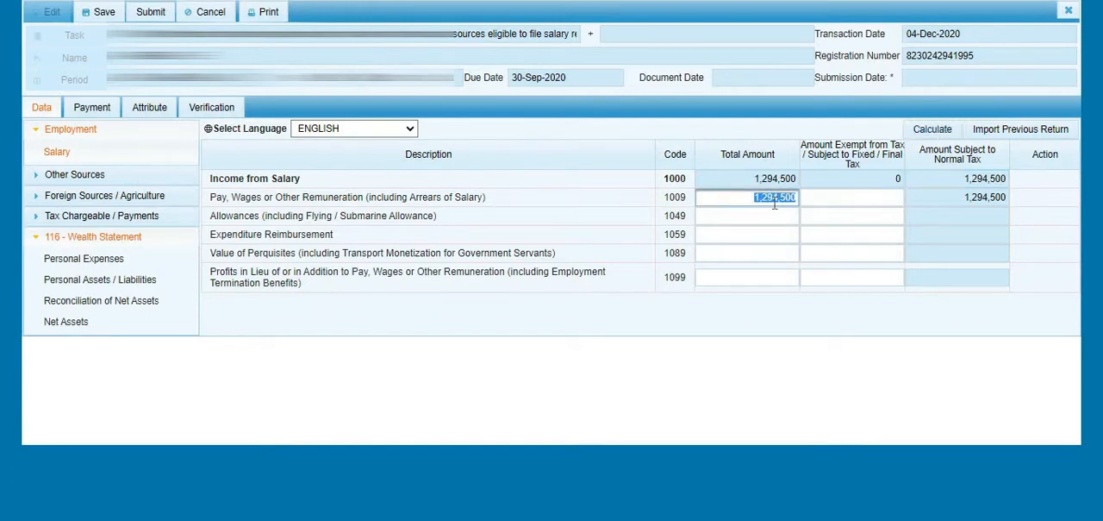
left_click(806, 199)
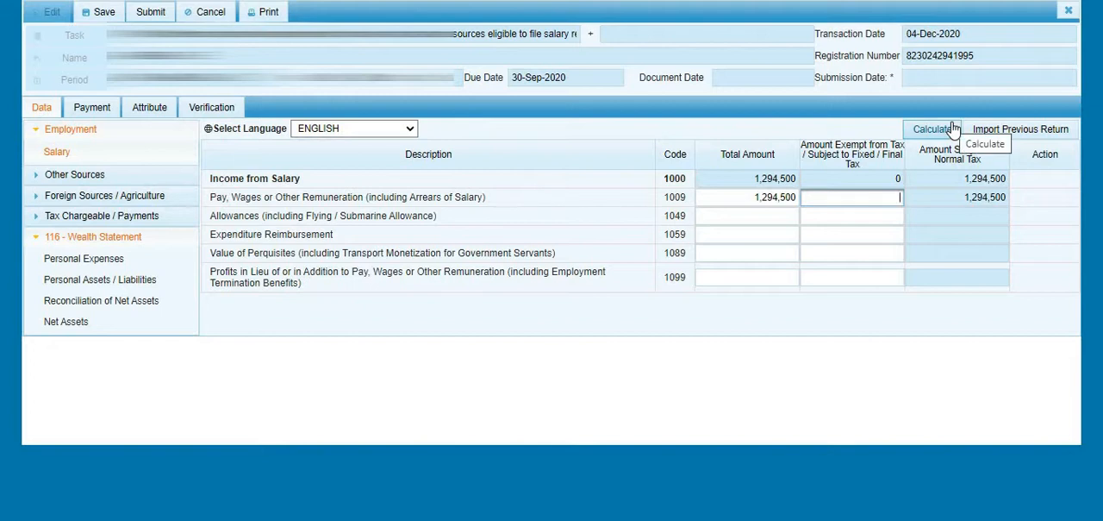
left_click(953, 130)
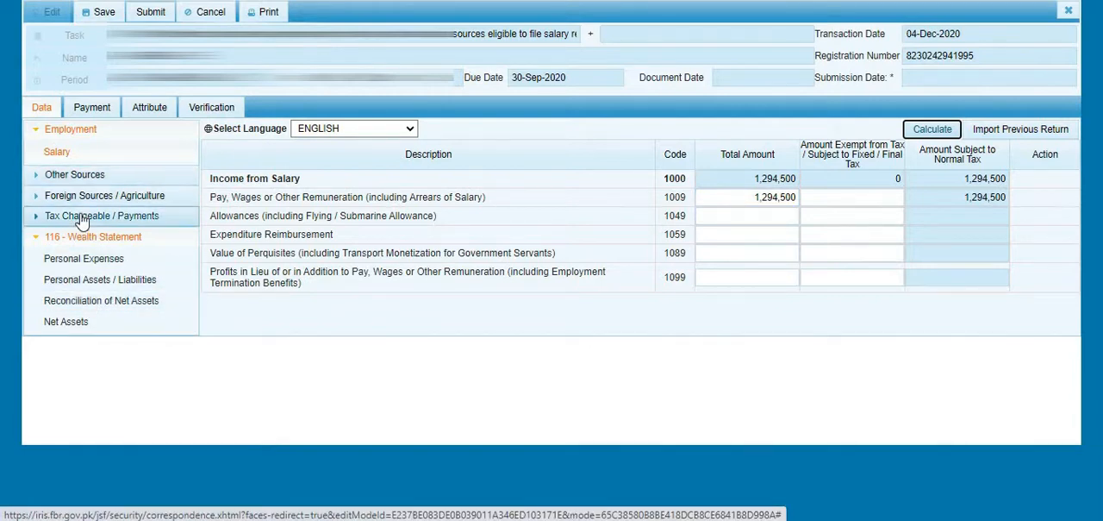
- Review the salary income, Tax Chargeable and Normal Income Tax in the computations, and open the Tax Reductions section
left_click(82, 219)
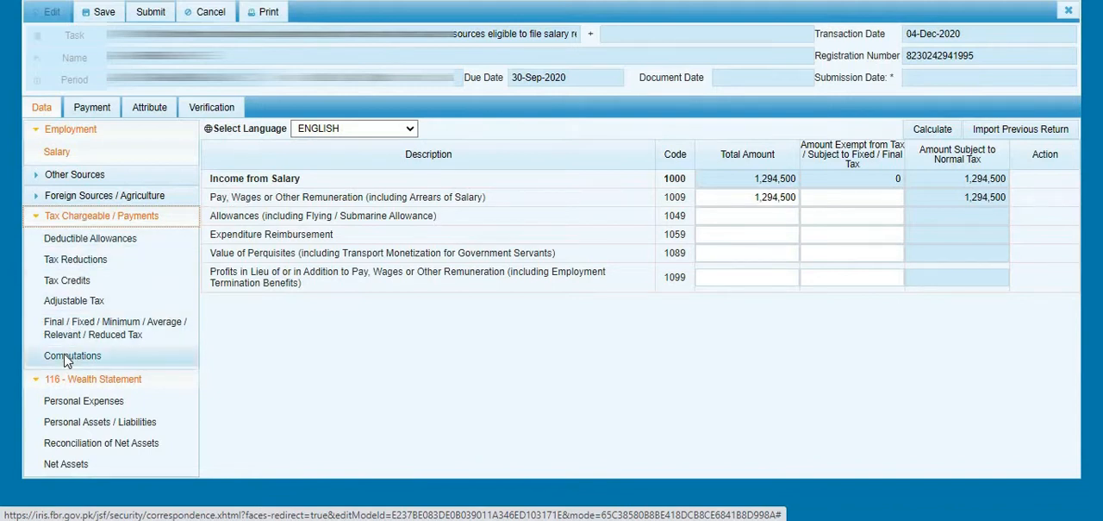
left_click(69, 355)
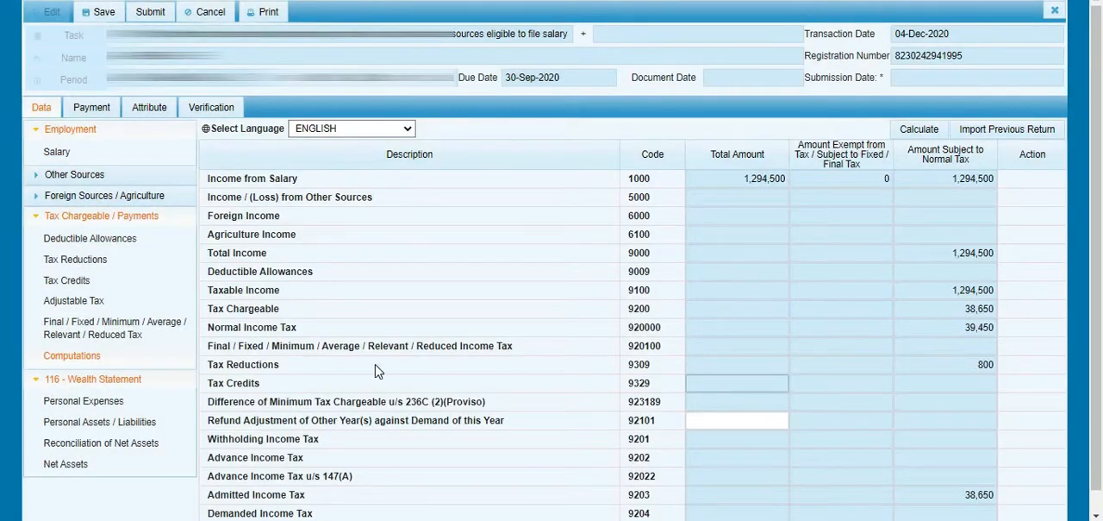
left_click(958, 311)
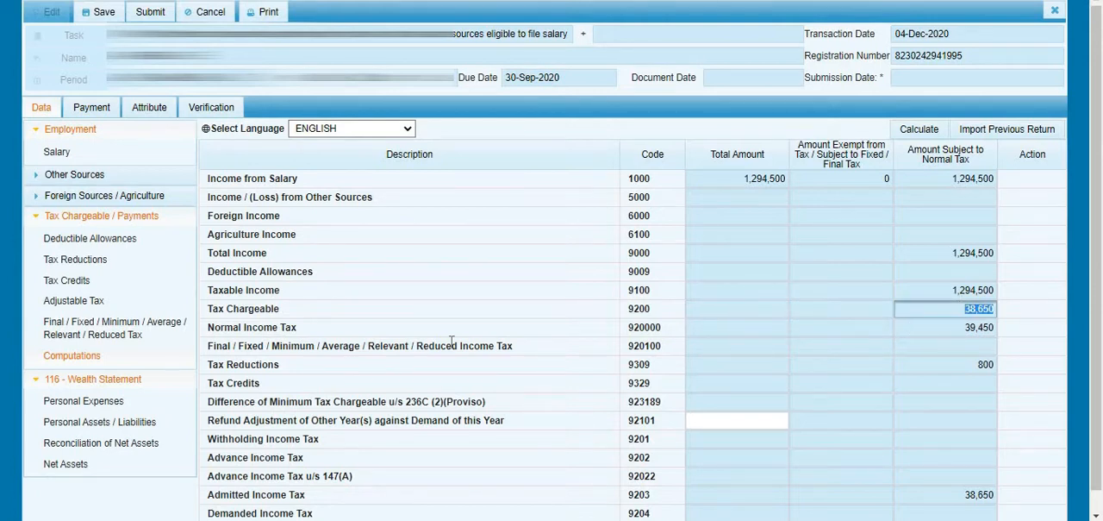
left_click(954, 328)
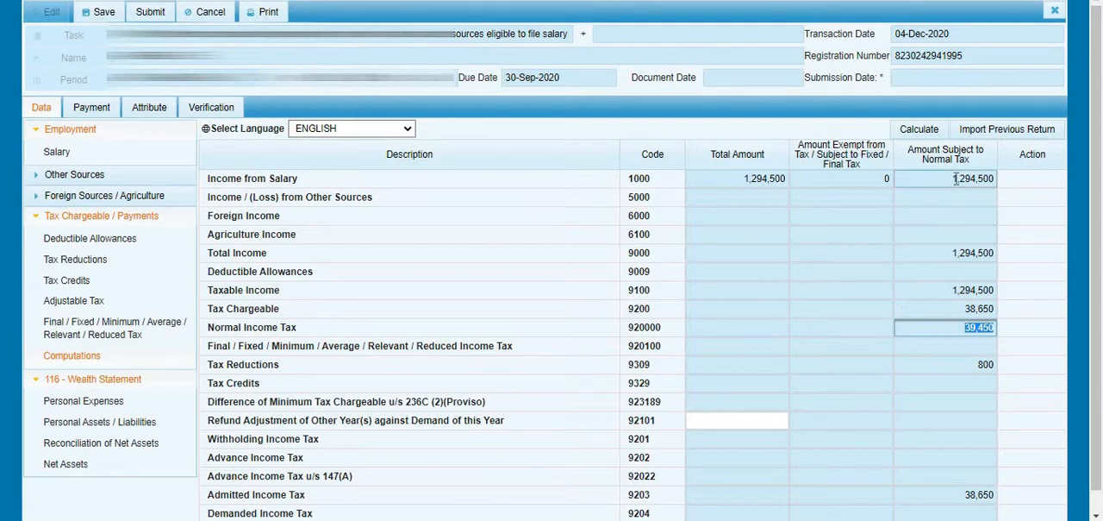
left_click(953, 179)
left_click(971, 327)
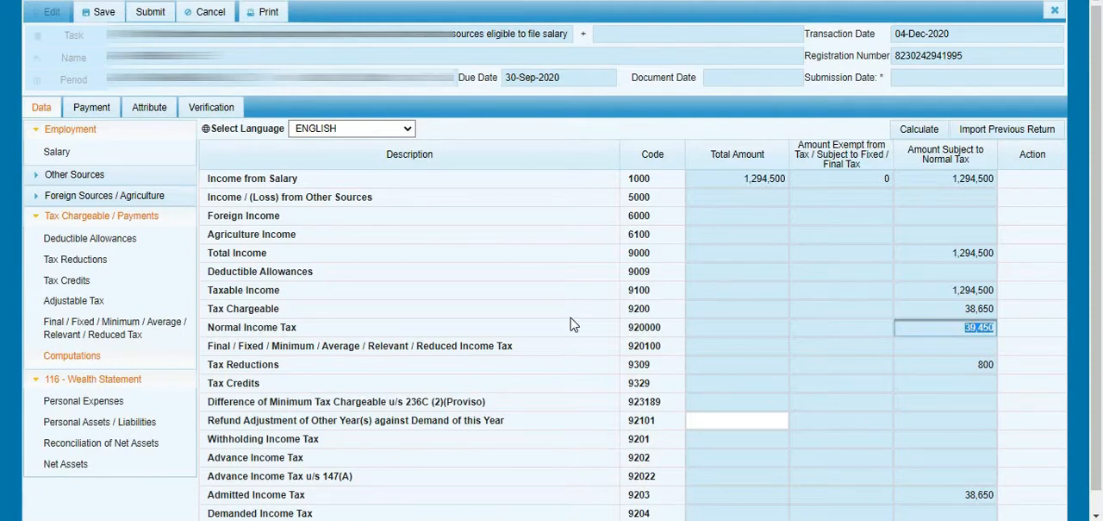
left_click(92, 263)
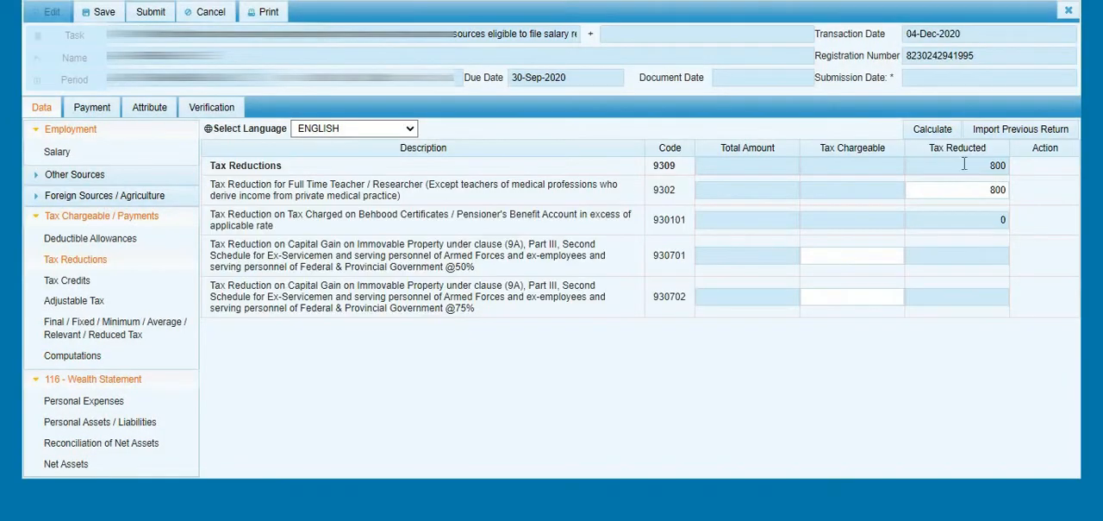
- Examine the full-time teacher / researcher tax reduction (code 9302) and the Normal Income Tax in the computations
left_click(979, 186)
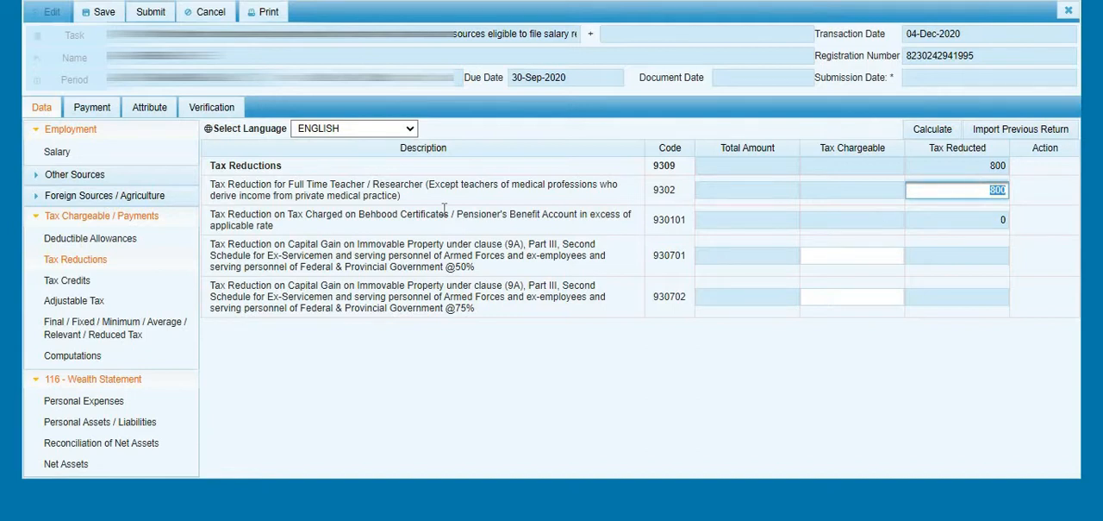
left_click_drag(210, 187, 406, 190)
double_click(405, 190)
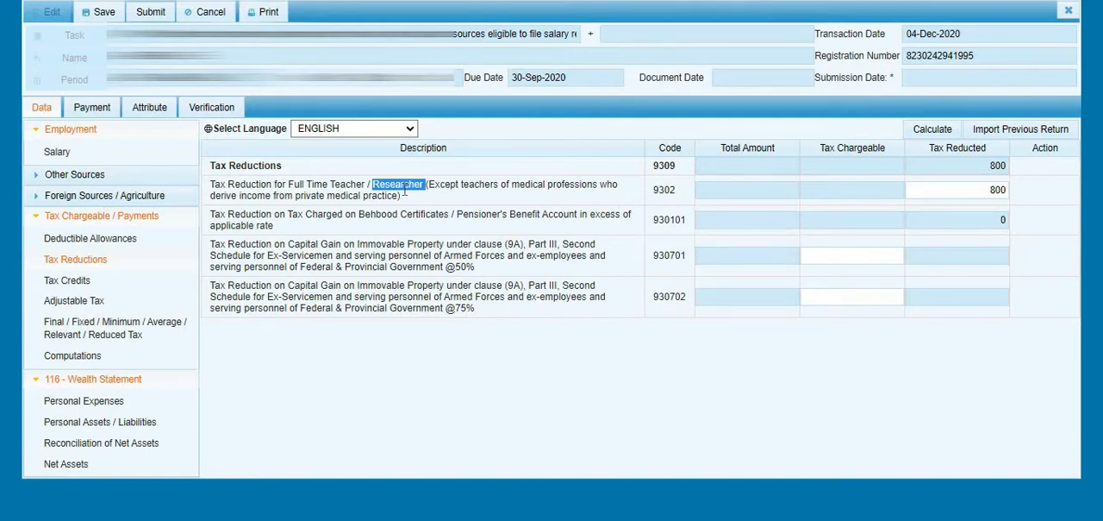
left_click(89, 359)
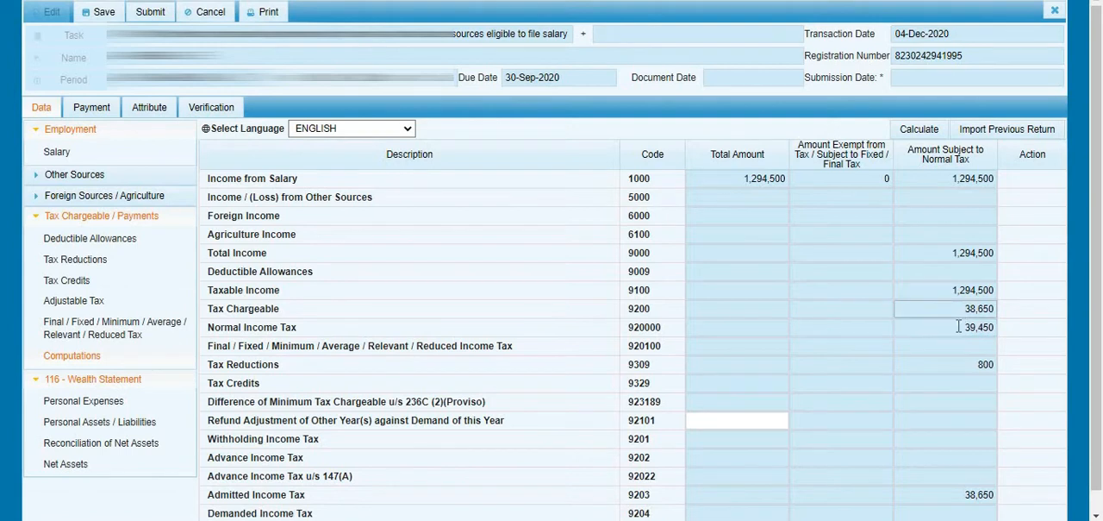
left_click(958, 326)
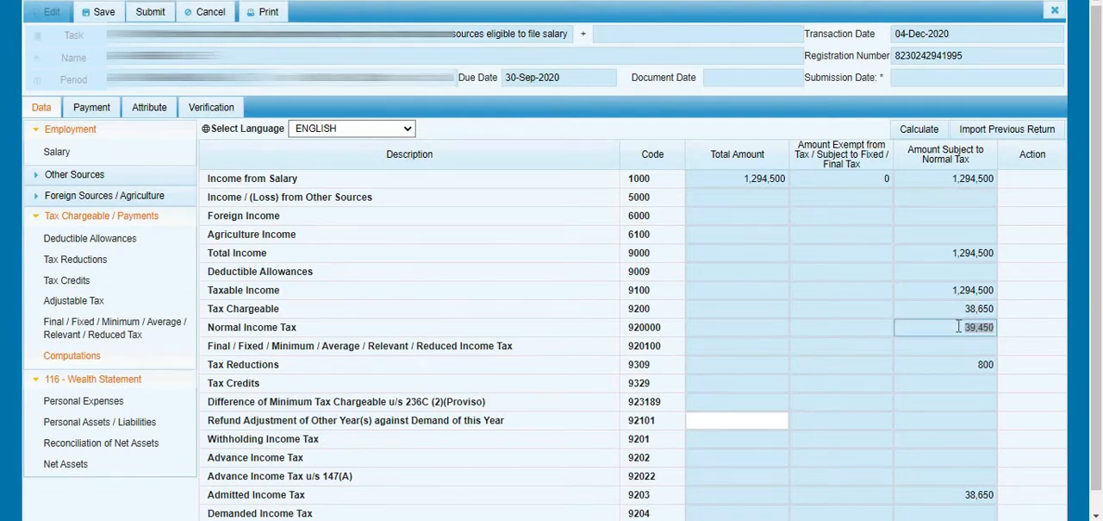
- Switch to Calculator, multiply the normal income tax of 39450 by 0.25, and return to the tax return
key("super")
type("calc")
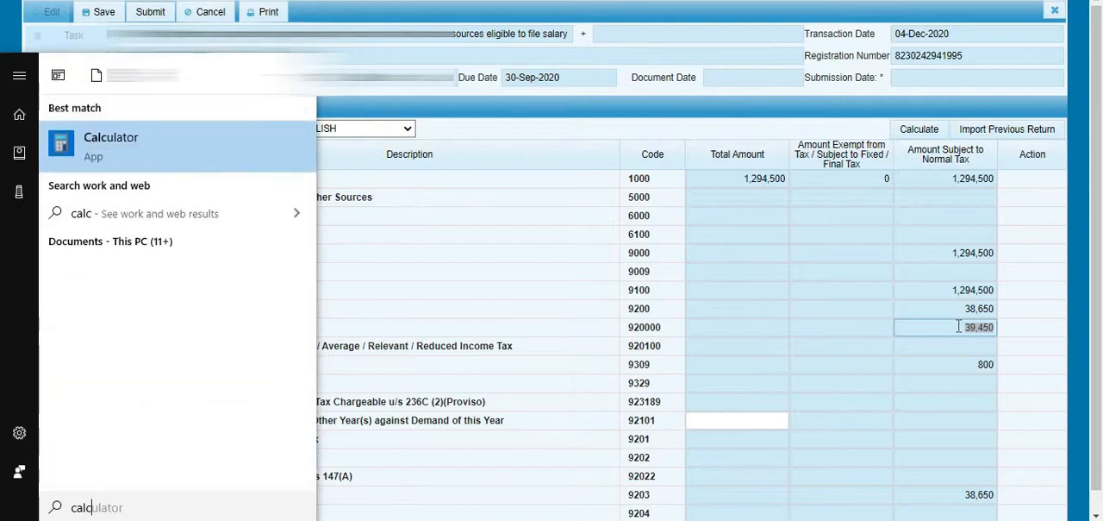
key("Return")
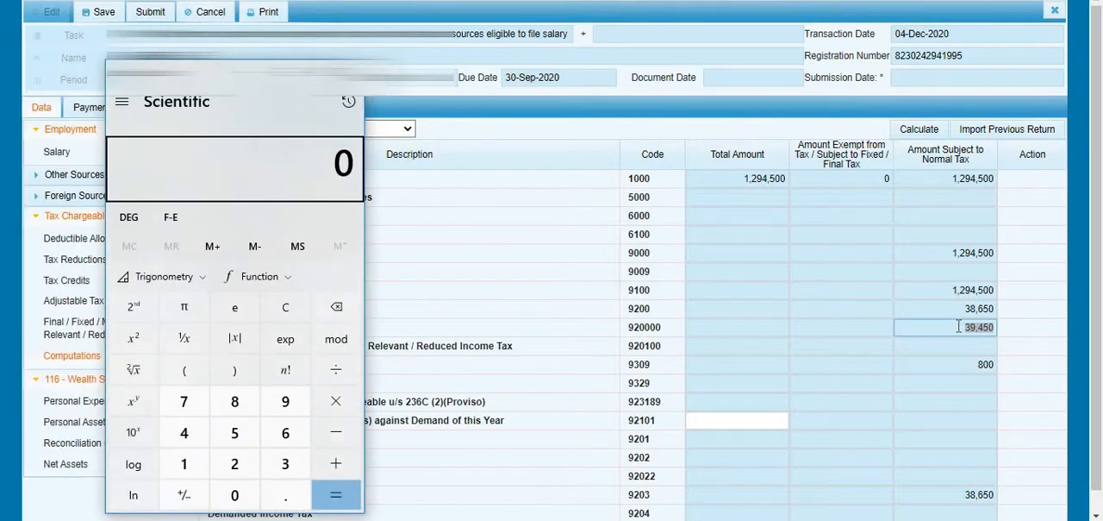
type("394")
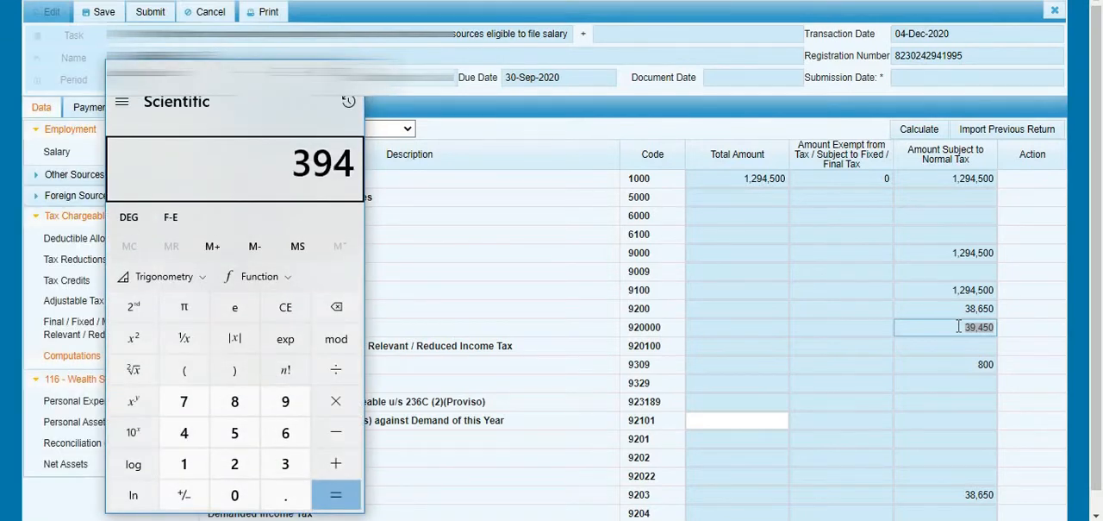
type("50*0.25")
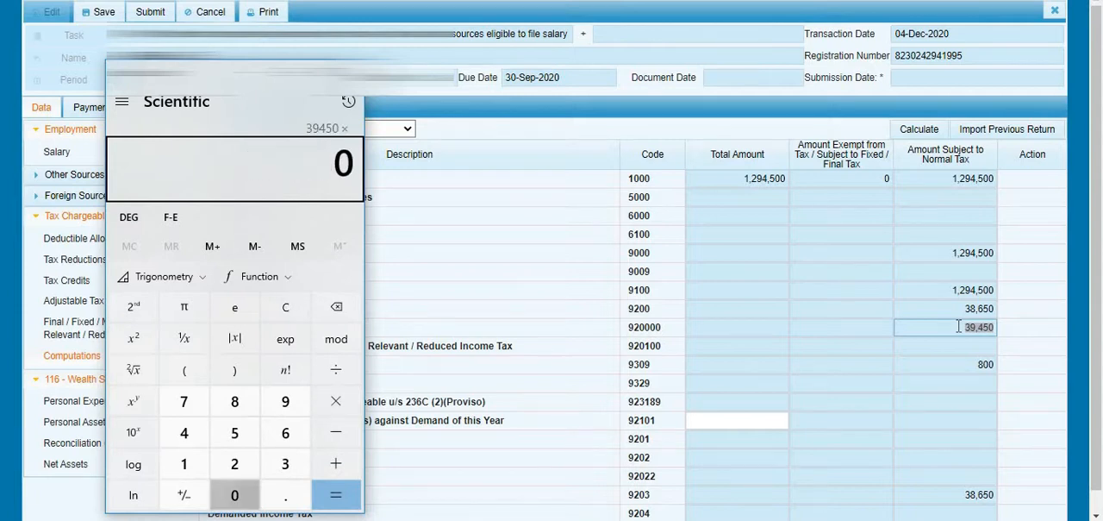
key("Return")
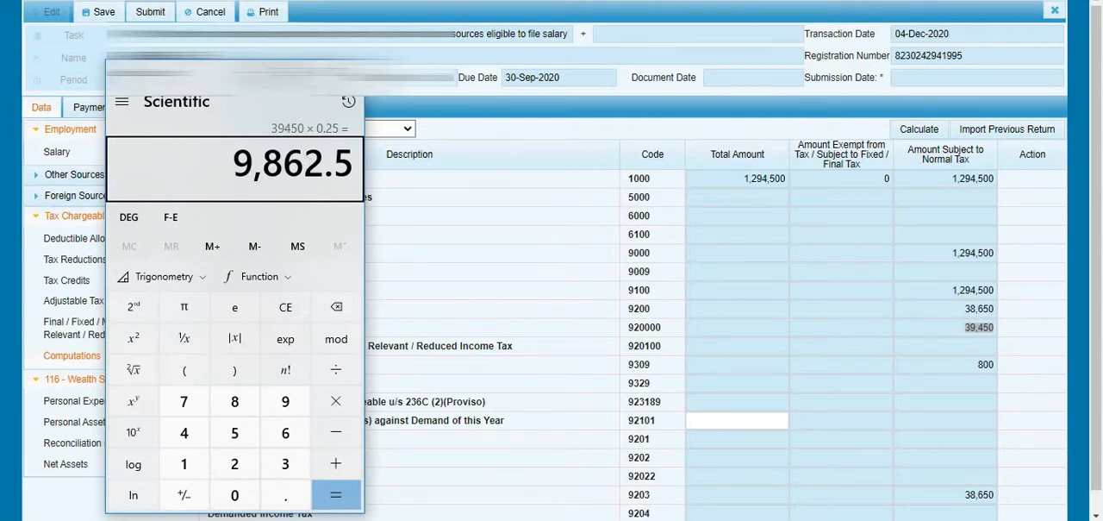
key("alt+Tab")
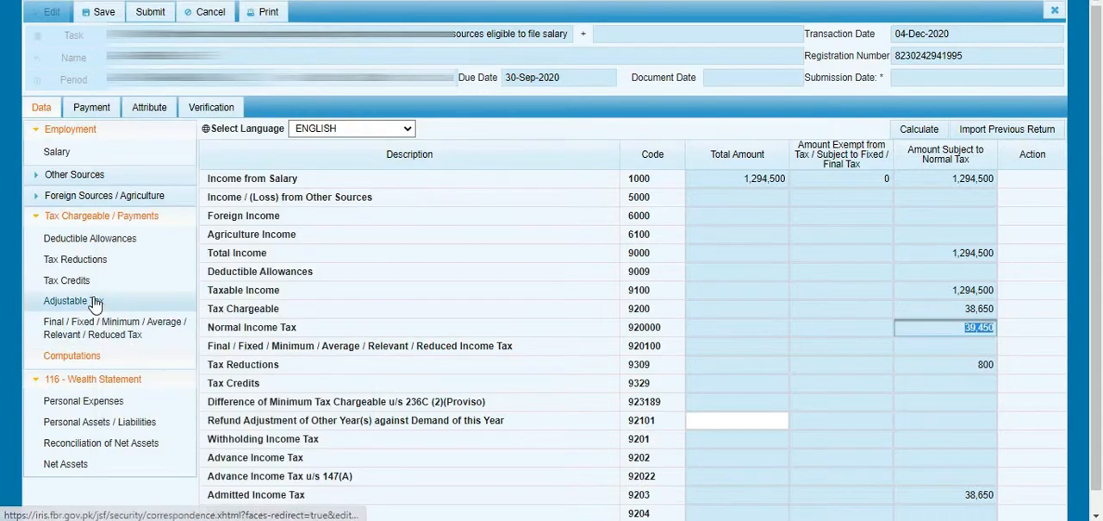
- Set Tax Reduction for Full Time Teacher / Researcher (code 9302) to 9,863 and recalculate the tax reductions
left_click(78, 258)
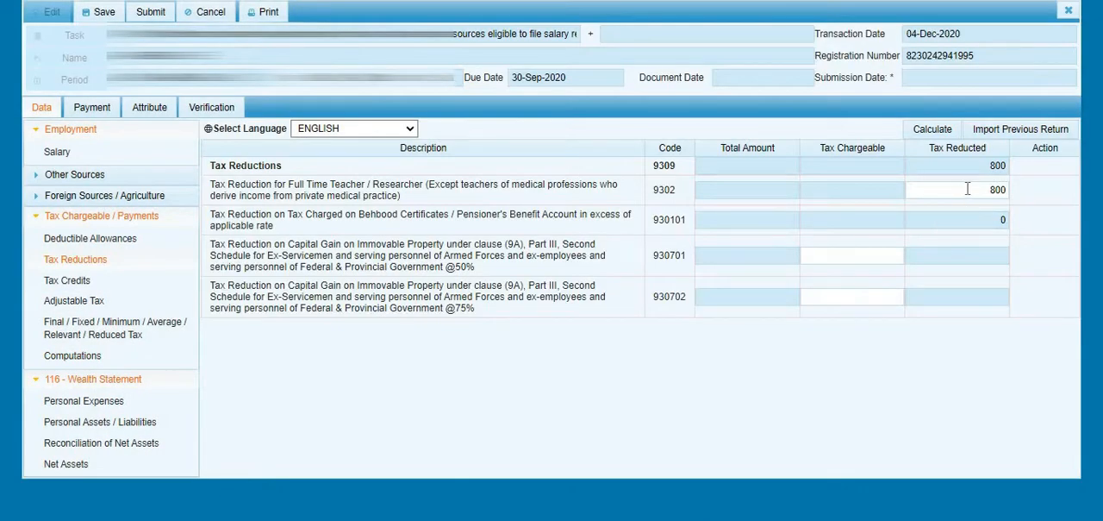
left_click(967, 189)
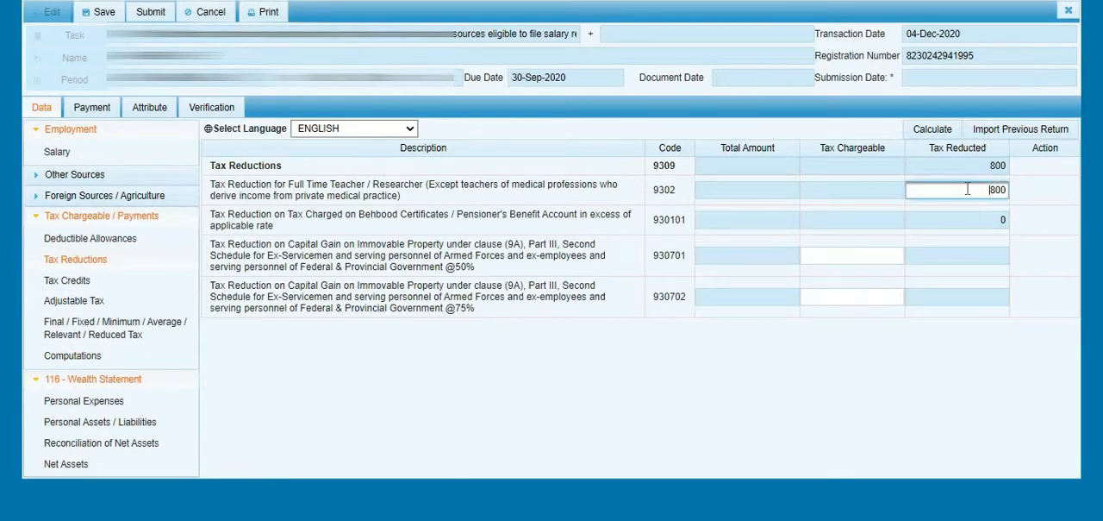
key("Delete")
key("Delete")
key("Delete")
type("9,863")
key("Tab")
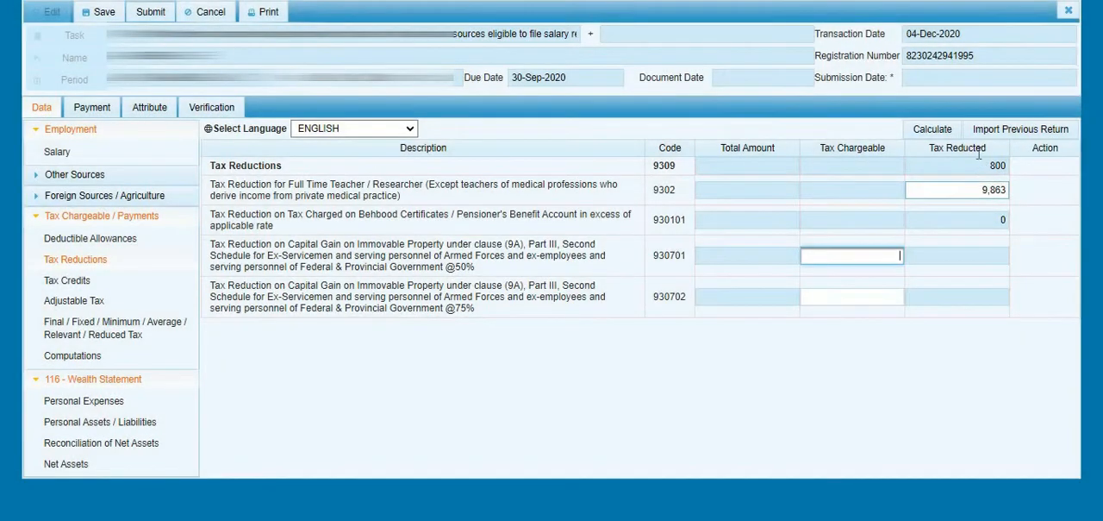
left_click(945, 132)
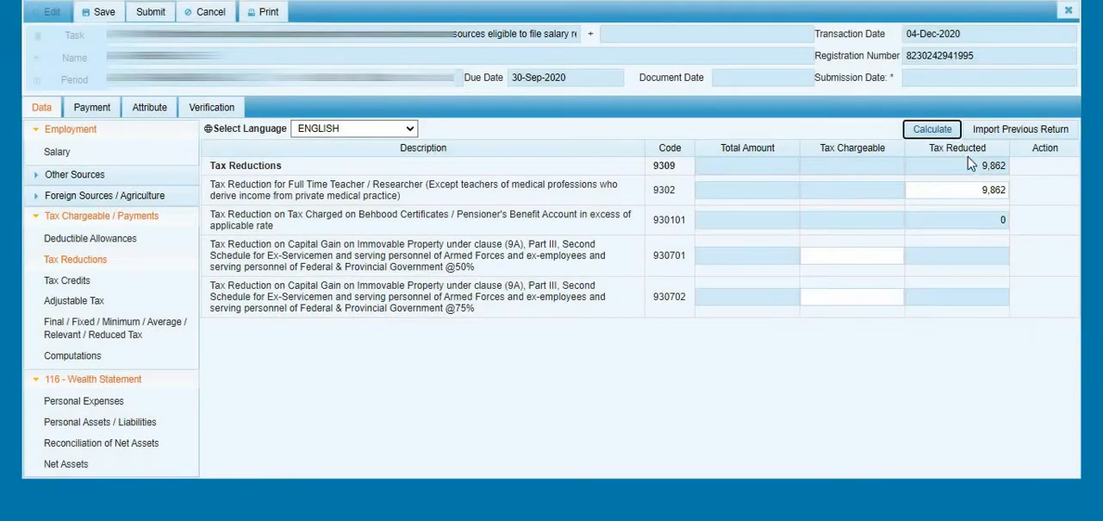
- Check the total tax reduction and its amount in the computations
left_click(990, 161)
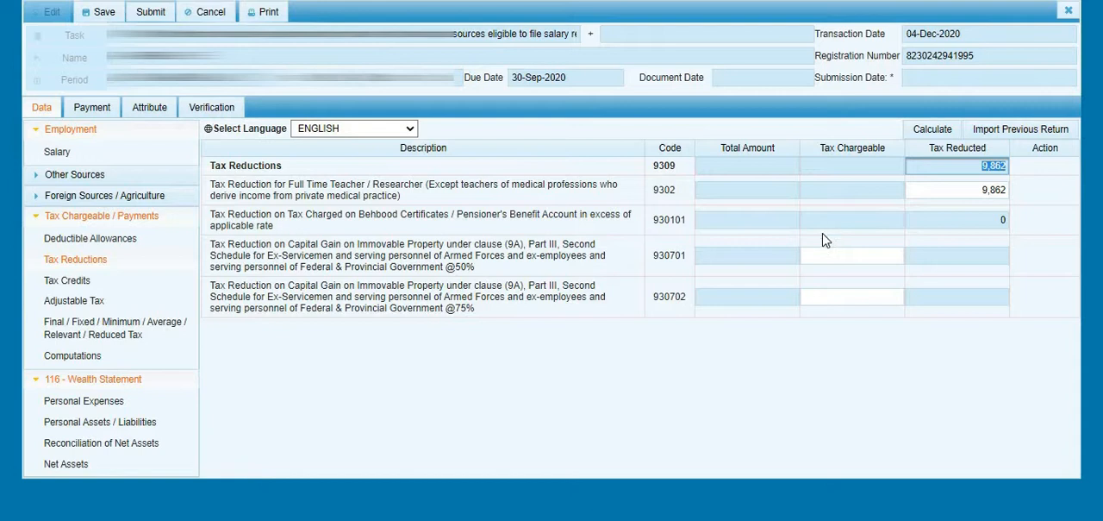
left_click(65, 357)
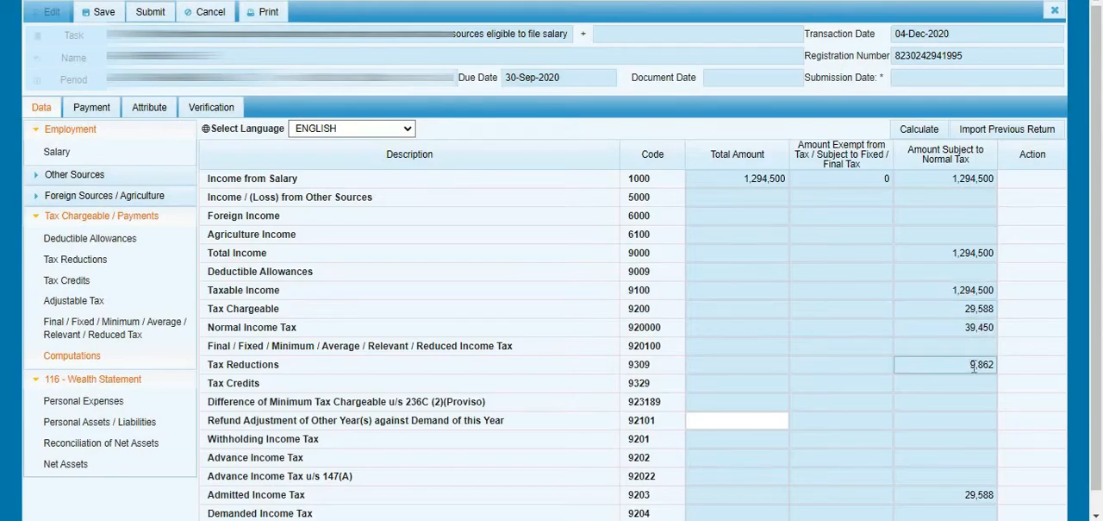
left_click(974, 366)
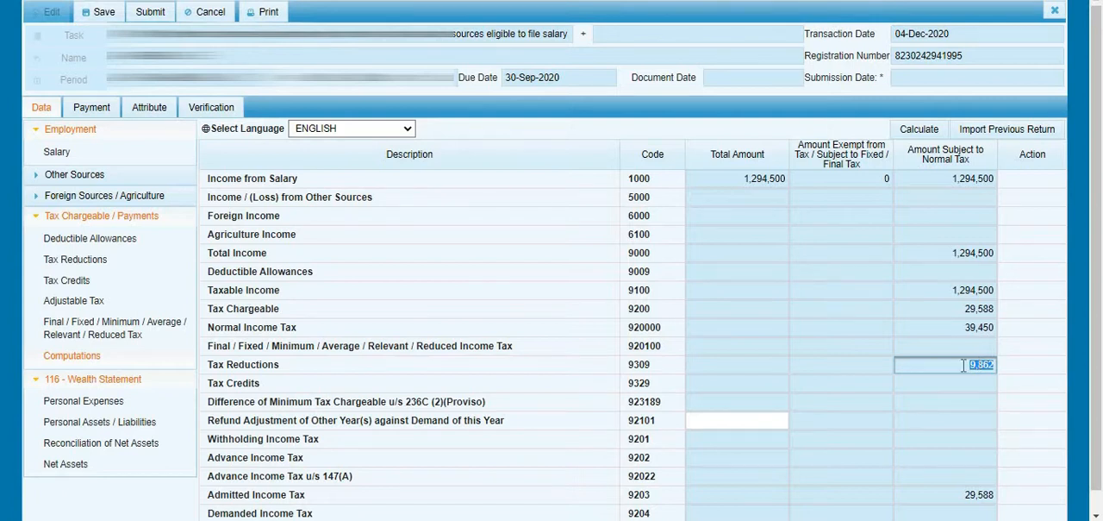
- In Deductible Allowances, set the total for Charitable Donations u/c 61 (code 9004) to 60,000 and calculate
left_click(89, 246)
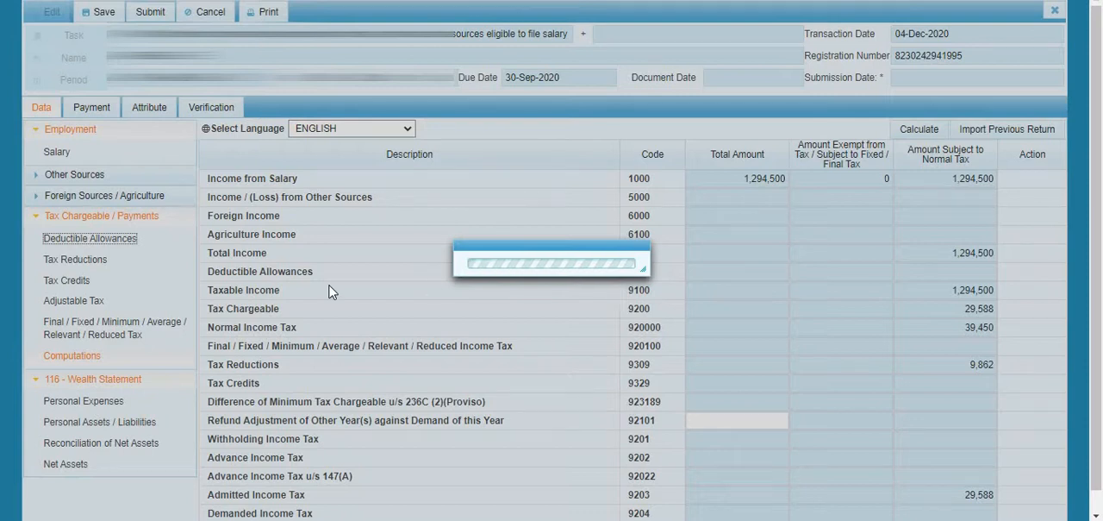
left_click(58, 241)
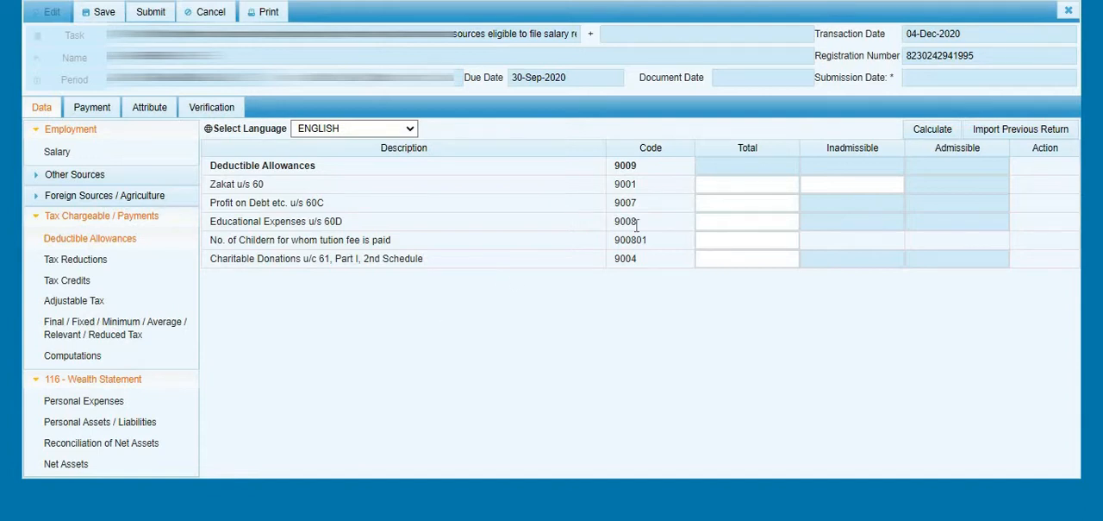
left_click(726, 184)
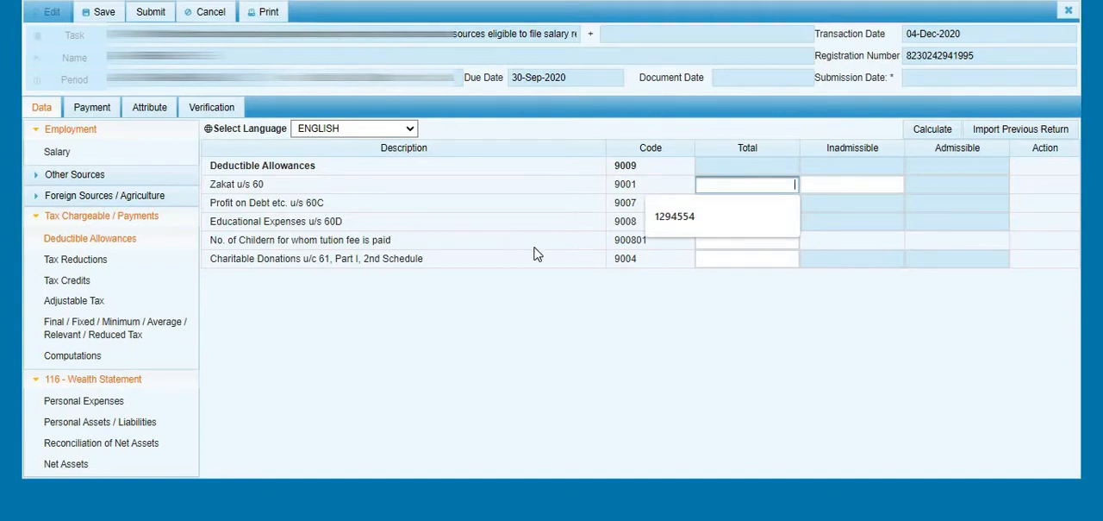
left_click(507, 225)
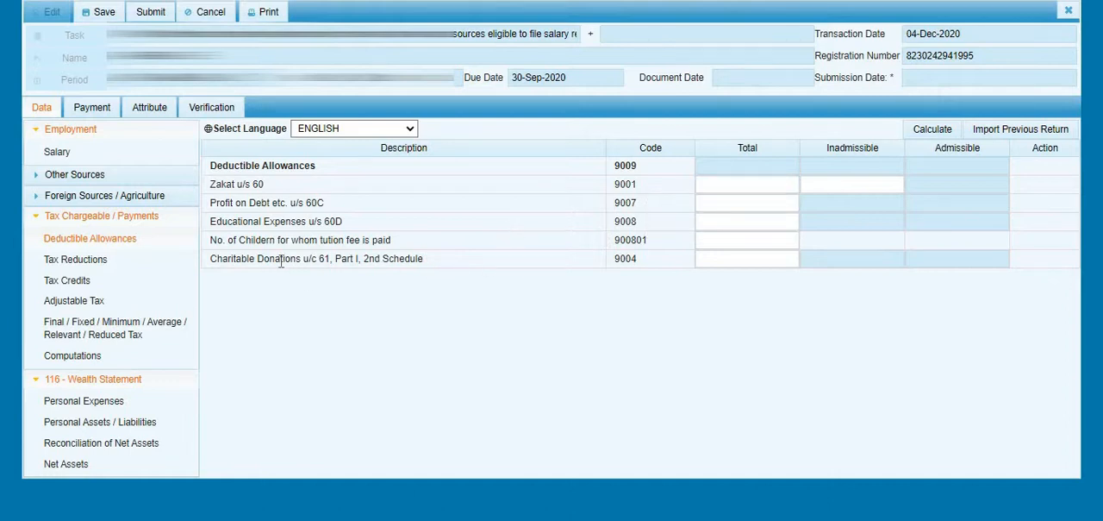
left_click(717, 263)
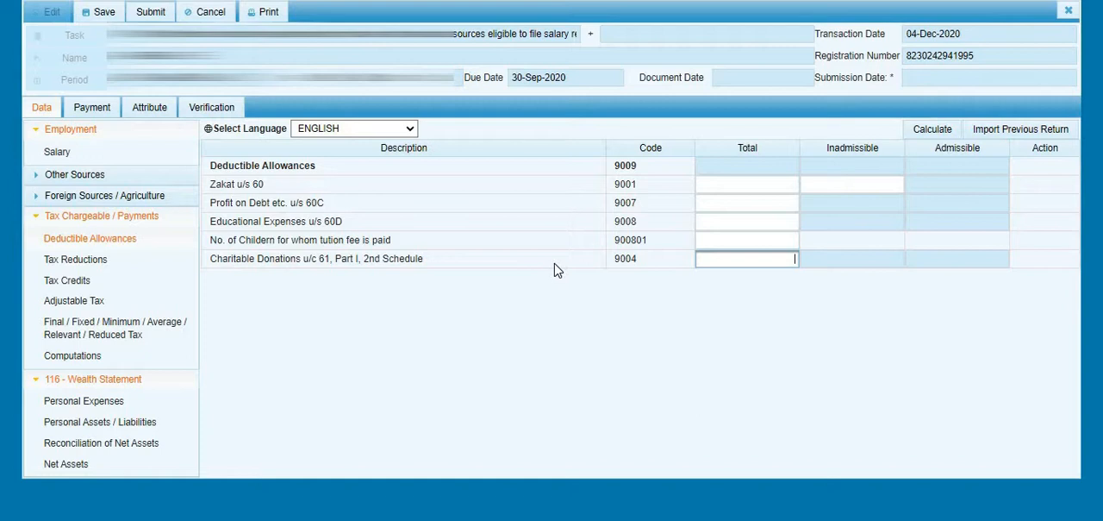
type("60000")
left_click(642, 308)
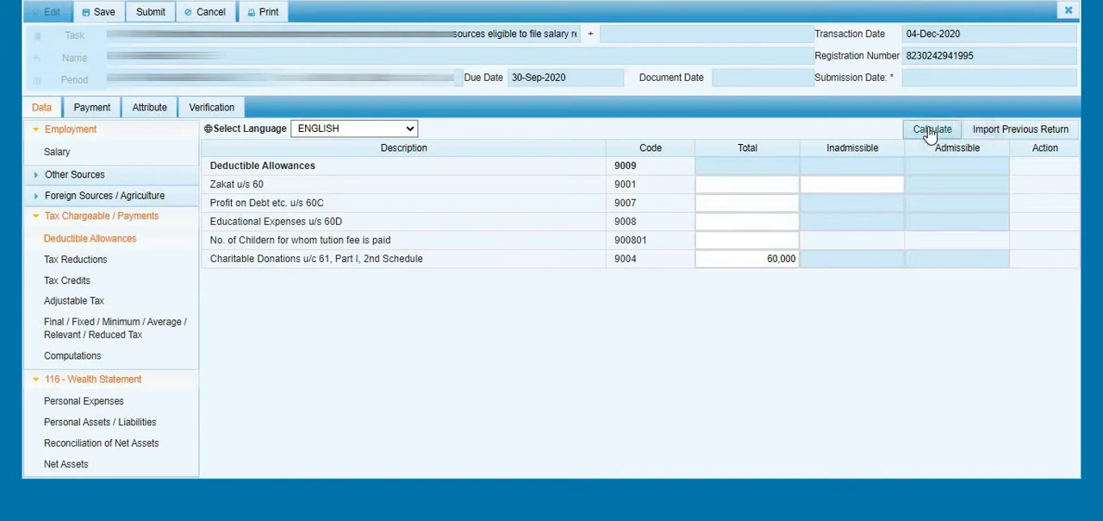
left_click(930, 129)
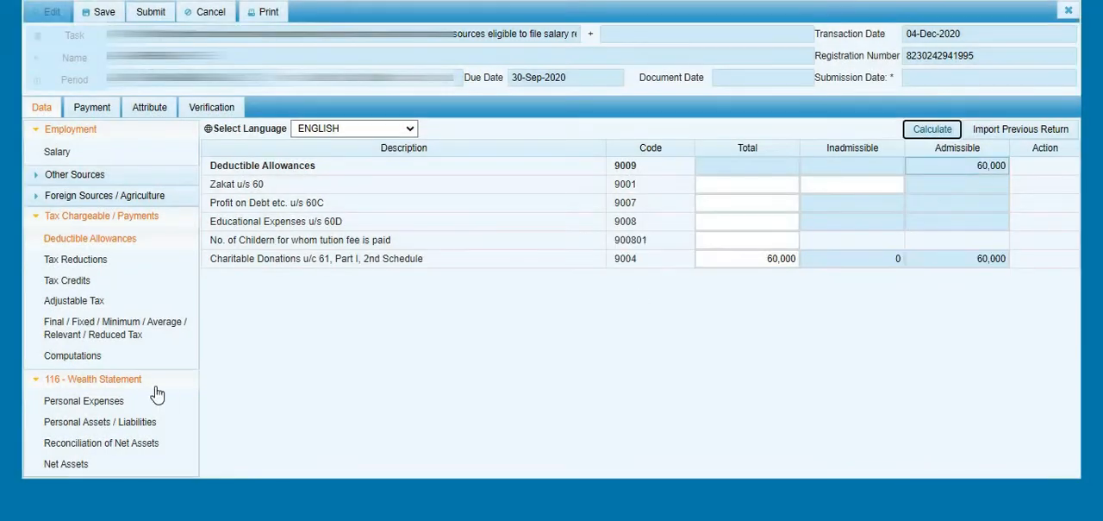
- Review the Deductible Allowances (code 9009) and Normal Income Tax amounts in the computations
left_click(97, 360)
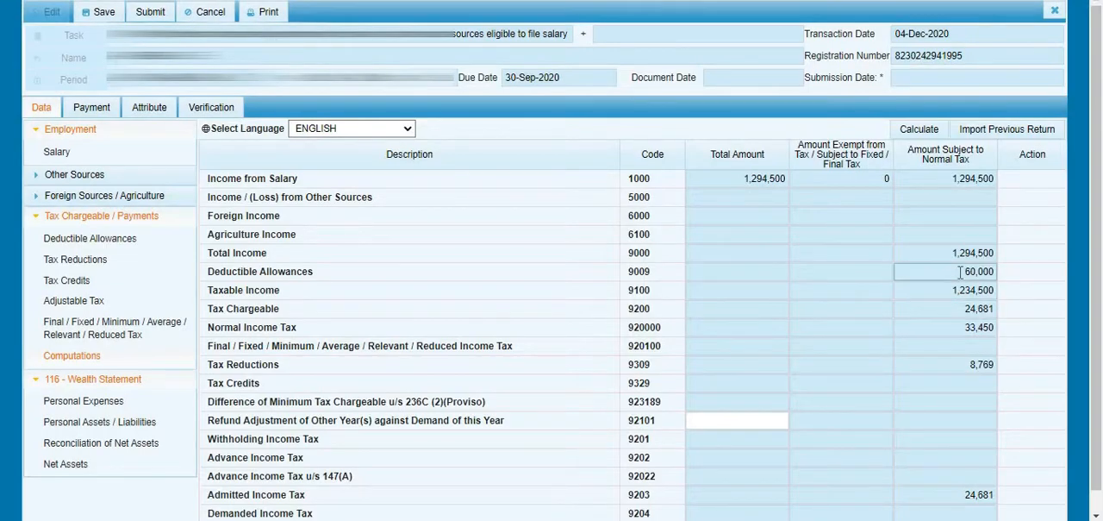
double_click(960, 272)
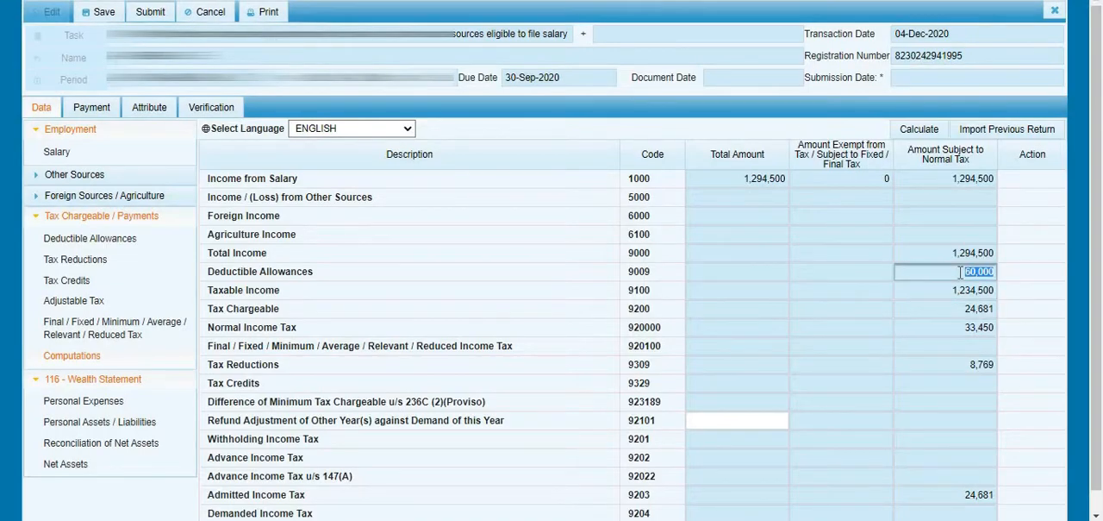
double_click(639, 272)
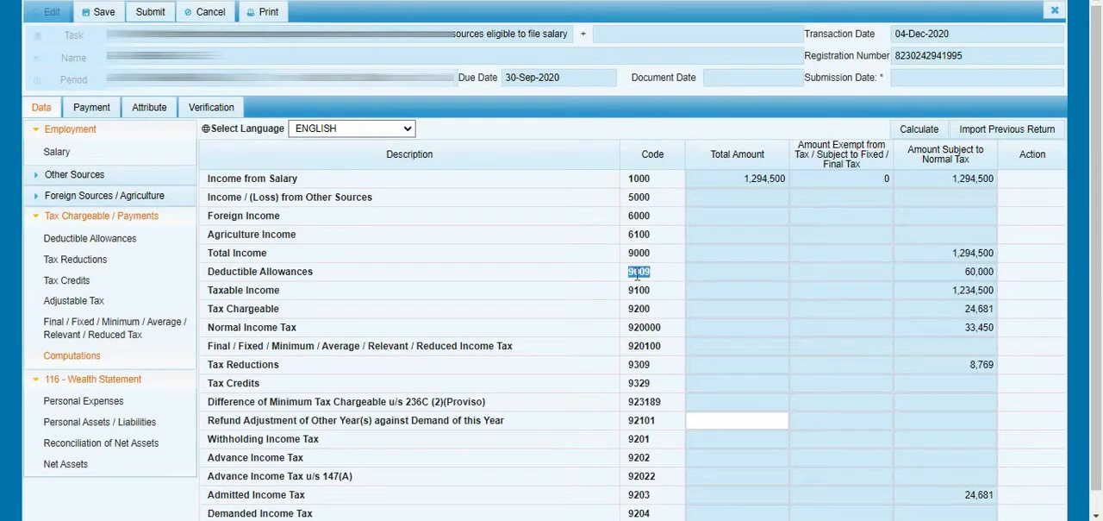
double_click(228, 272)
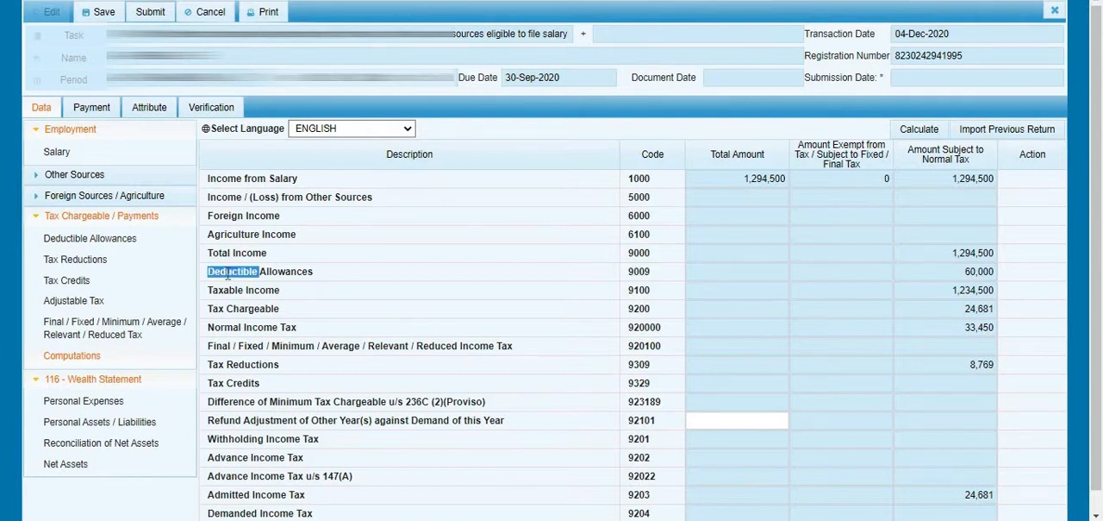
double_click(970, 327)
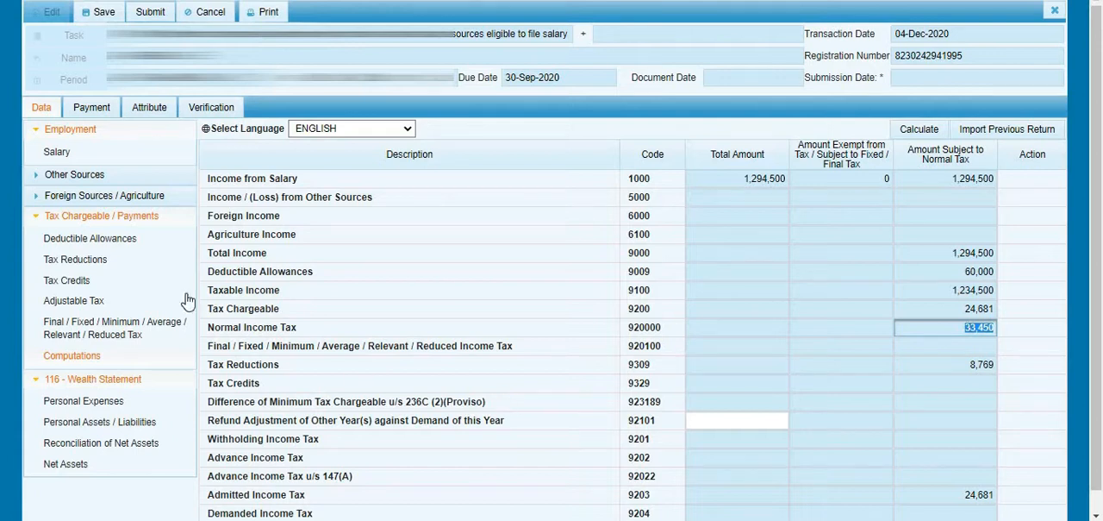
- In Adjustable Tax, set the tax deducted for Salary of Employees u/s 149 to 29,592 and calculate
left_click(92, 300)
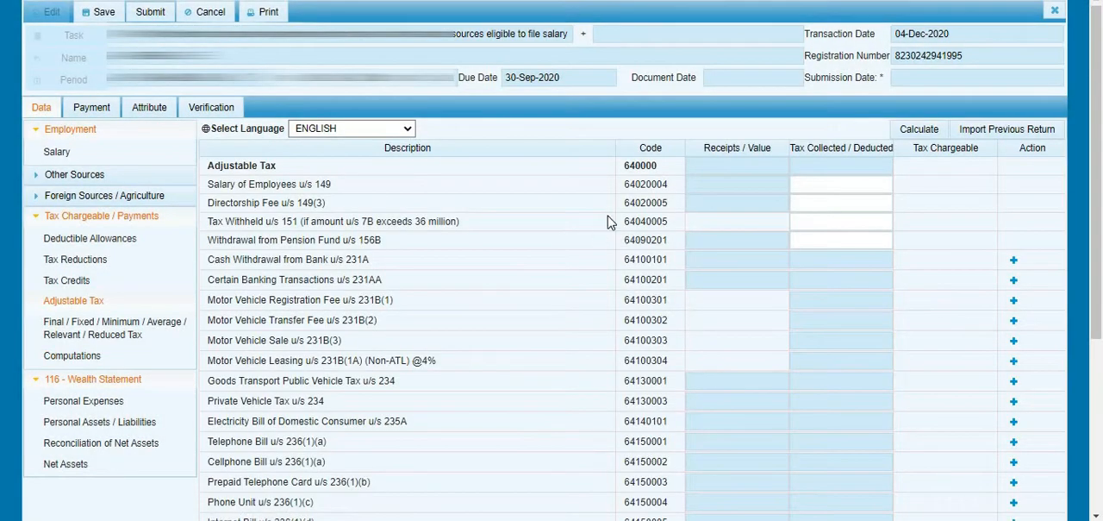
left_click(823, 187)
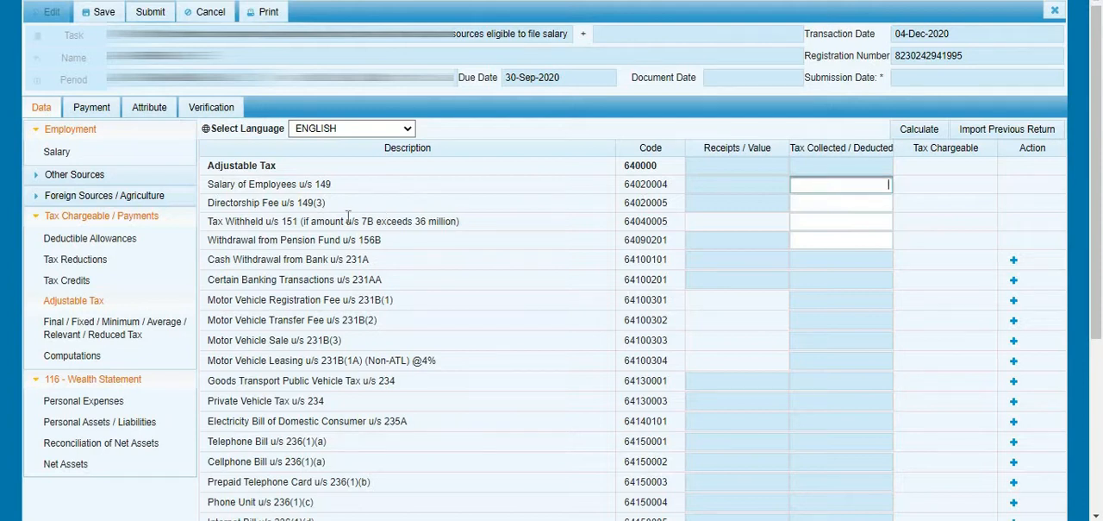
double_click(273, 184)
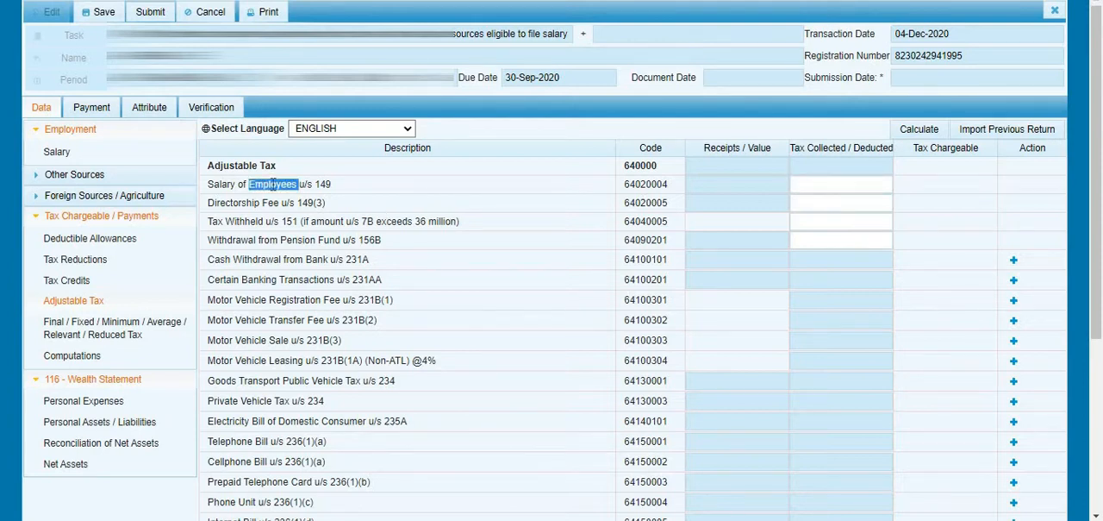
left_click(860, 183)
left_click(859, 183)
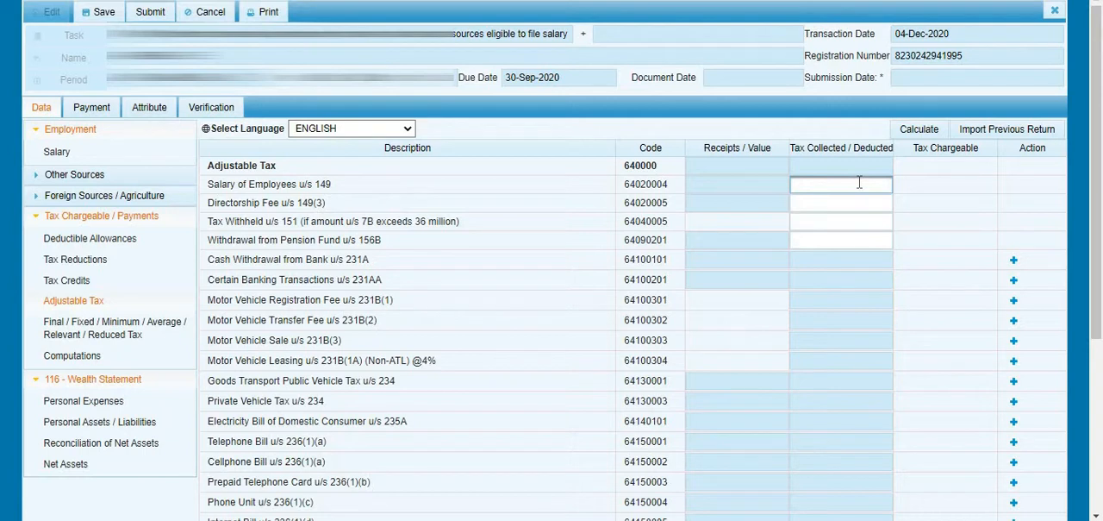
type("29,")
type("5")
type("92")
key("Tab")
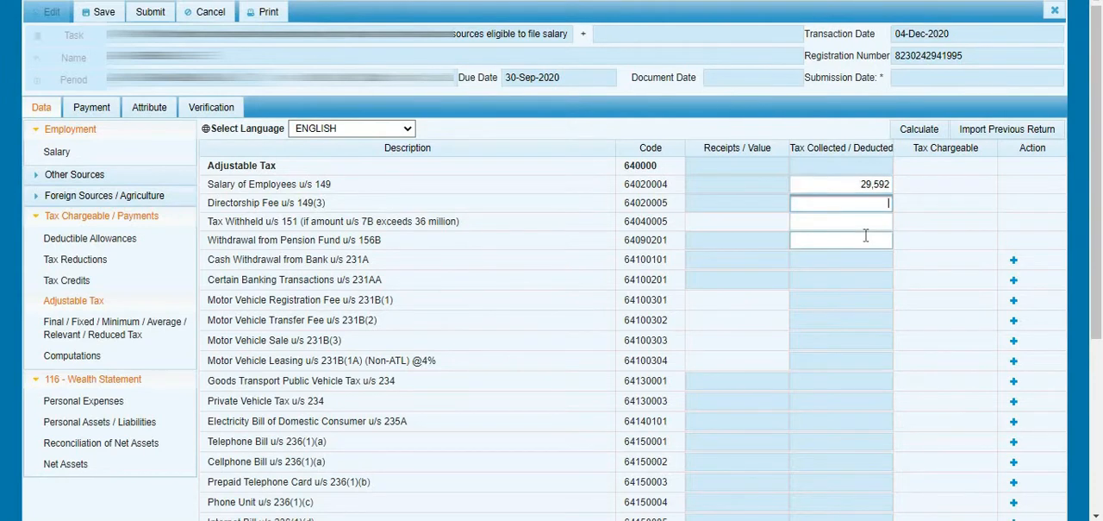
left_click(924, 138)
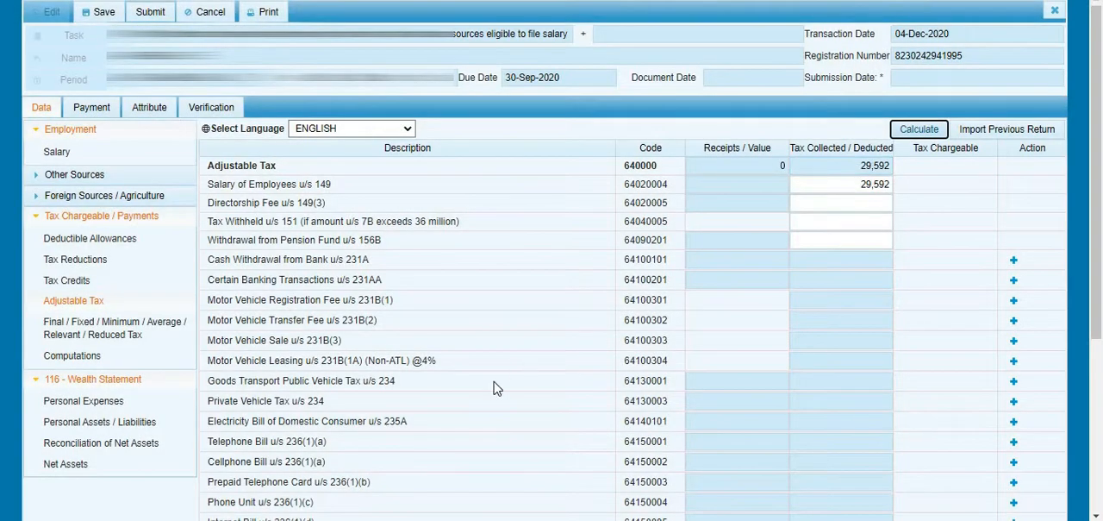
- Review the Adjustable Tax heads for vehicles, banking transactions and phone bills, and compare the total with the Salary of Employees u/s 149 amount
scroll(497, 389, "down", 3)
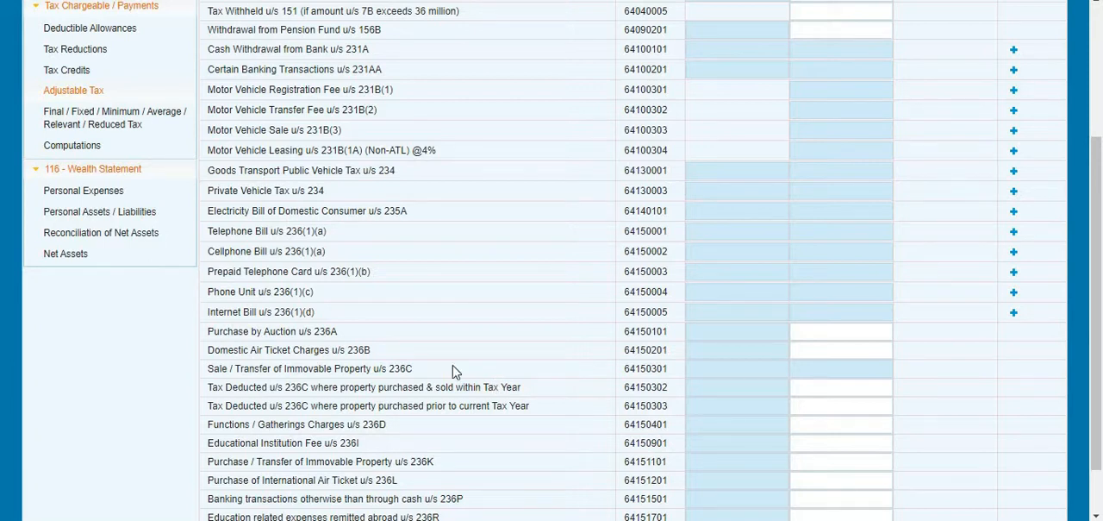
triple_click(243, 249)
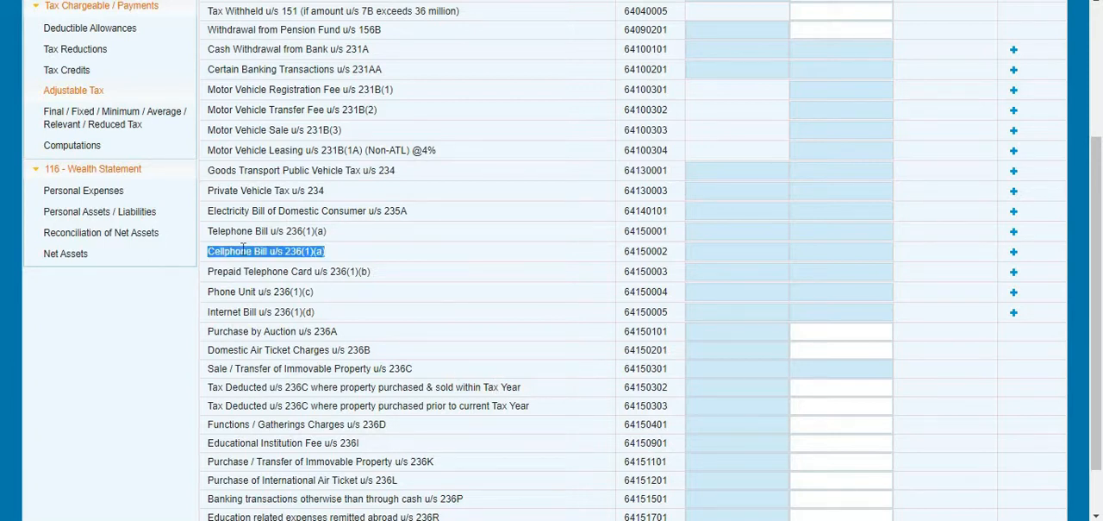
double_click(248, 292)
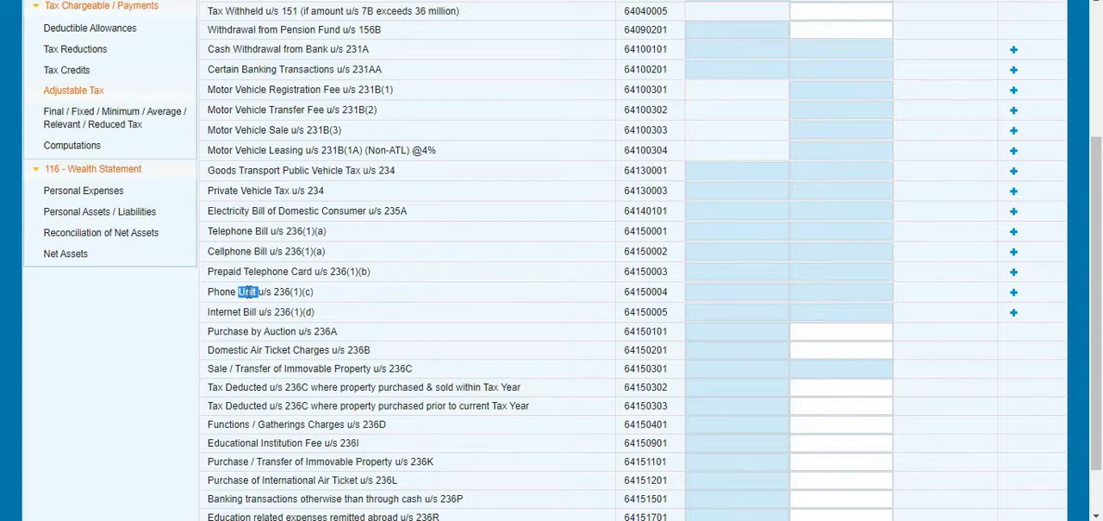
scroll(251, 293, "up", 2)
scroll(258, 246, "up", 1)
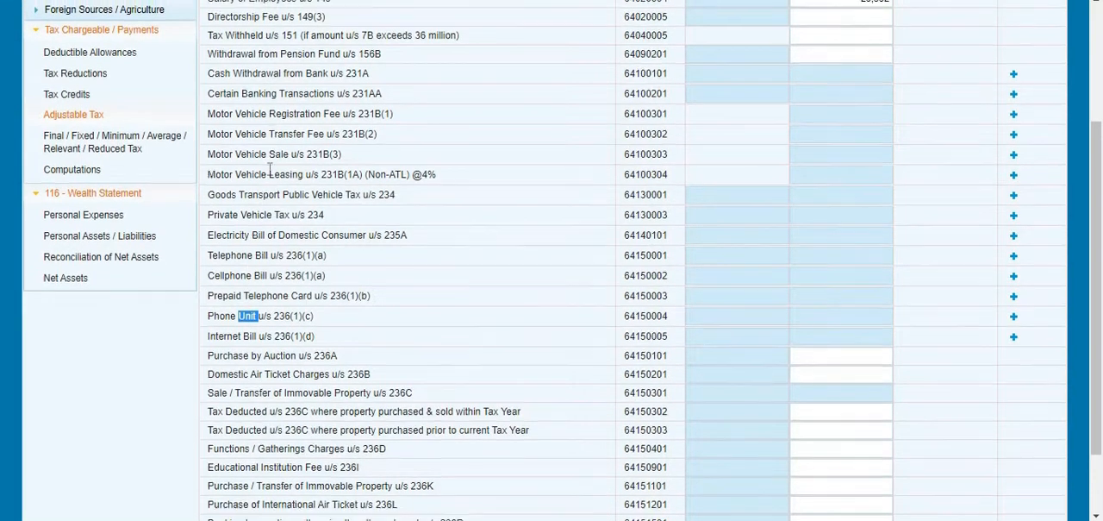
triple_click(269, 170)
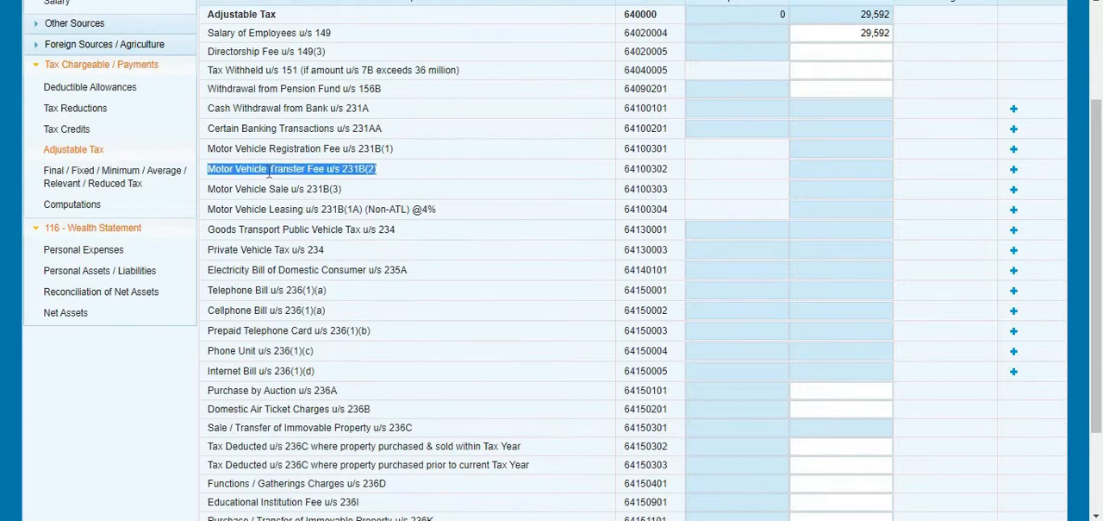
left_click(267, 150)
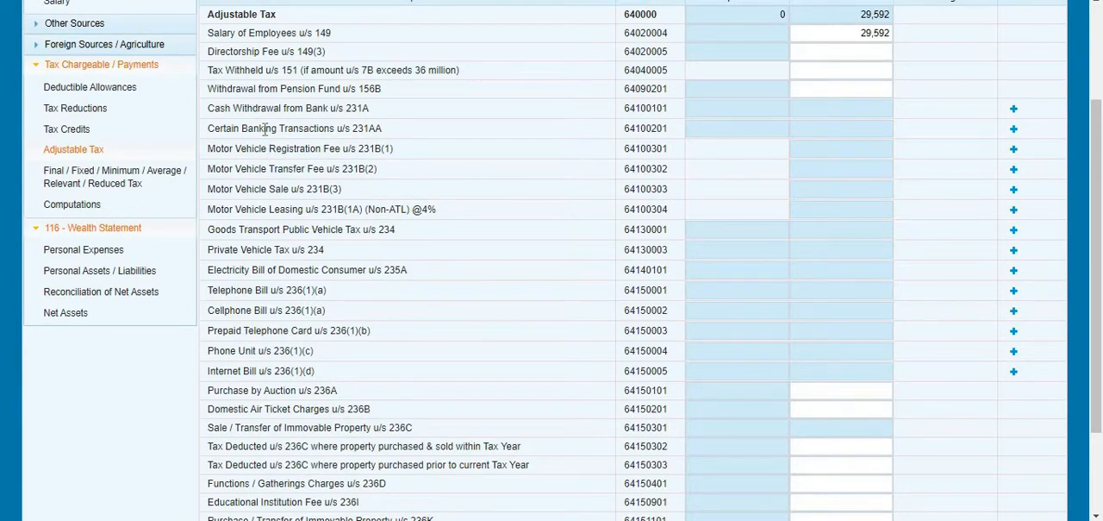
double_click(264, 130)
left_click_drag(234, 210, 273, 352)
left_click(889, 308)
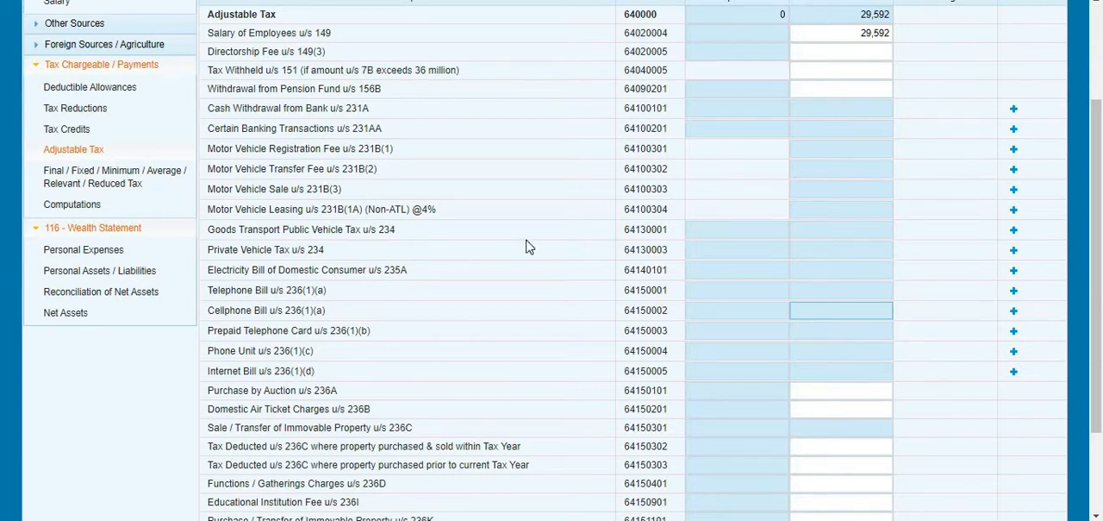
left_click(437, 220)
scroll(534, 228, "up", 2)
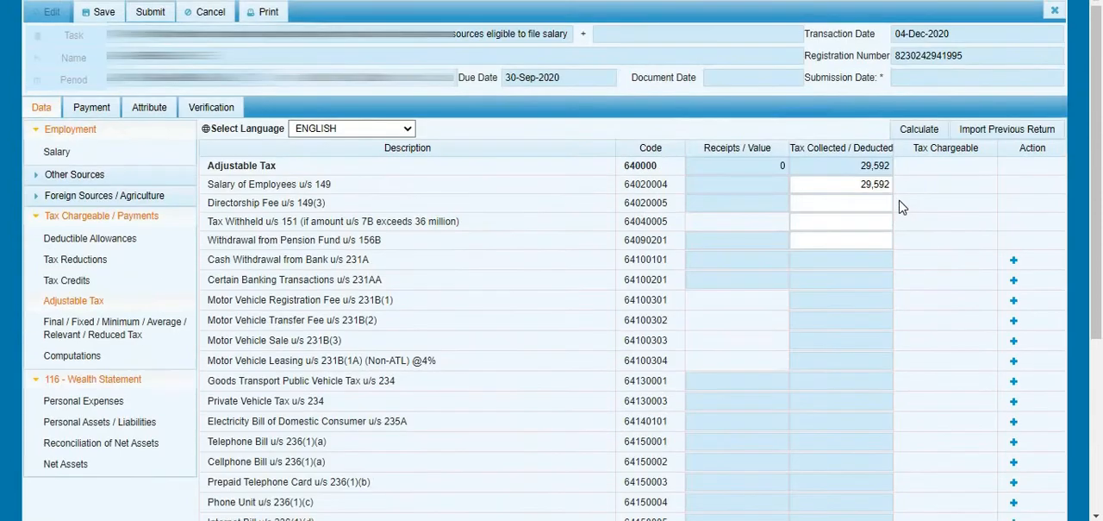
double_click(876, 169)
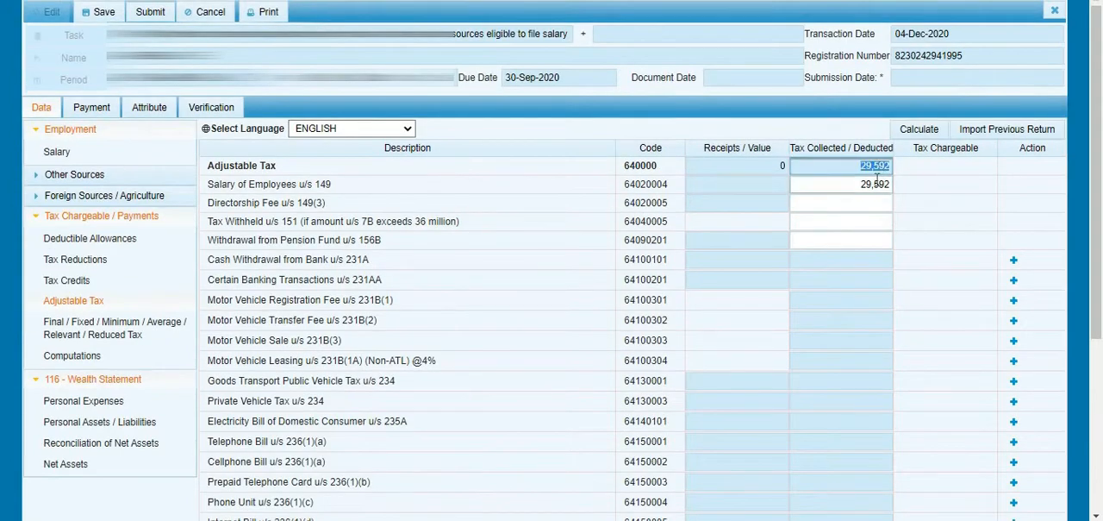
double_click(876, 184)
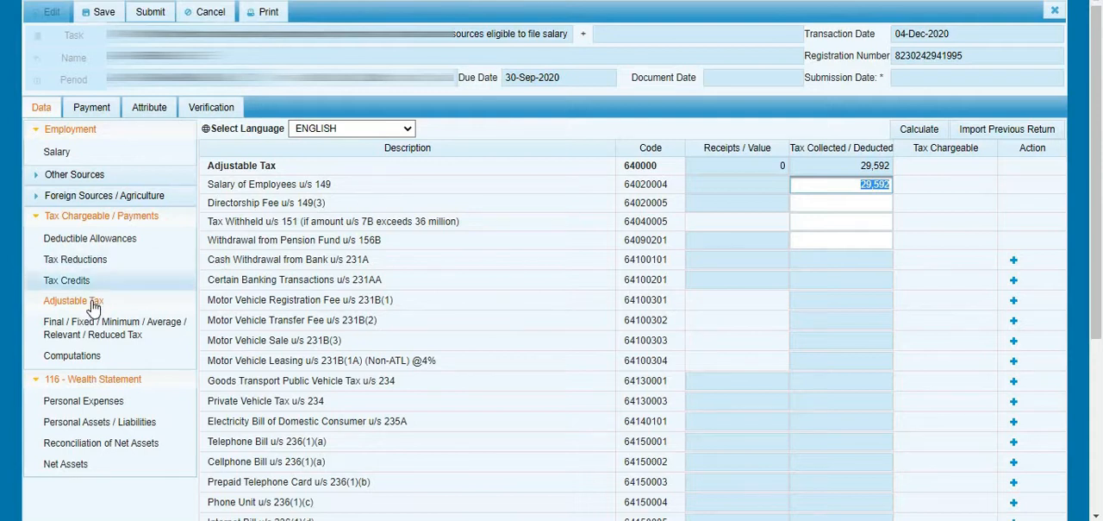
- Check the Tax Reductions, Normal Income Tax, Tax Chargeable, Admitted Income Tax and Refundable Income Tax rows in the Computations
left_click(75, 362)
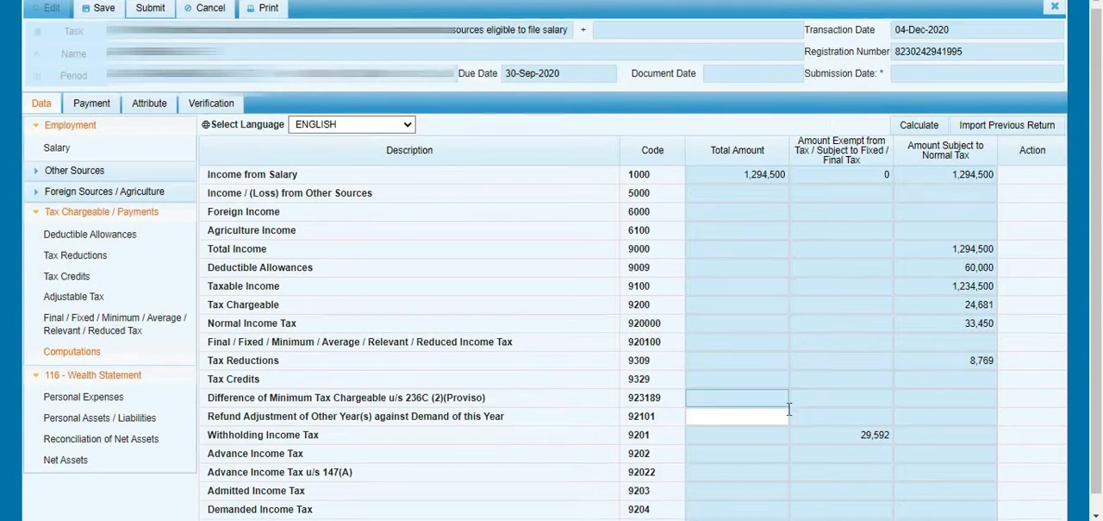
scroll(788, 405, "down", 1)
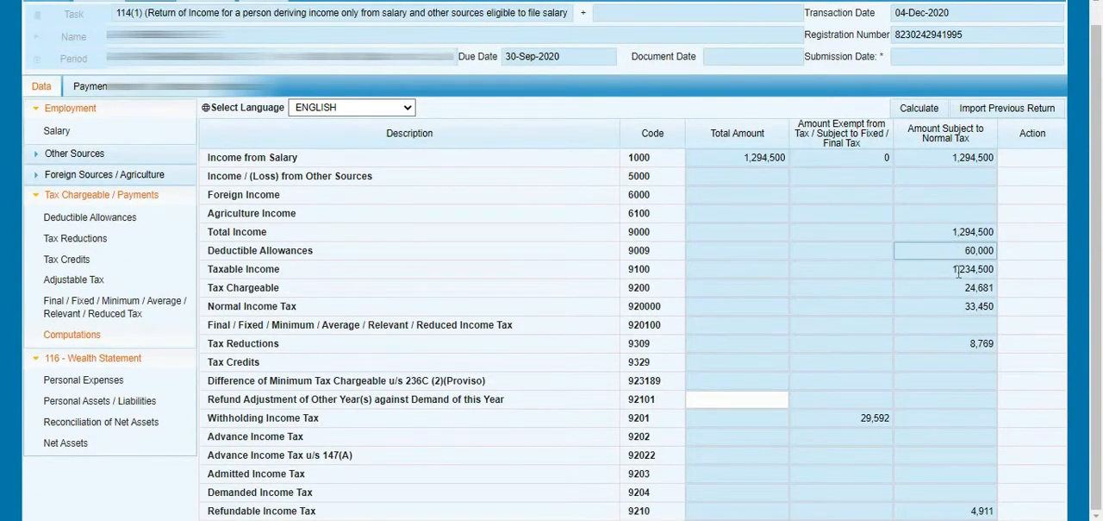
left_click(974, 344)
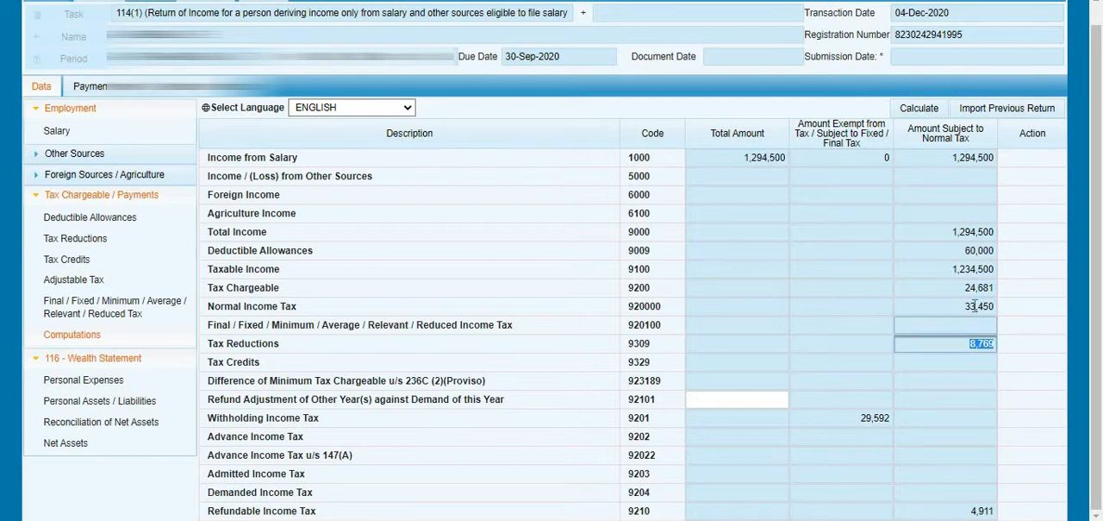
left_click(975, 306)
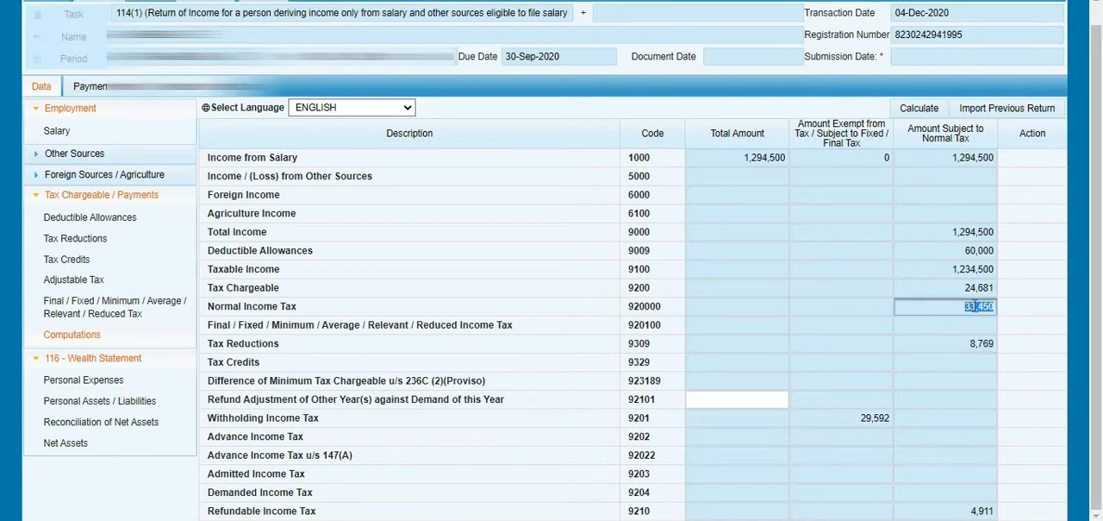
left_click(974, 288)
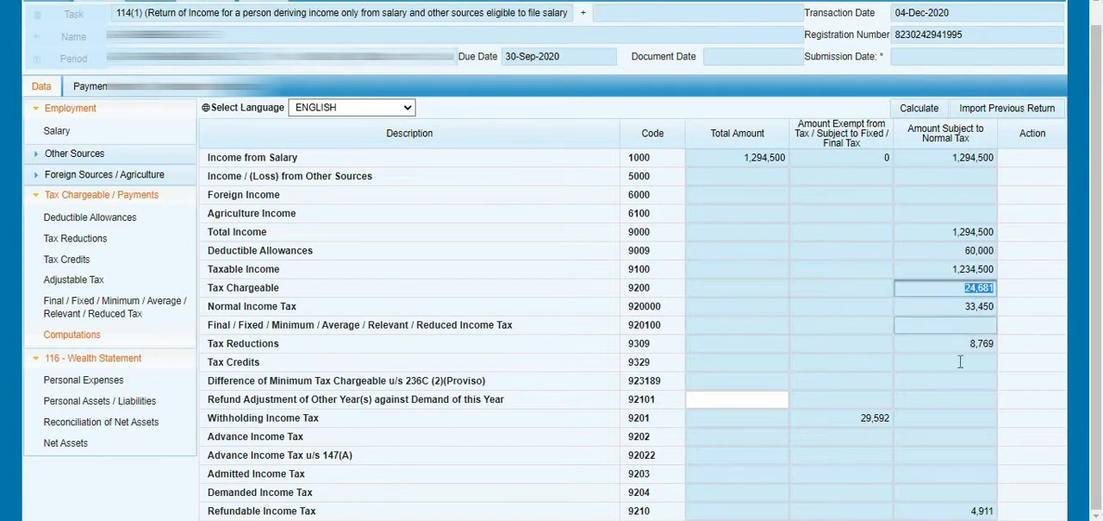
triple_click(287, 510)
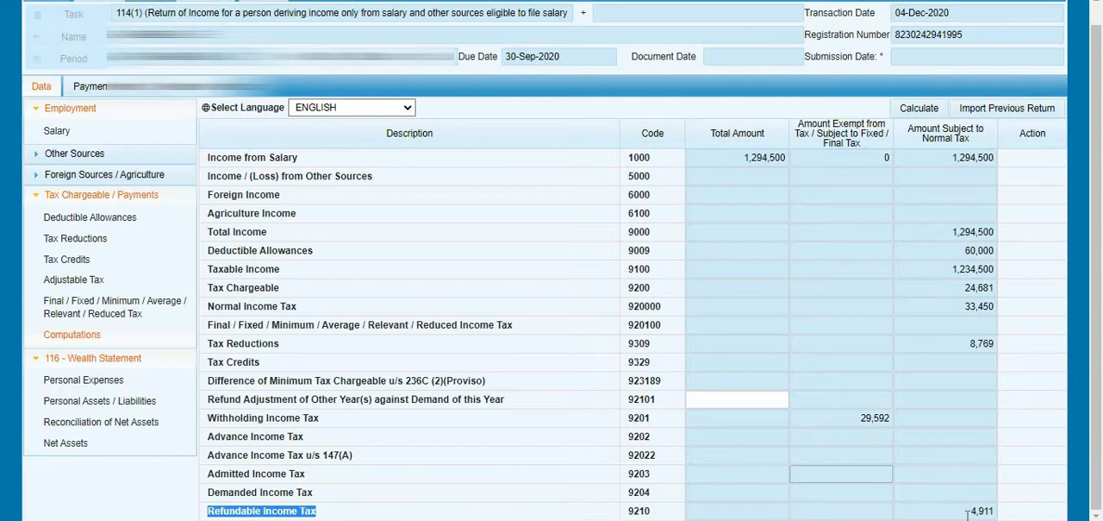
double_click(984, 510)
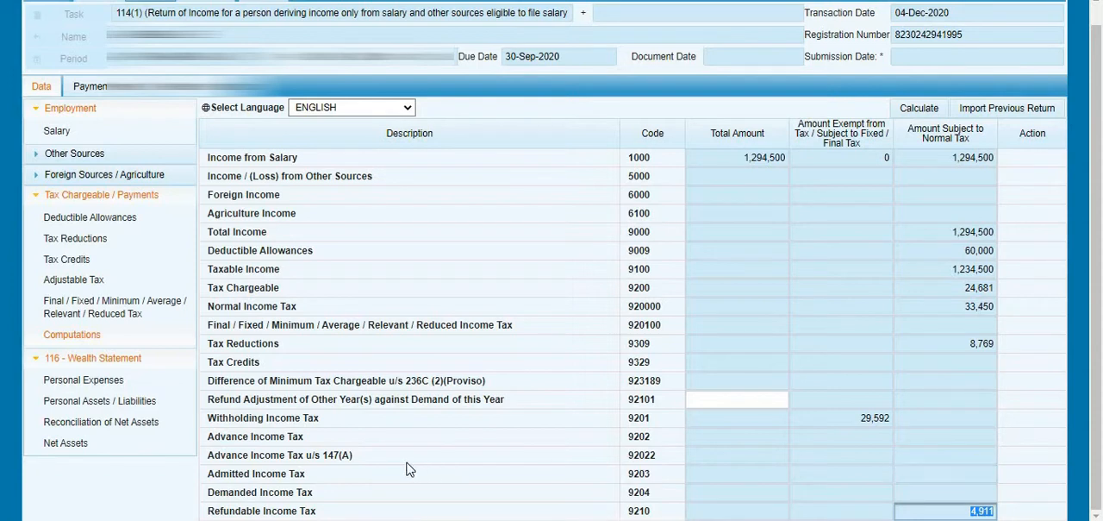
triple_click(345, 481)
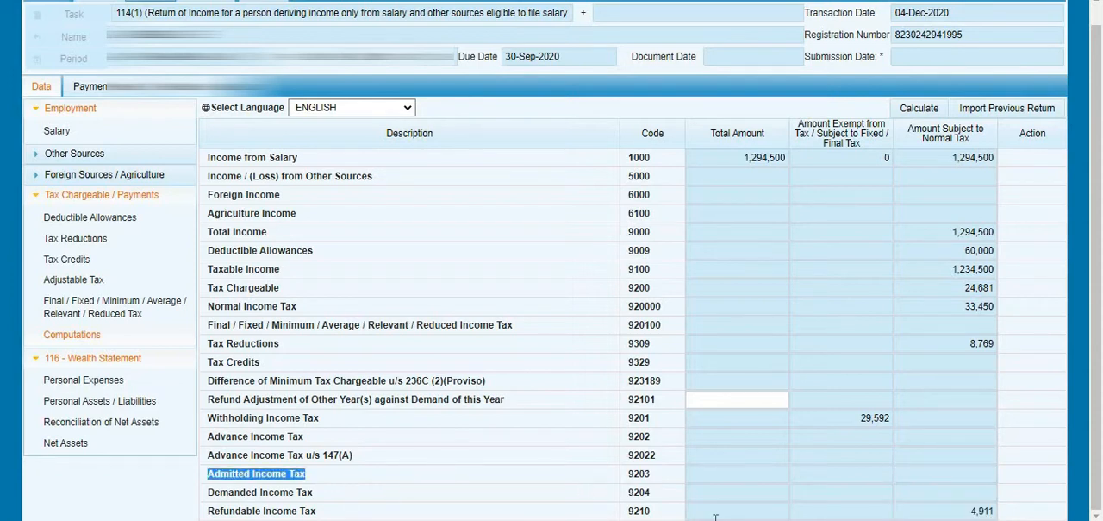
left_click(932, 468)
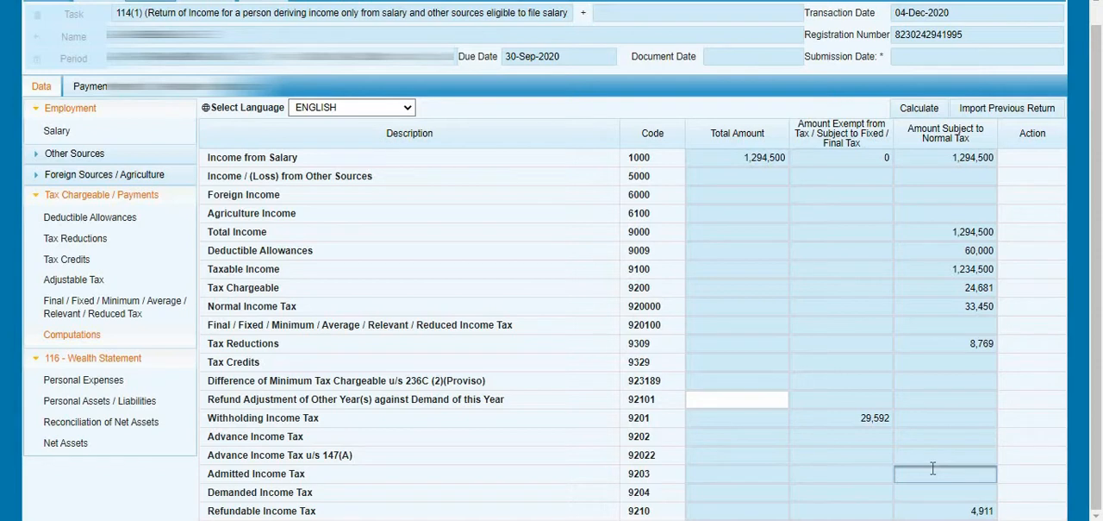
left_click(943, 510)
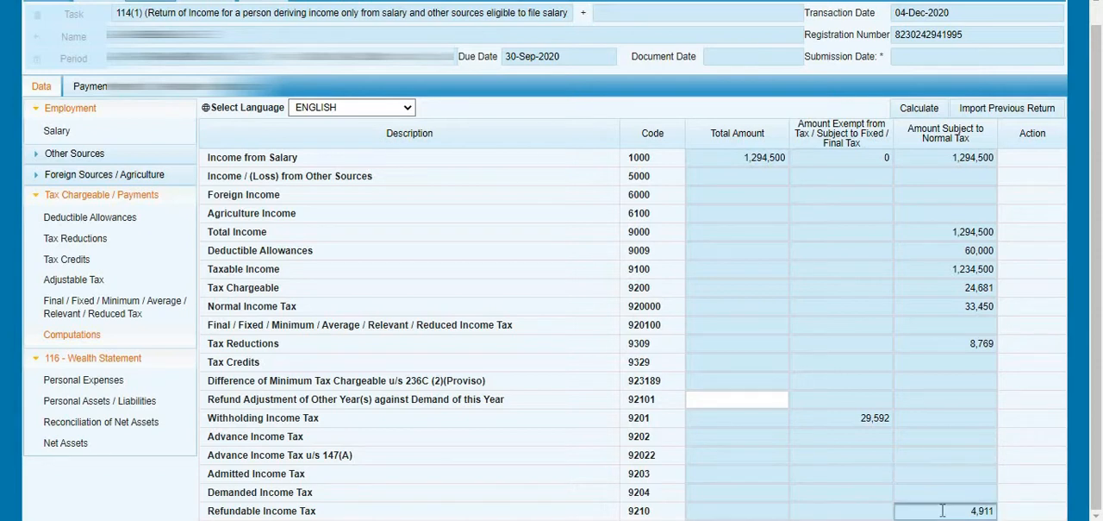
double_click(943, 511)
- Open Personal Expenses in the 116 - Wealth Statement and review its expense heads, such as Rent, Vehicle Running, Travelling and Electricity
left_click(98, 362)
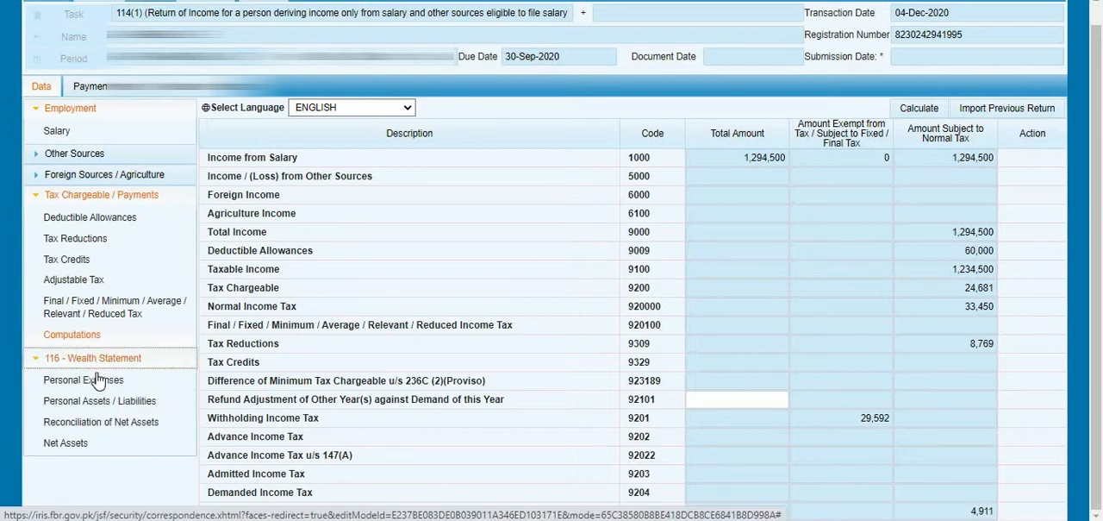
left_click(98, 379)
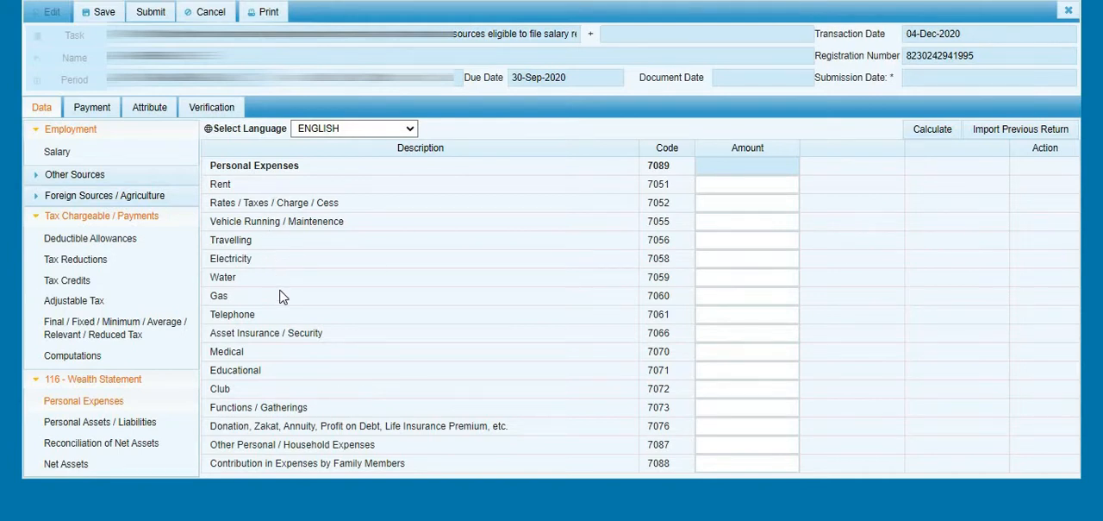
left_click_drag(274, 203, 301, 404)
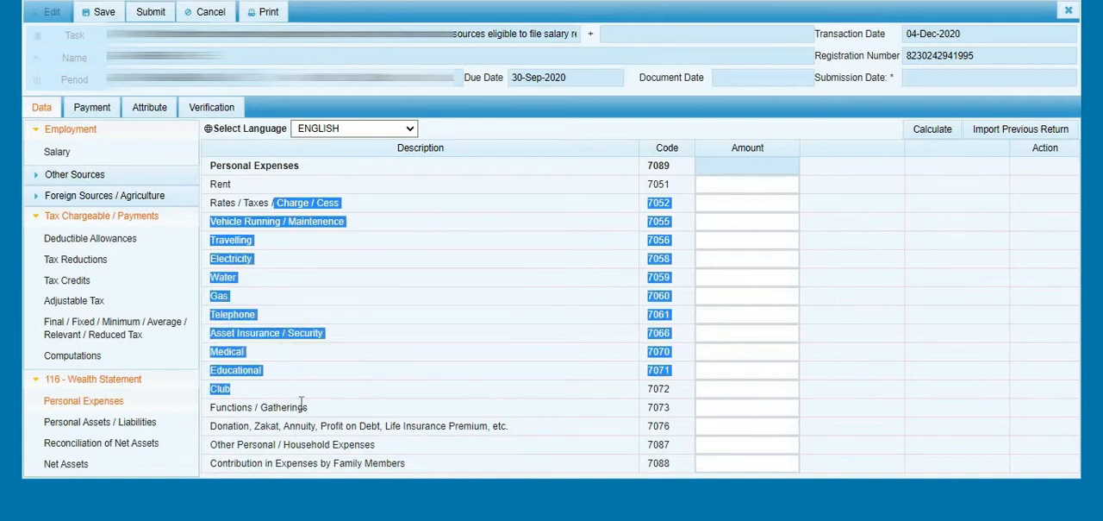
left_click(300, 404)
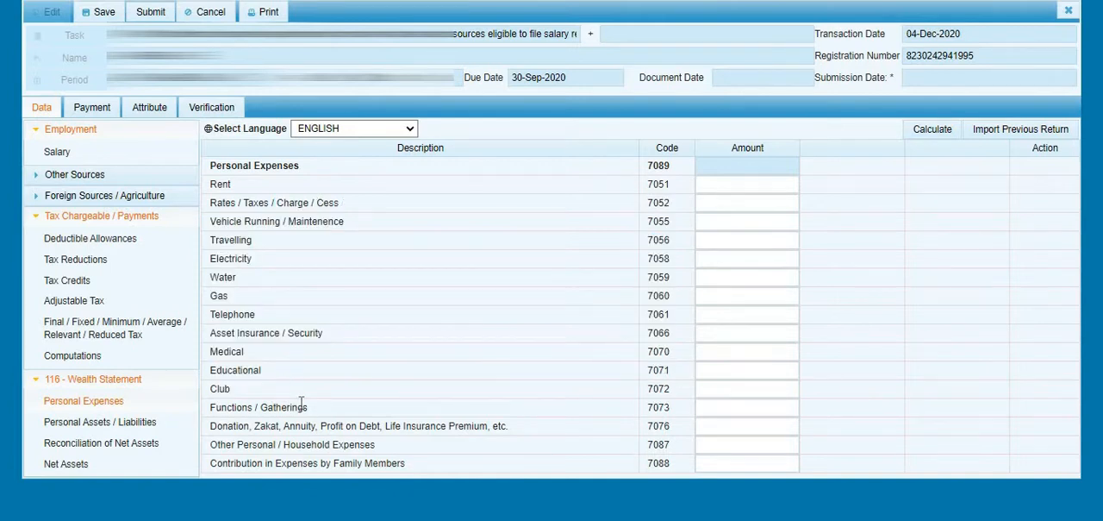
double_click(253, 225)
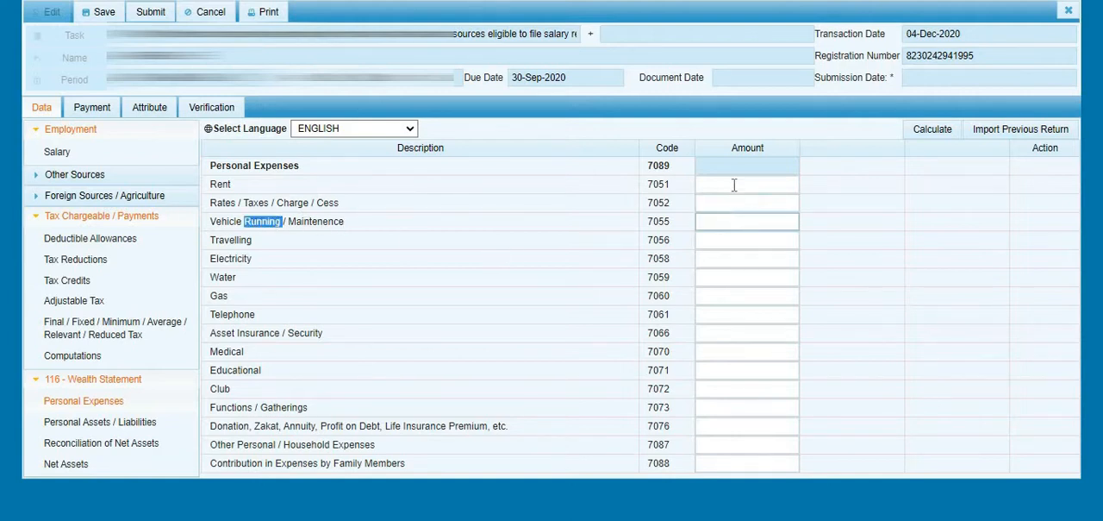
left_click(734, 184)
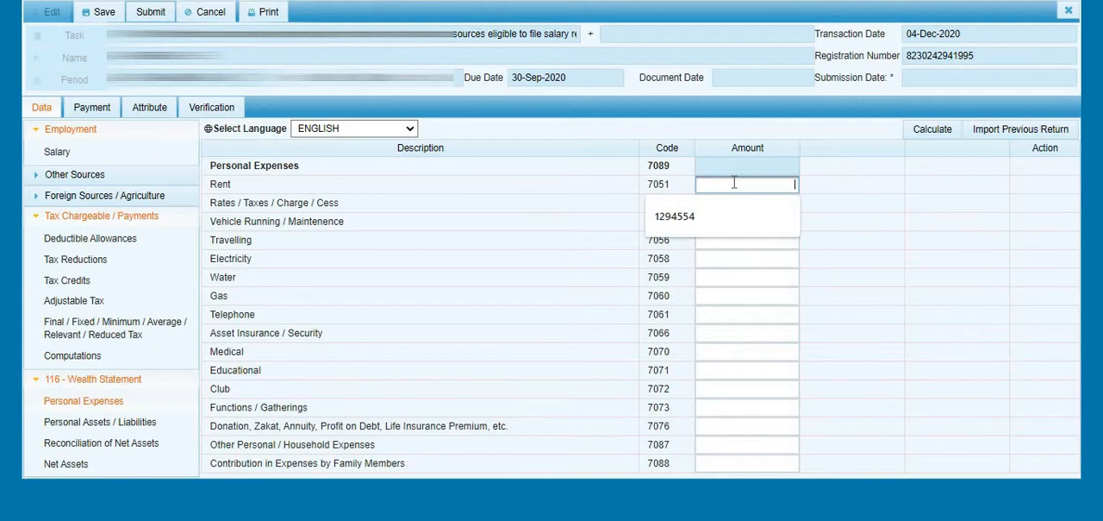
left_click(468, 225)
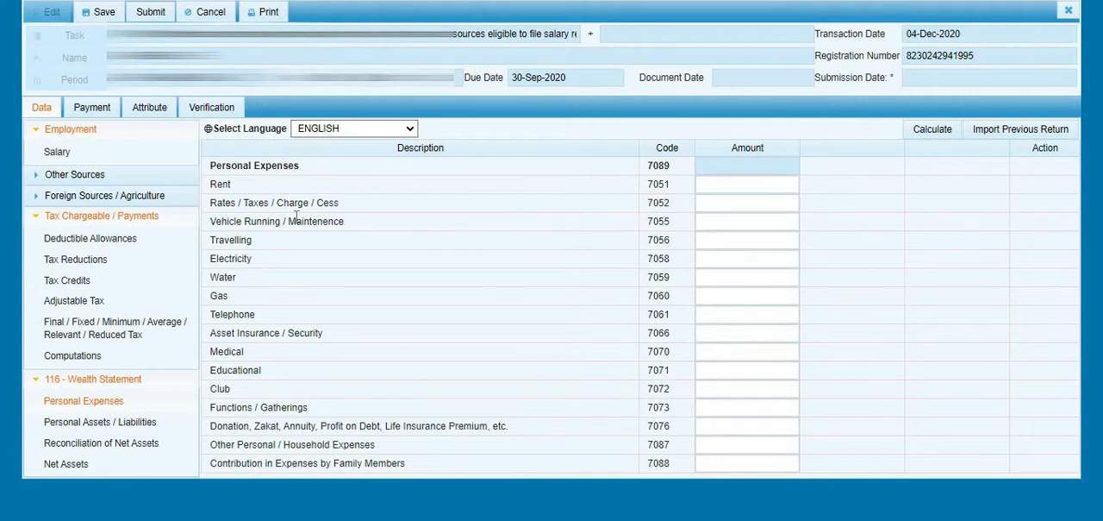
double_click(236, 243)
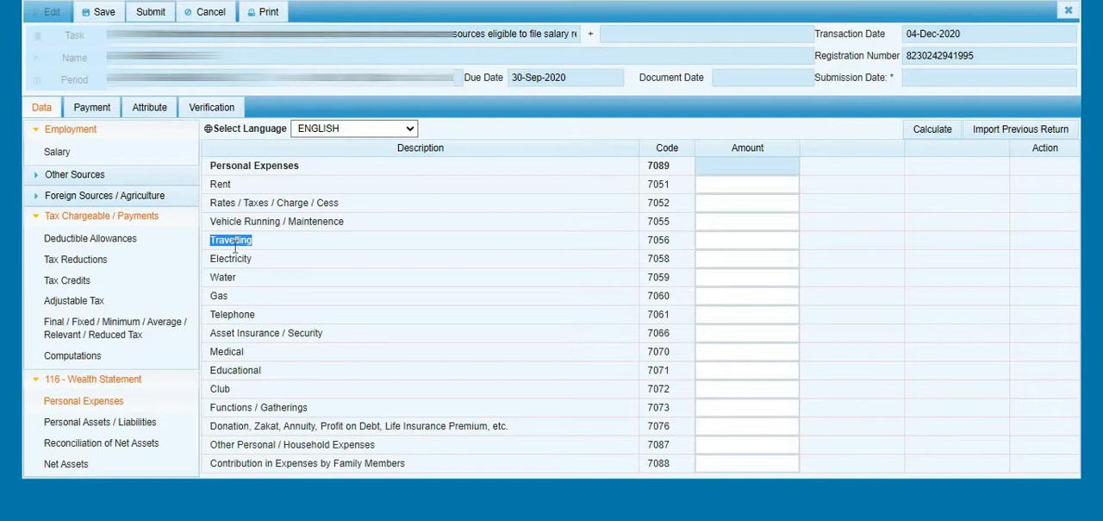
double_click(232, 257)
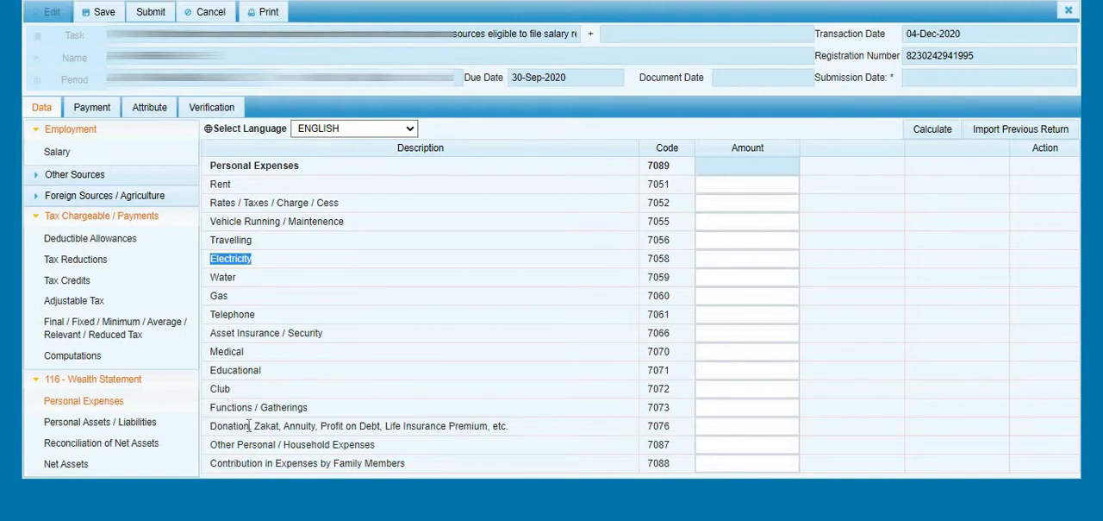
- Enter 60,000 as the personal expense for Donation, Zakat, Annuity, Profit on Debt, Life Insurance Premium, etc. (code 7076)
left_click_drag(249, 425, 251, 425)
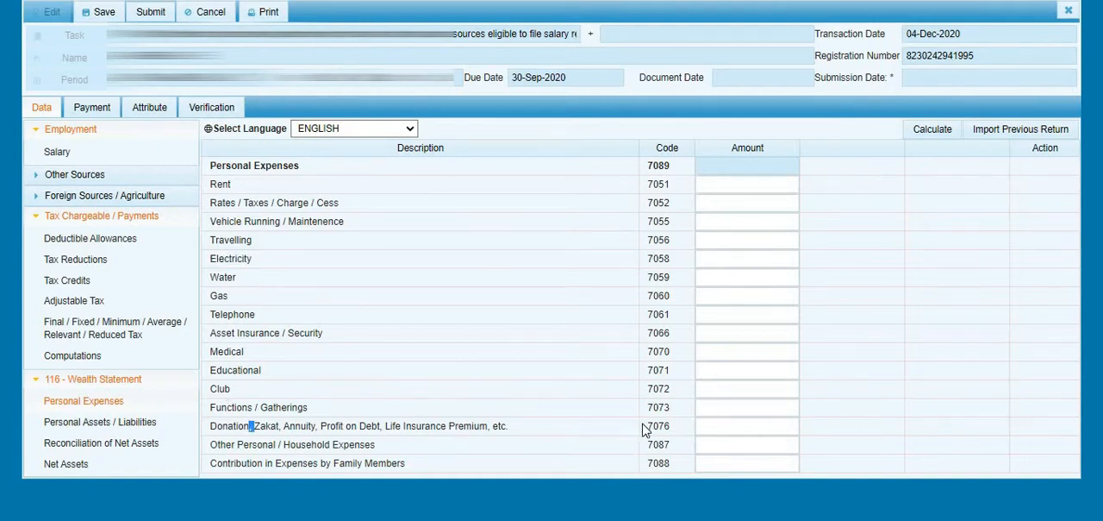
left_click(712, 425)
type("4")
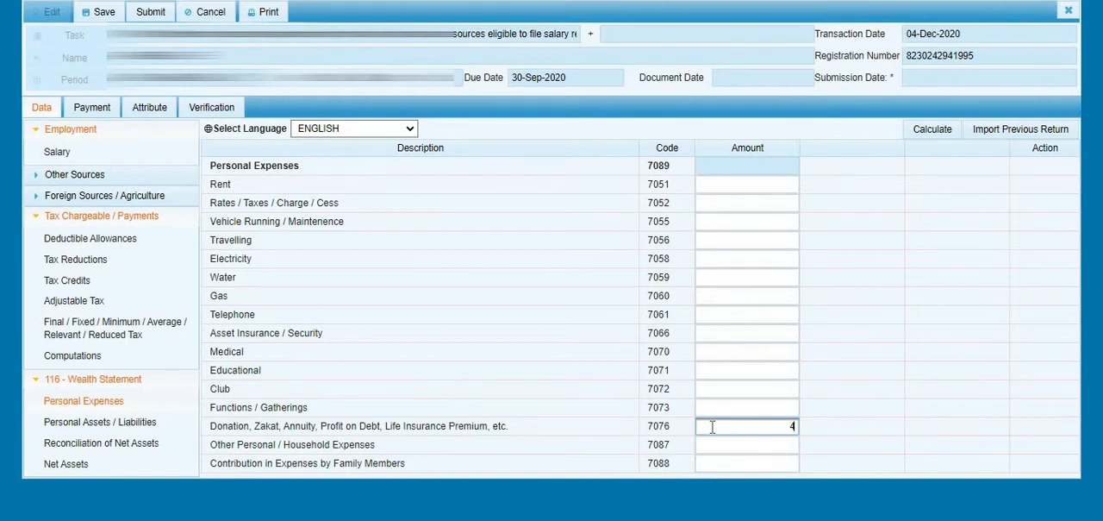
key("BackSpace")
type("60000")
key("Tab")
left_click(731, 388)
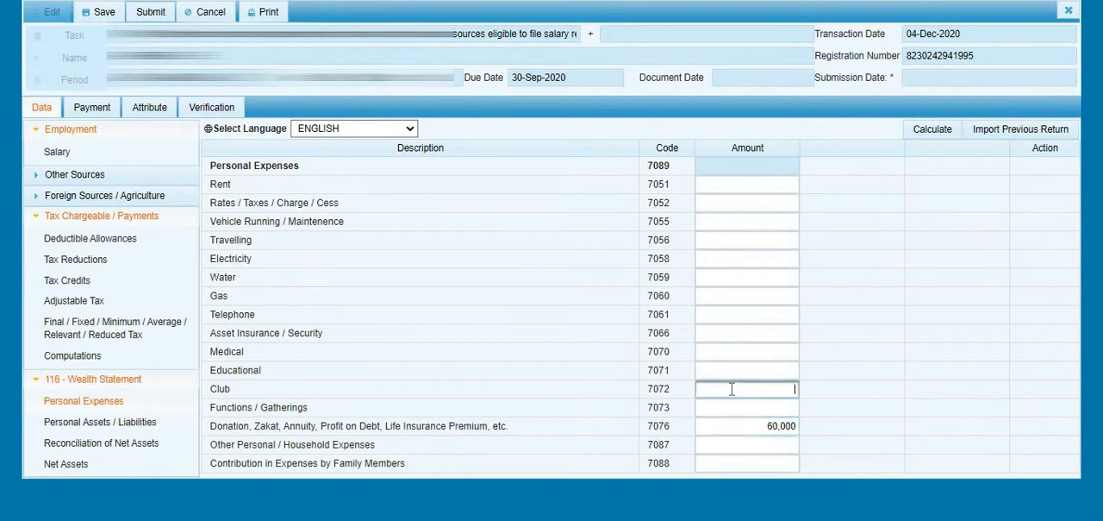
- Review the Other Personal / Household Expenses and Contribution in Expenses by Family Members rows, plus the Rent and Educational amount fields
triple_click(334, 443)
triple_click(272, 464)
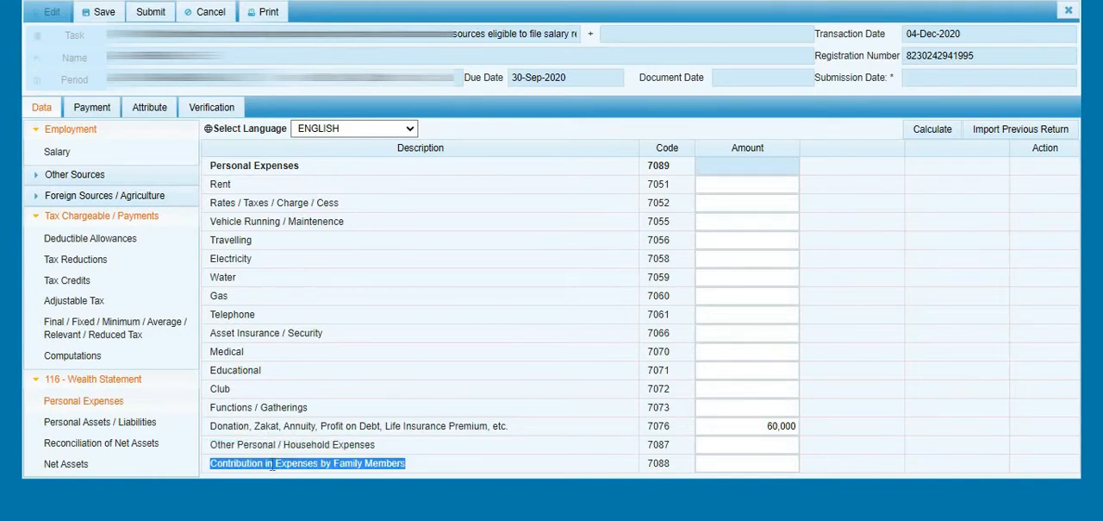
left_click(425, 470)
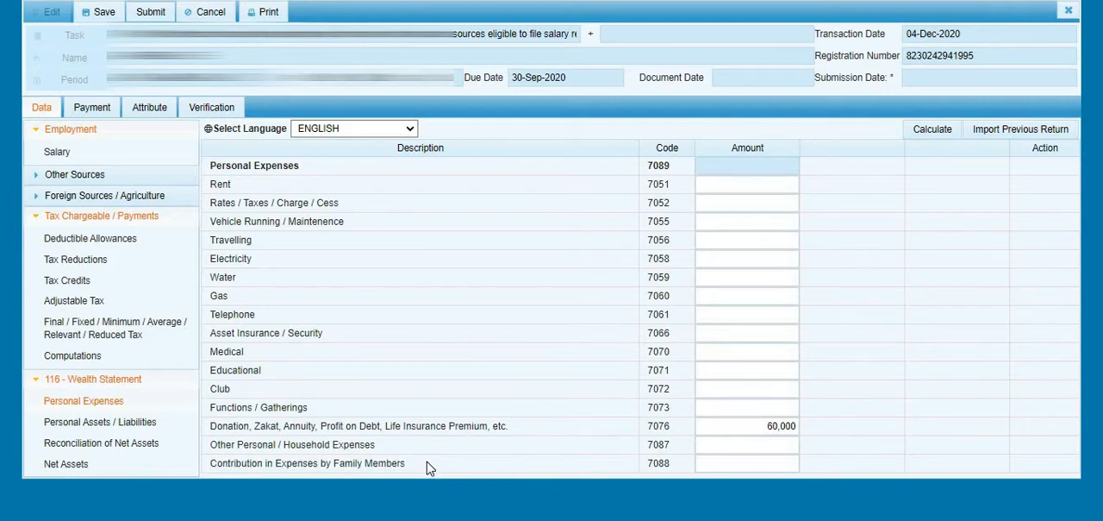
left_click(724, 184)
left_click(714, 369)
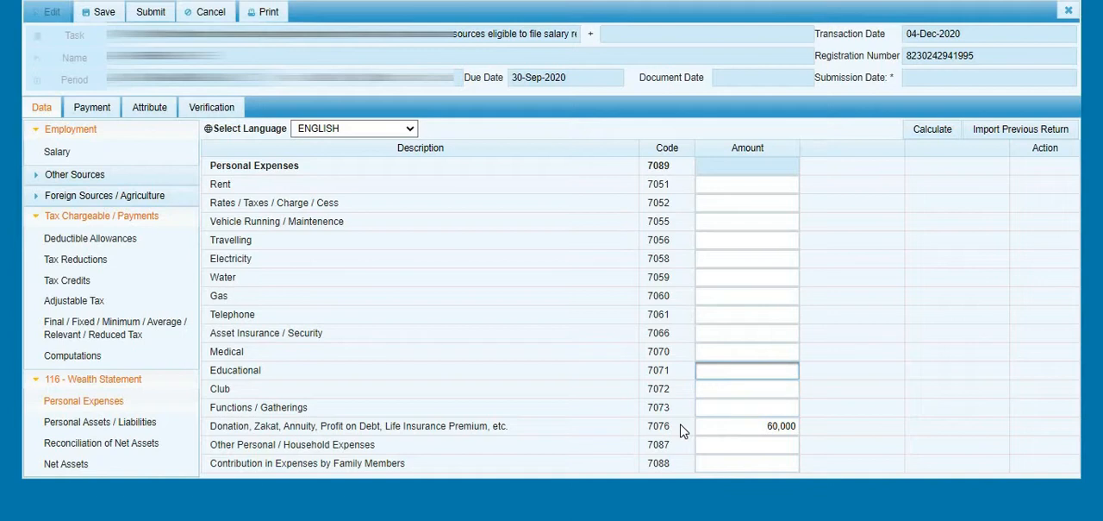
left_click(416, 461)
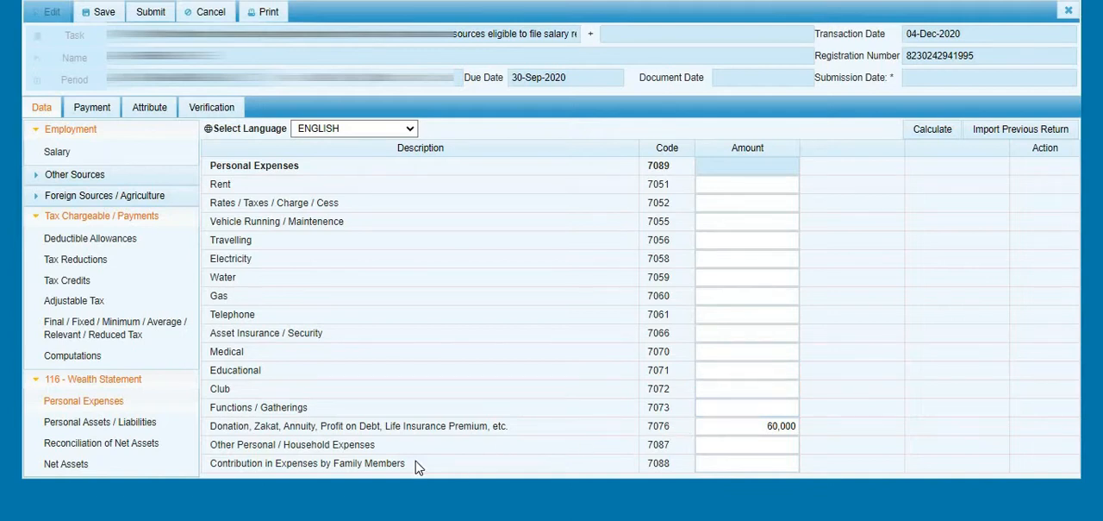
left_click(776, 426)
left_click(742, 348)
left_click(465, 323)
- Open Reconciliation of Net Assets and compare the Net Assets Current Year, Net Assets Previous Year and Increase / Decrease in Assets rows
left_click(103, 444)
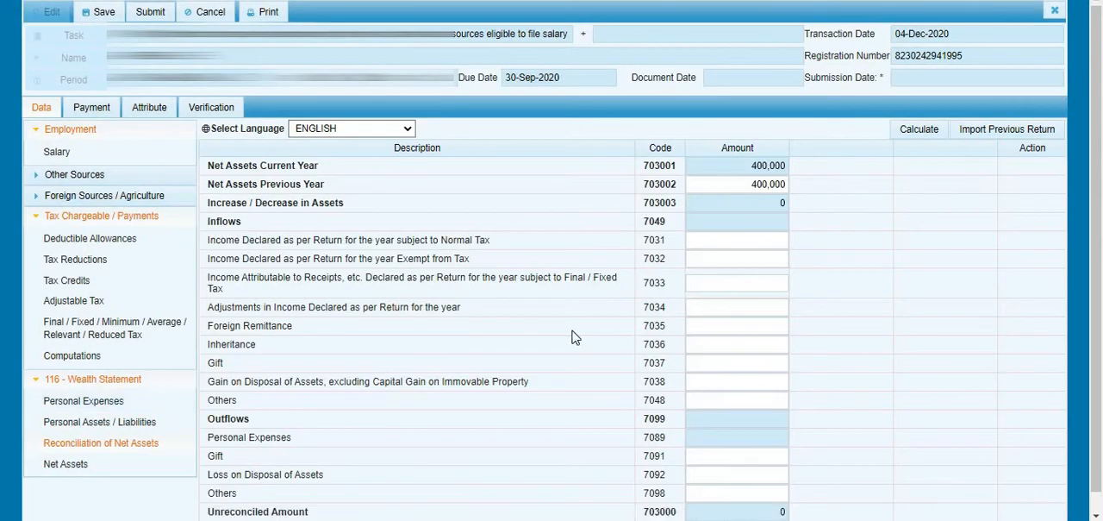
scroll(576, 337, "down", 1)
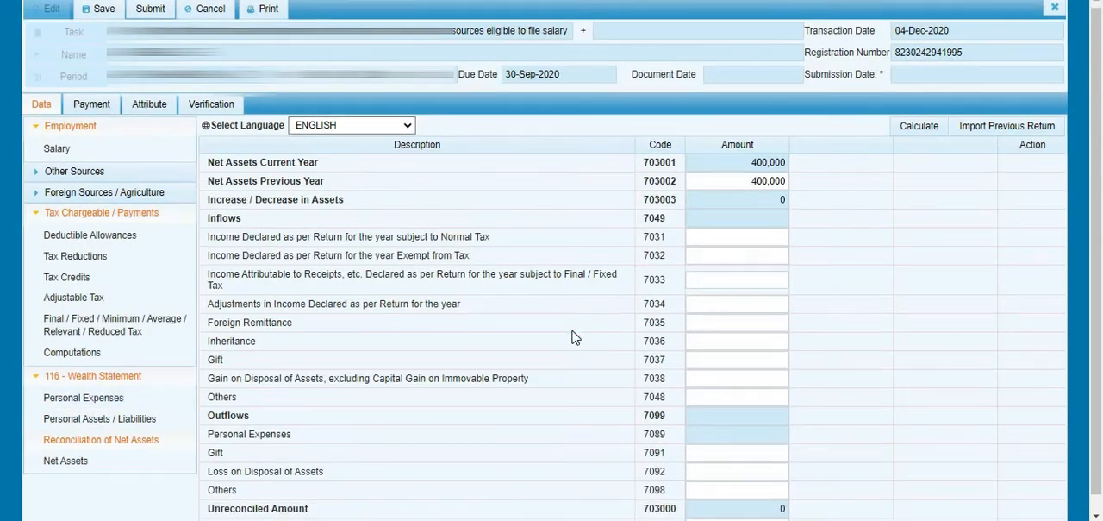
left_click(725, 201)
left_click_drag(730, 165, 789, 173)
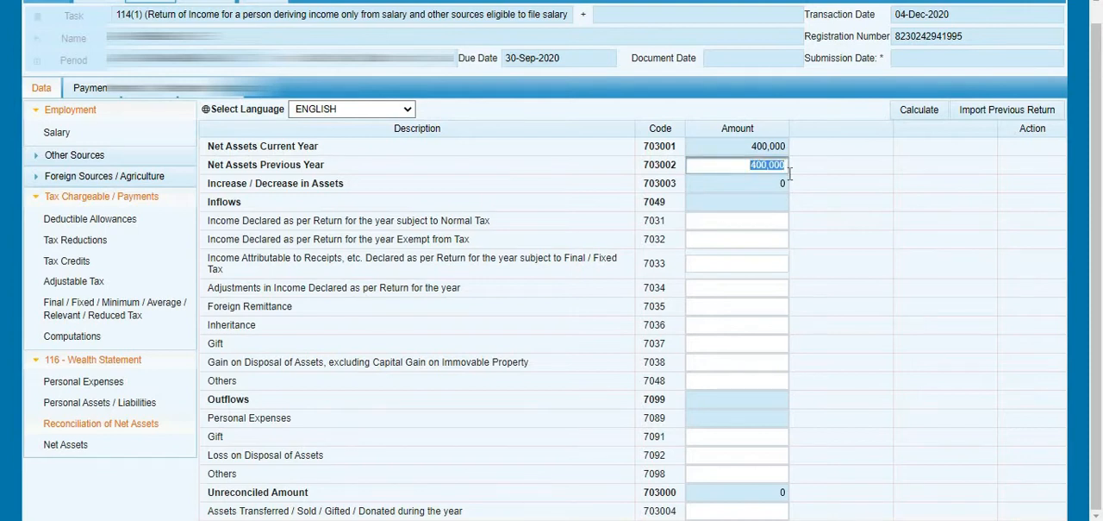
left_click(603, 169)
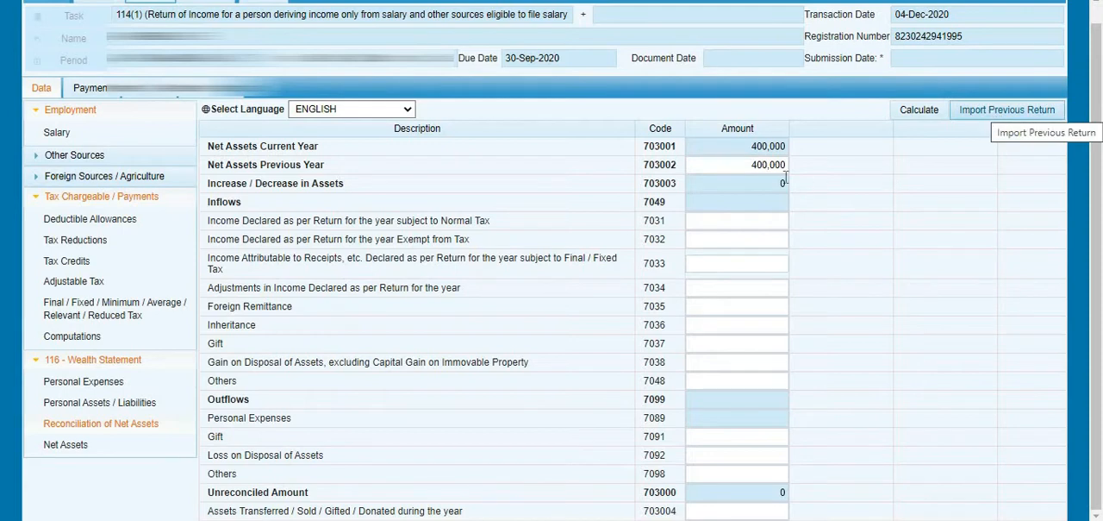
left_click(749, 165)
double_click(749, 164)
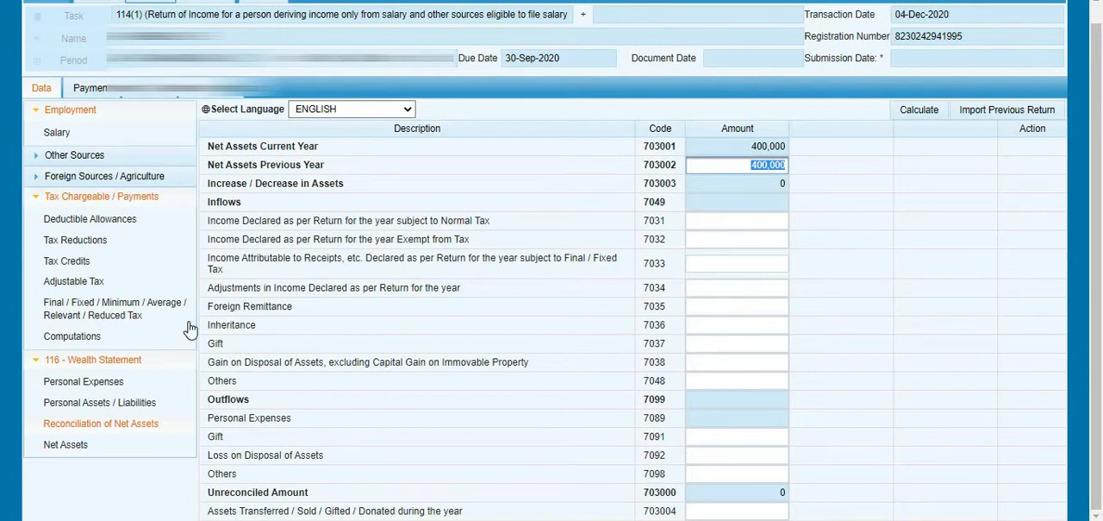
- Open Personal Assets / Liabilities and review the asset heads, total assets and liabilities, including the Precious Possession amount
left_click(115, 399)
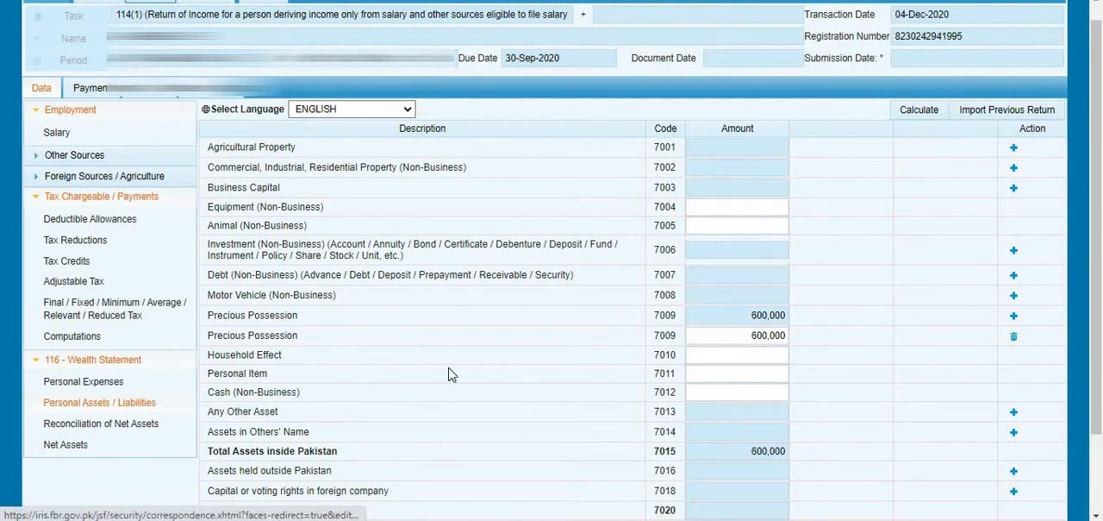
scroll(455, 414, "down", 2)
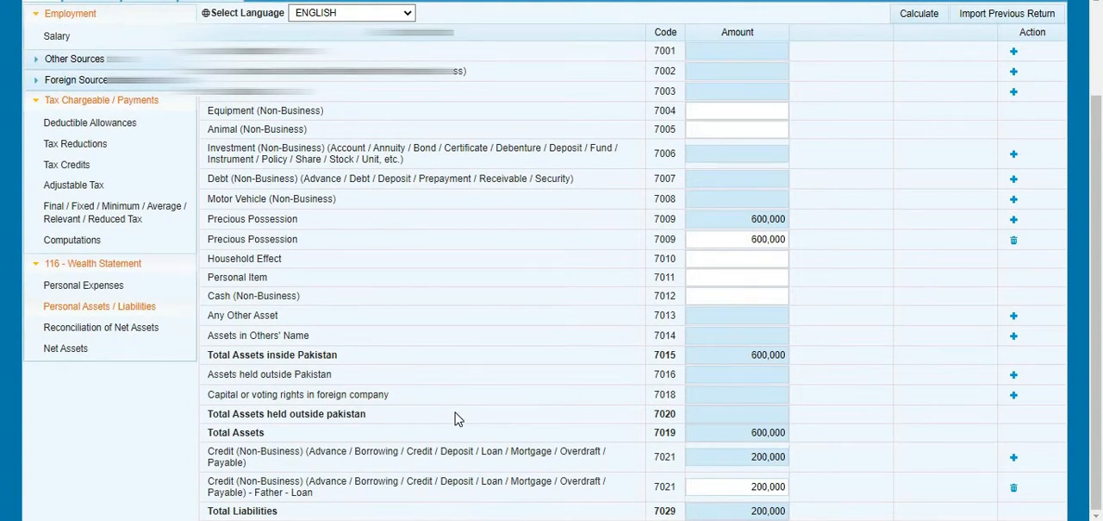
scroll(492, 353, "up", 3)
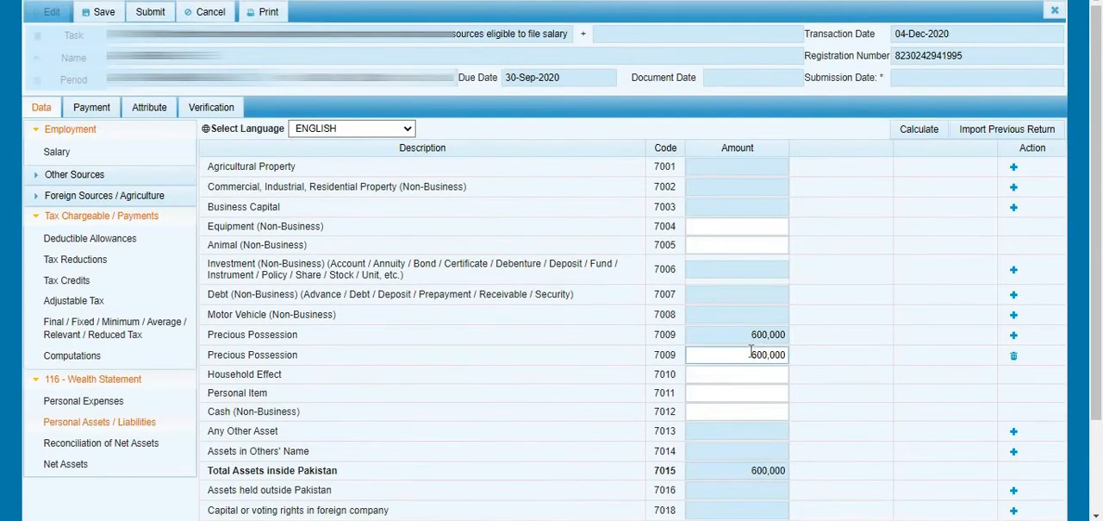
left_click(750, 352)
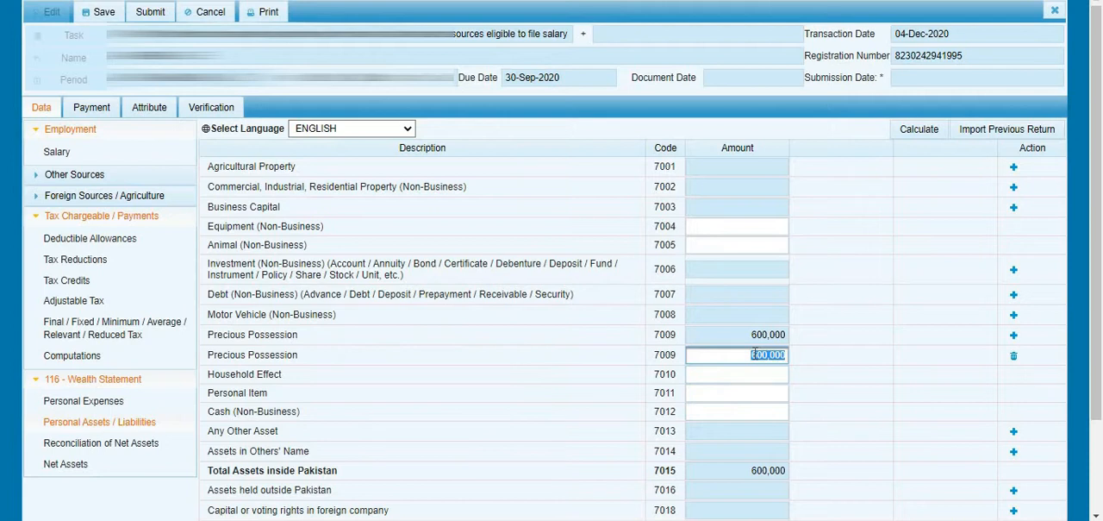
- Start a new Precious Possession entry (code 7009) and name it Jewellery
left_click(1013, 337)
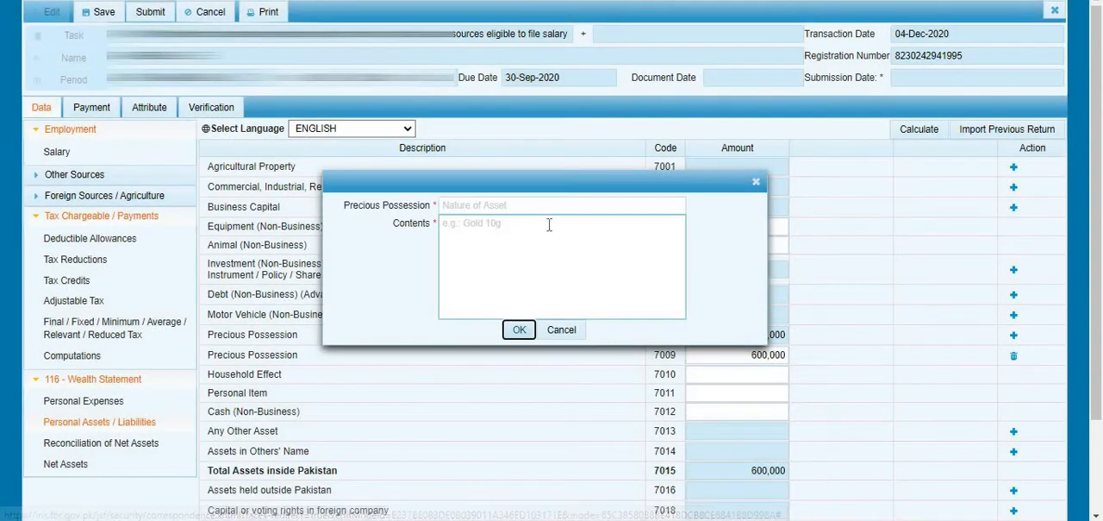
left_click(544, 208)
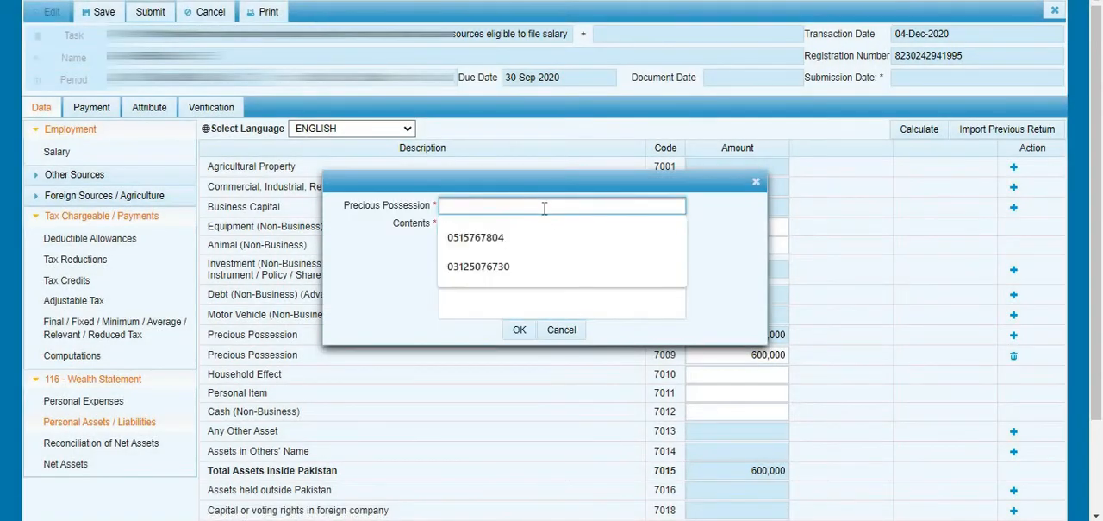
type("J")
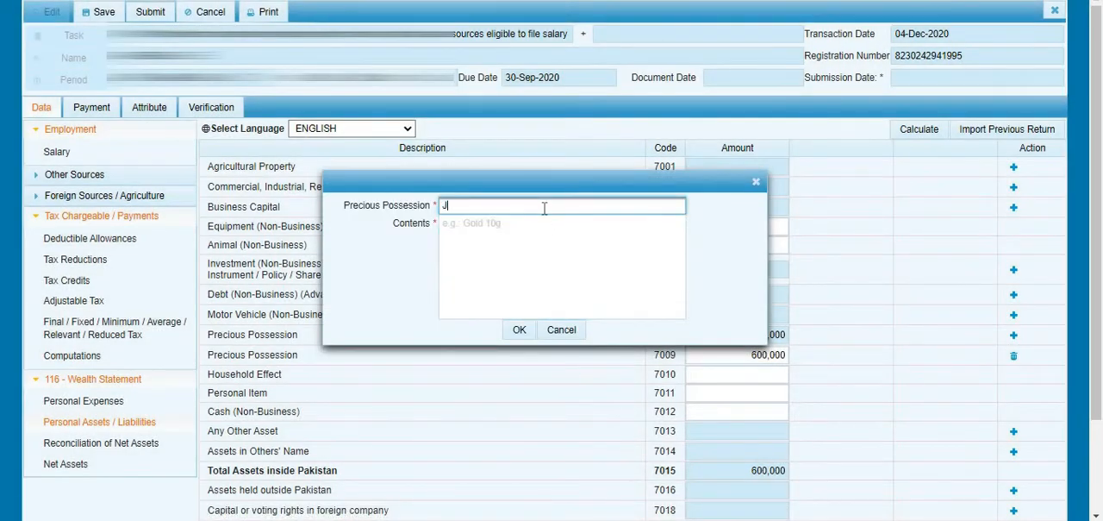
type("ewella")
type("ry")
left_click(530, 235)
type("asdasd")
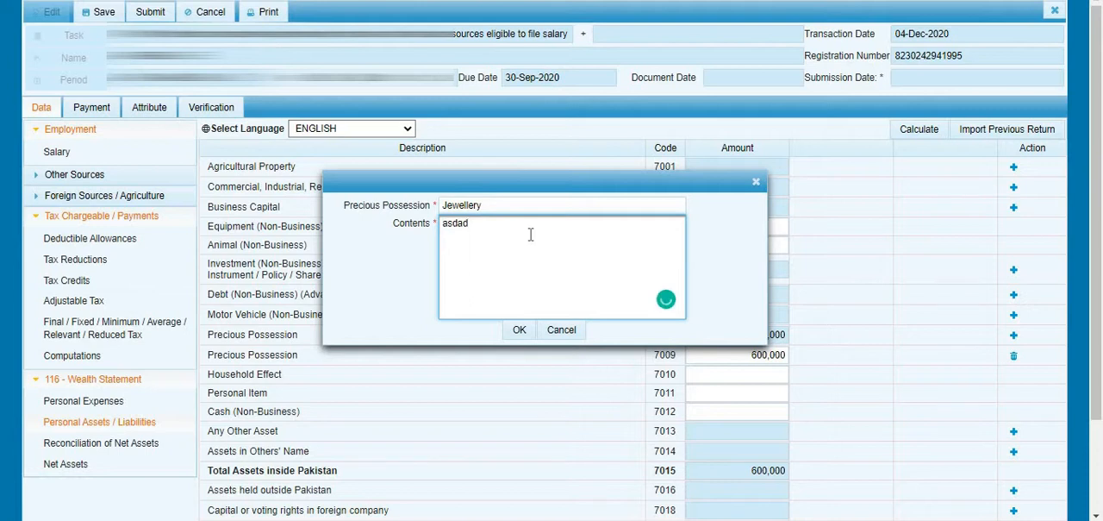
key("BackSpace")
key("BackSpace")
key("BackSpace")
key("BackSpace")
key("BackSpace")
key("BackSpace")
left_click(509, 209)
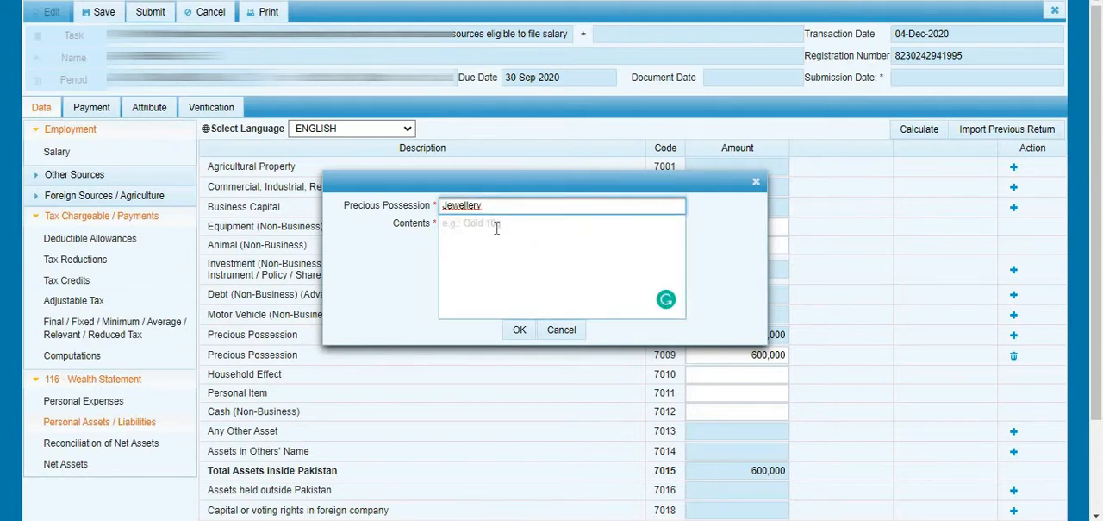
- Enter Gold 10g as the contents of the Jewellery possession and add the entry to the asset list
left_click(487, 245)
type("Gold ")
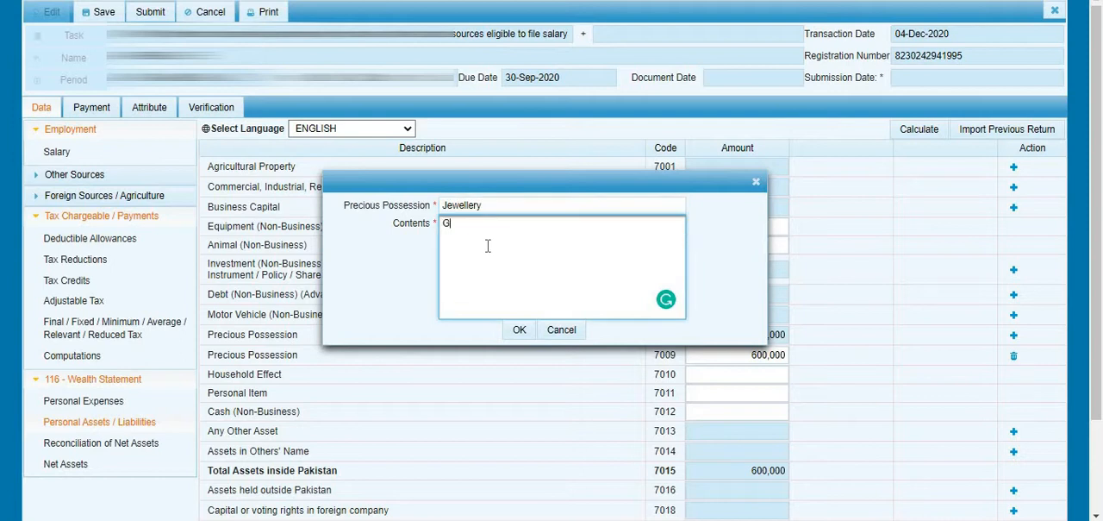
type("g")
key("BackSpace")
type("10g")
left_click(518, 333)
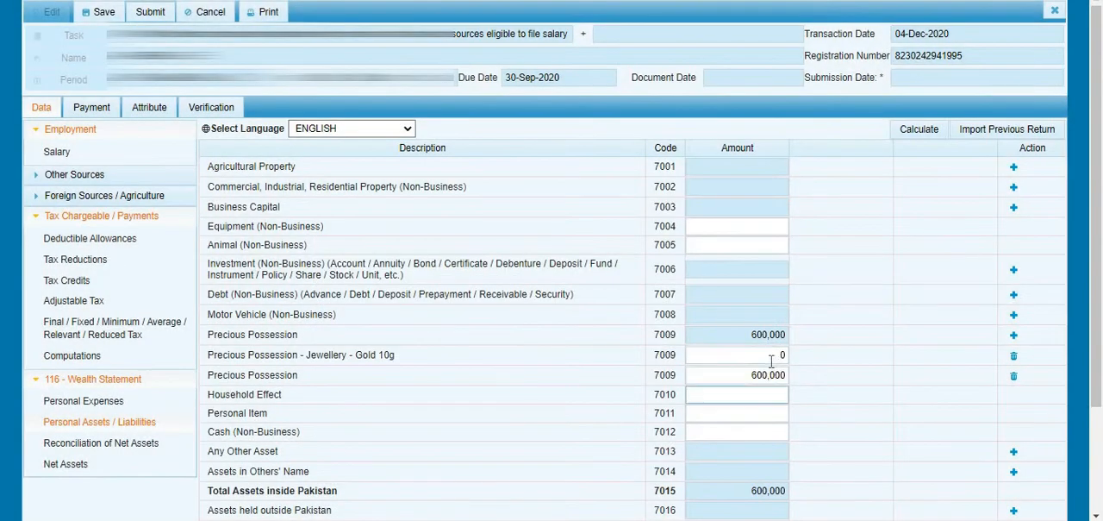
- Delete the Precious Possession - Jewellery - Gold 10g row from the assets
double_click(772, 360)
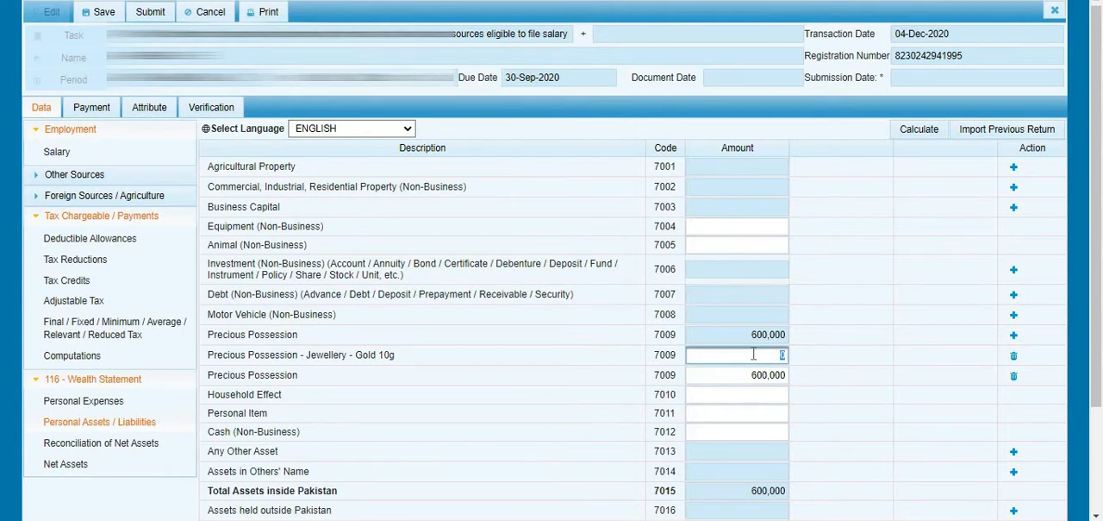
left_click(1013, 357)
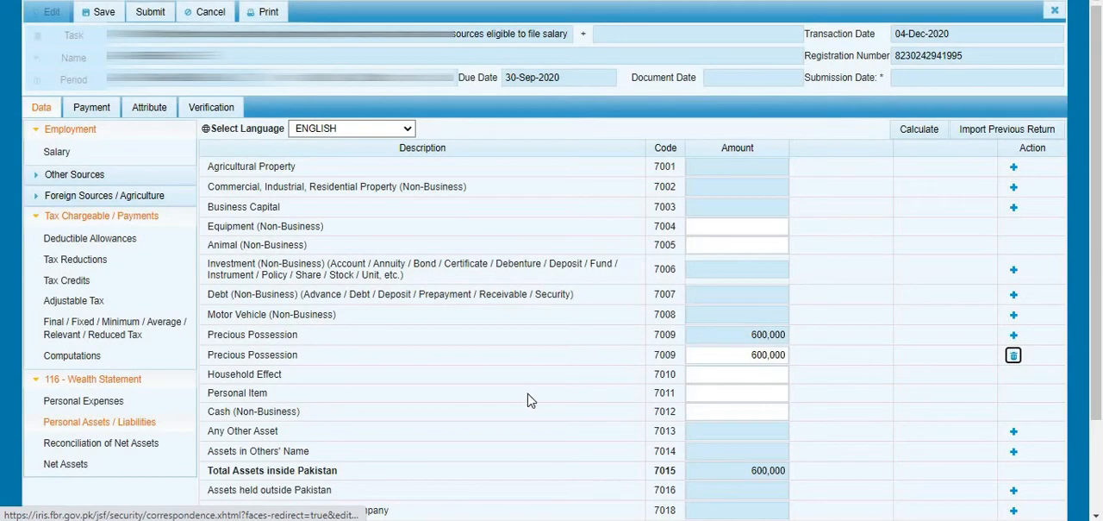
- Review the Household Effect, Personal Item, Cash (Non-Business) and Motor Vehicle (Non-Business) asset heads
scroll(530, 400, "down", 3)
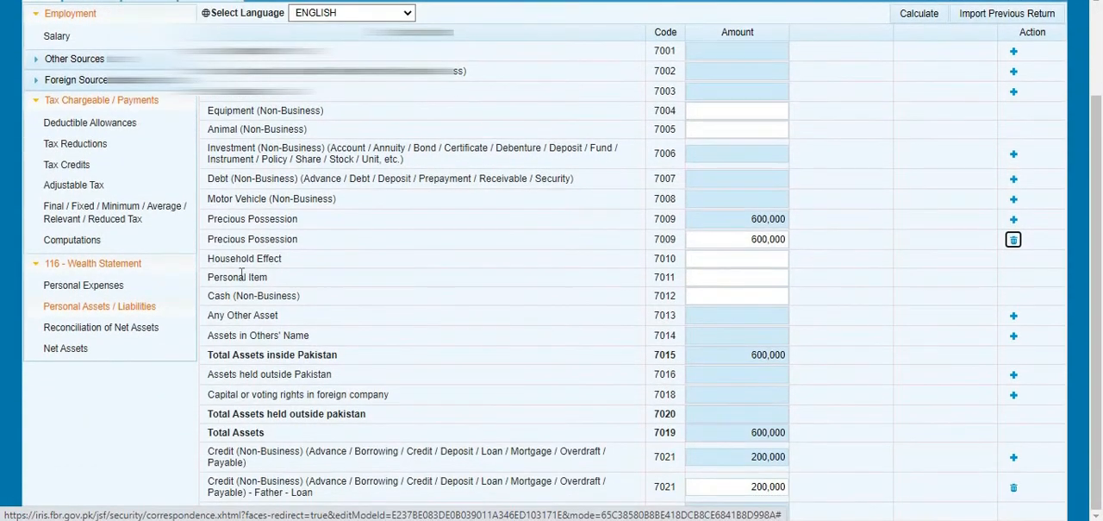
left_click_drag(234, 296, 251, 298)
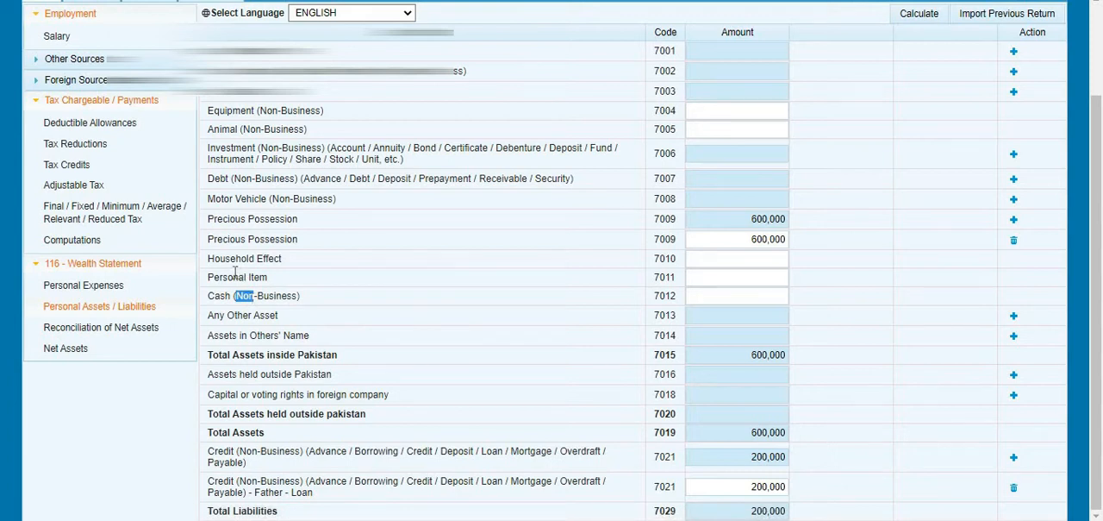
double_click(235, 274)
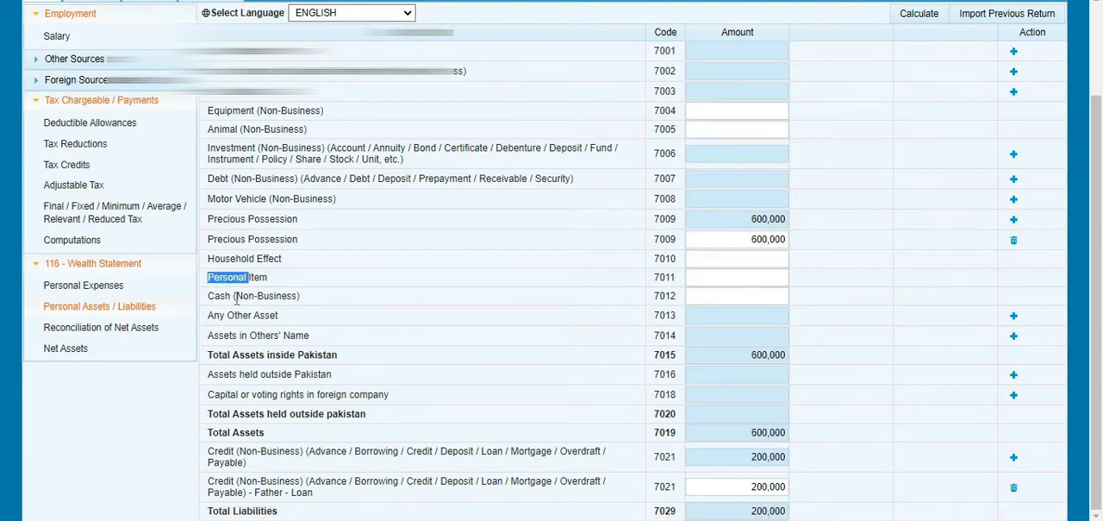
left_click_drag(235, 296, 253, 297)
left_click(238, 262)
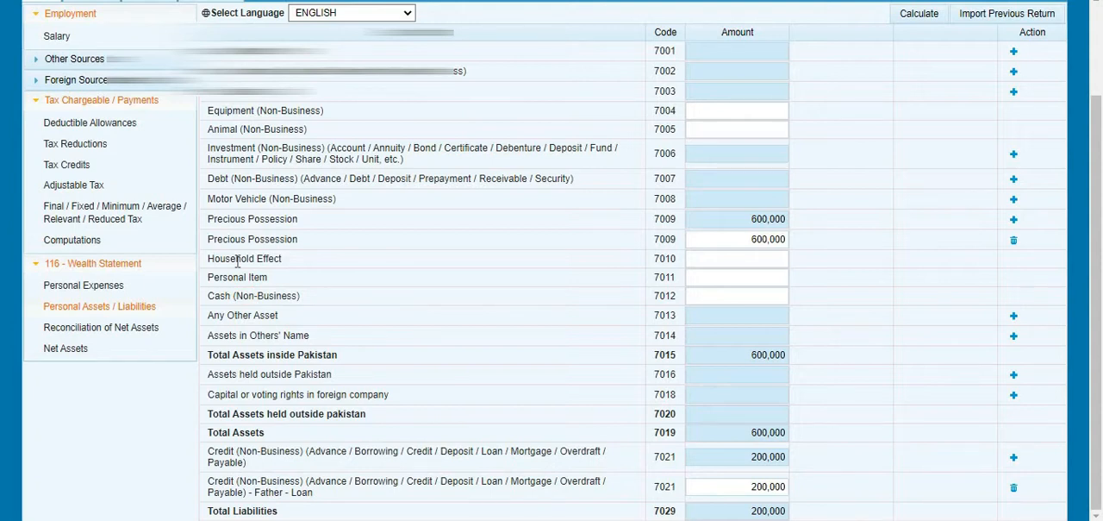
triple_click(233, 198)
left_click(234, 197)
- Compare the Father - Loan credit with the Precious Possession amount, and check Net Assets Previous Year in Reconciliation of Net Assets
double_click(488, 485)
left_click(748, 485)
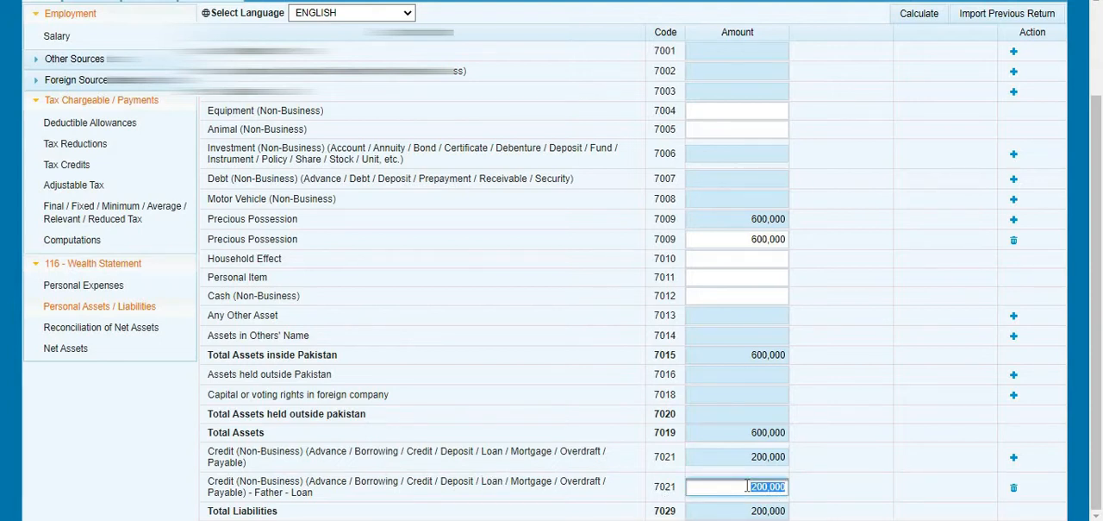
left_click(756, 238)
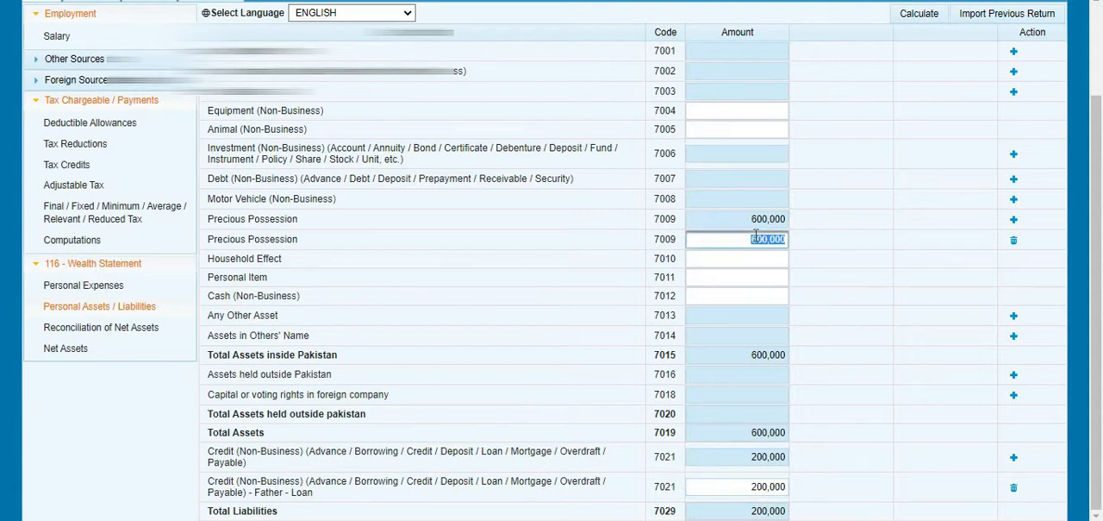
left_click(744, 486)
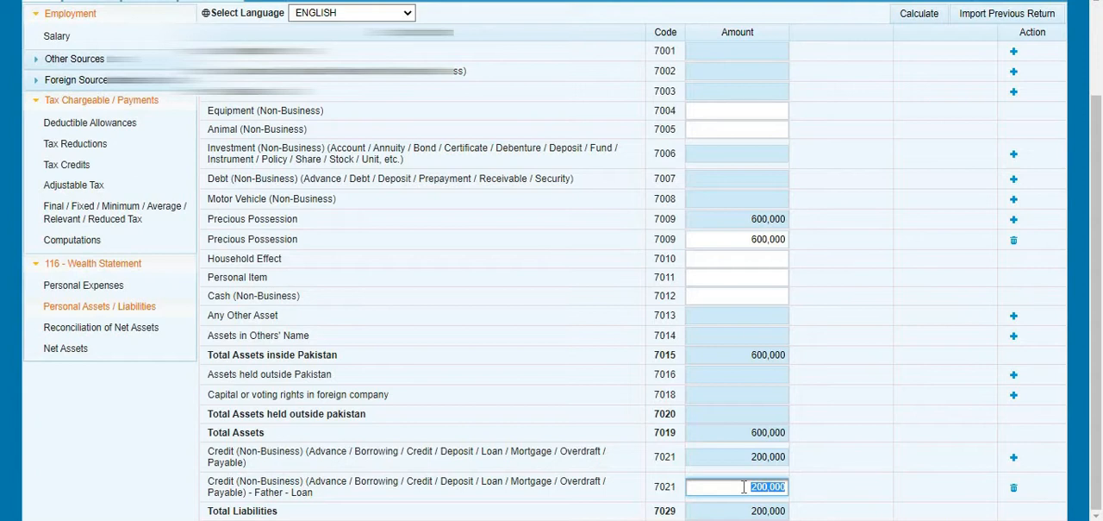
left_click(845, 384)
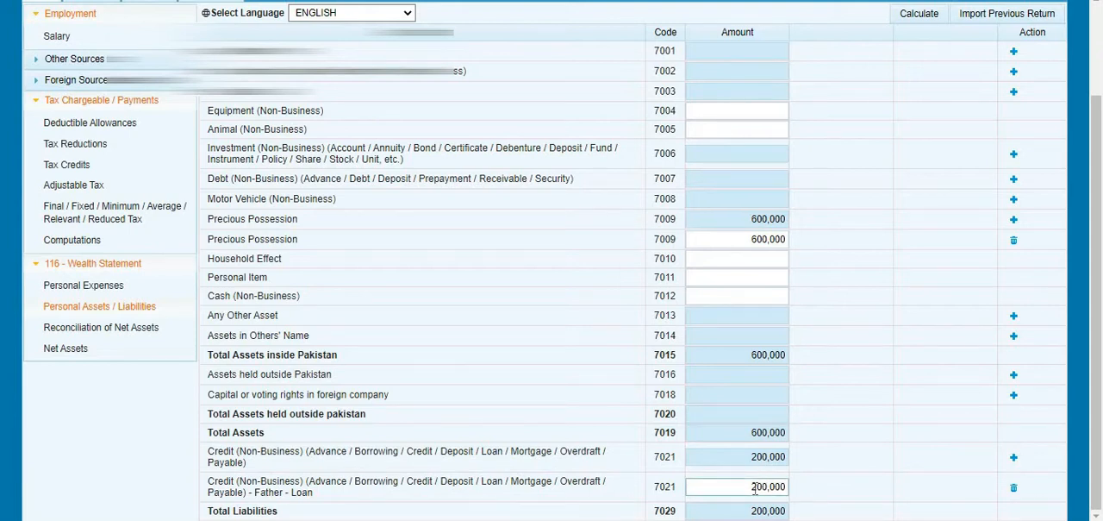
left_click(90, 328)
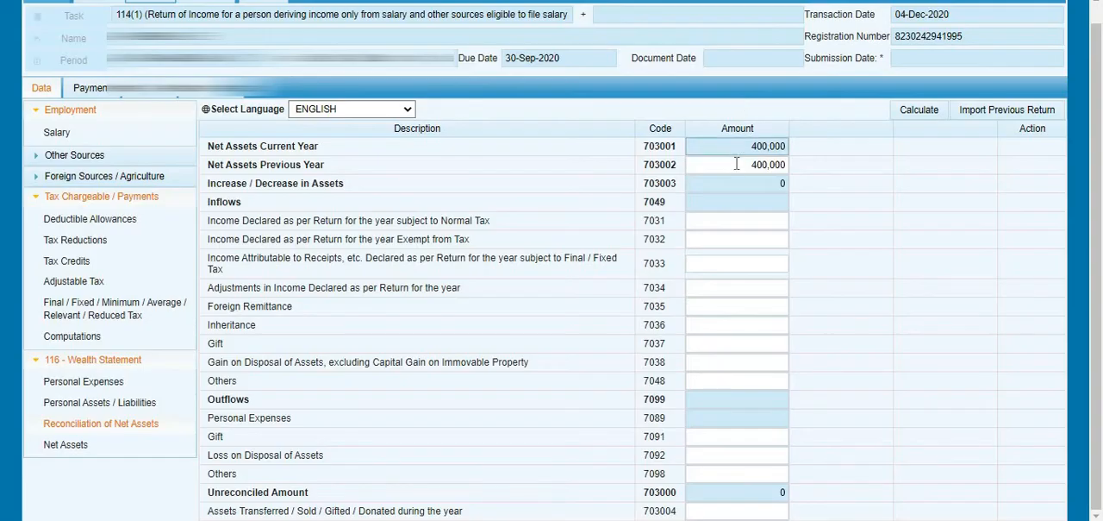
left_click(737, 164)
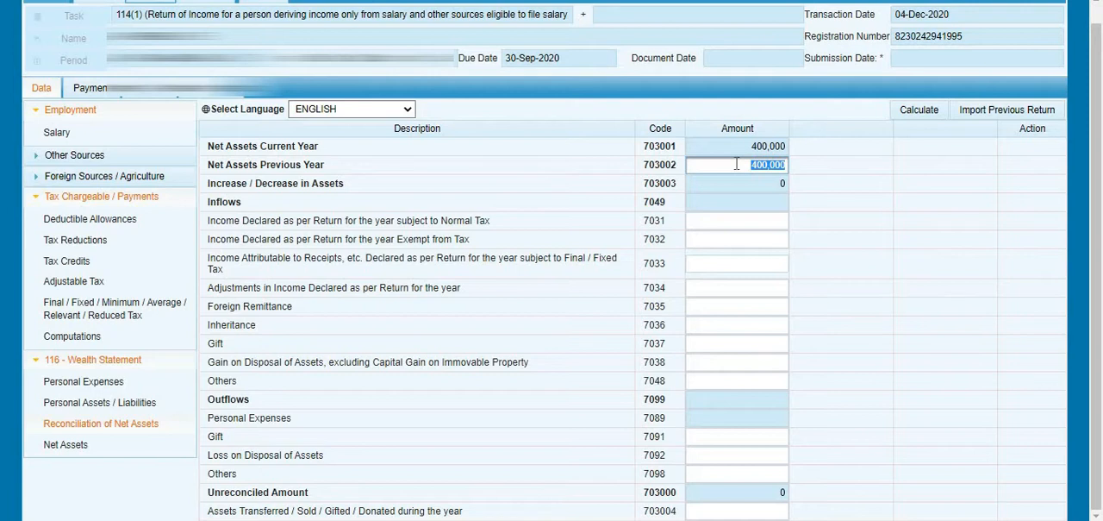
- Enter 100,000 for Cash (Non-Business) (code 7012) in Personal Assets / Liabilities and recalculate the totals
left_click(124, 402)
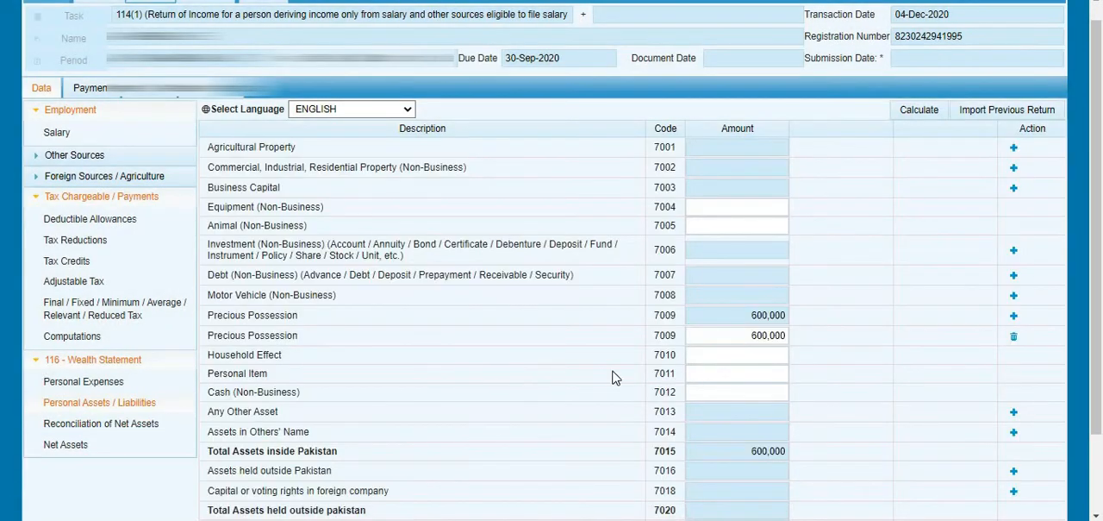
left_click(743, 391)
type("00")
key("BackSpace")
key("BackSpace")
type("1")
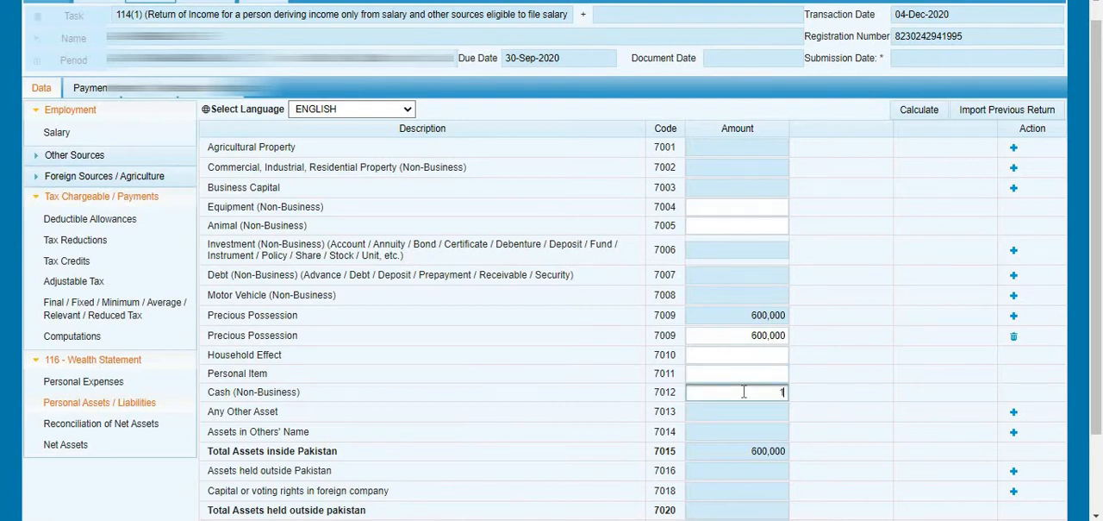
type("00000")
left_click(744, 374)
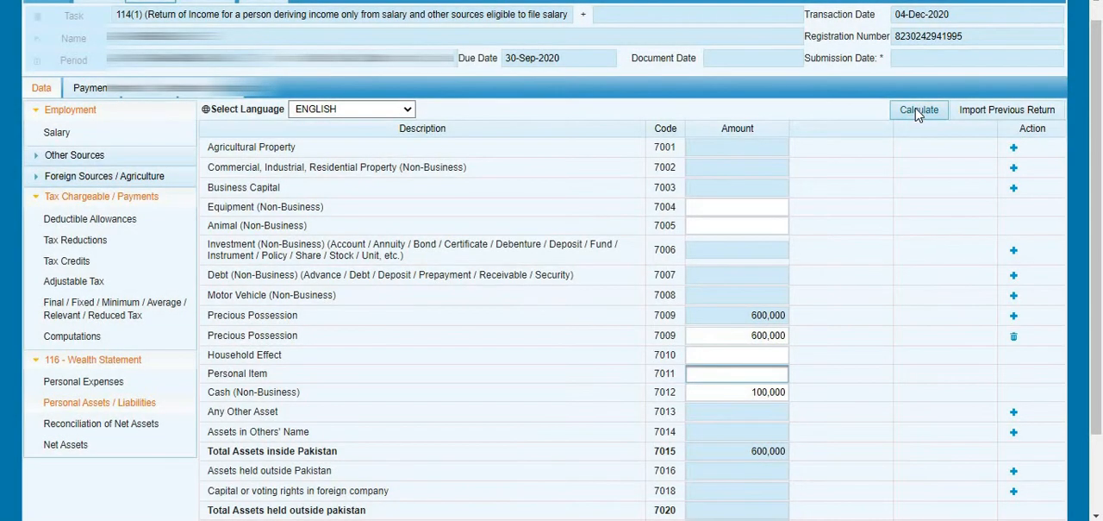
left_click(919, 112)
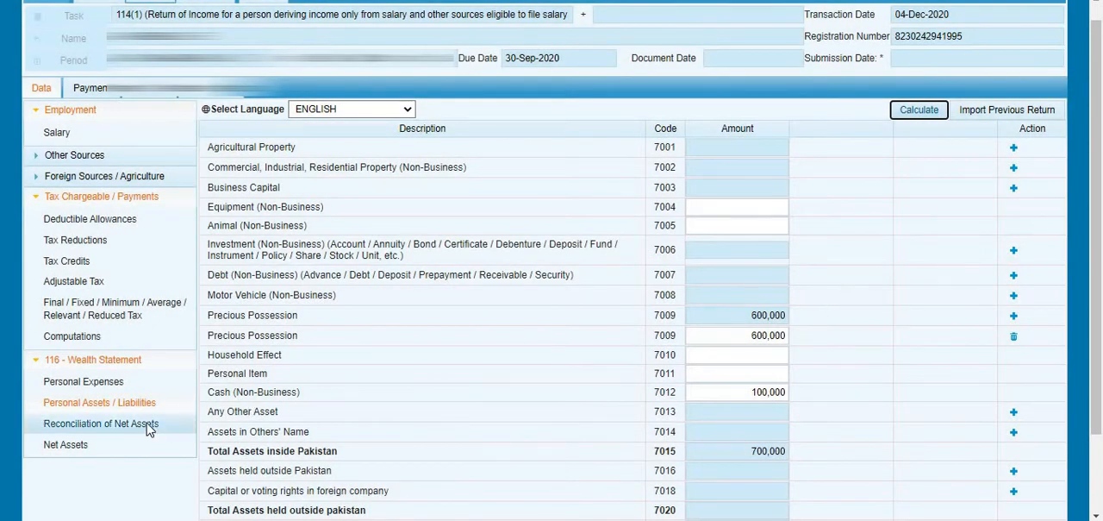
- Review the current and previous year net assets, the increase in assets and the Unreconciled Amount in Reconciliation of Net Assets
left_click(129, 423)
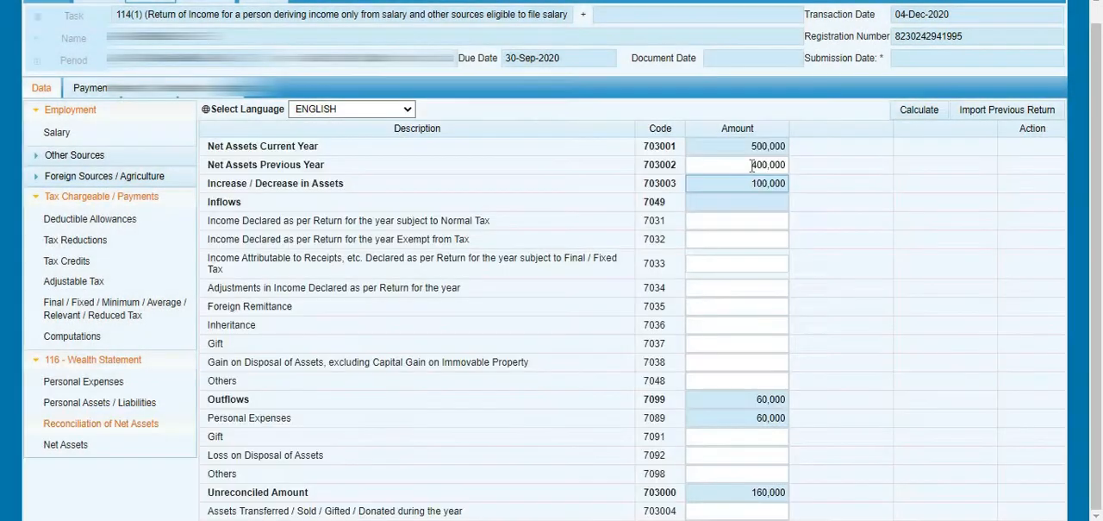
left_click(751, 147)
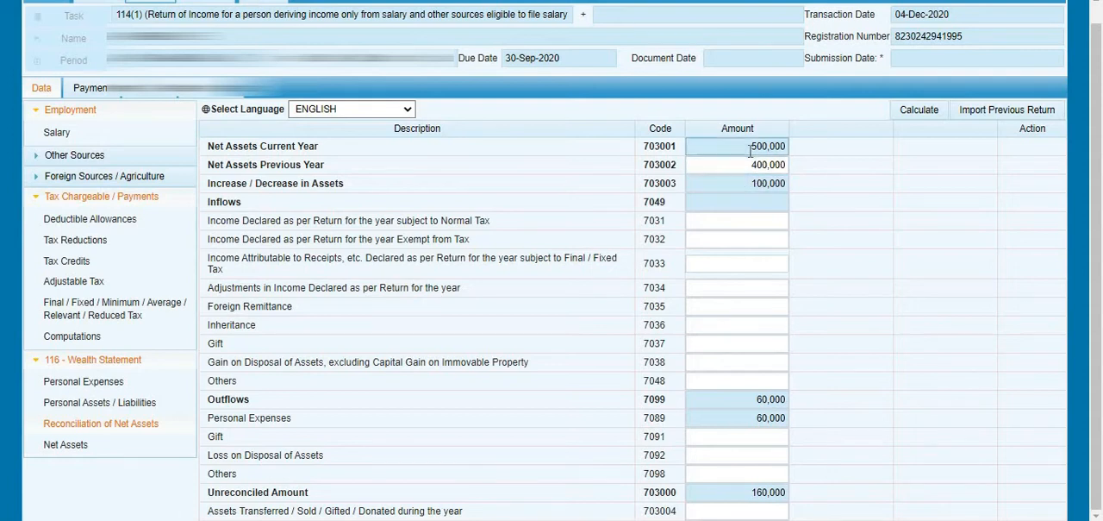
double_click(751, 146)
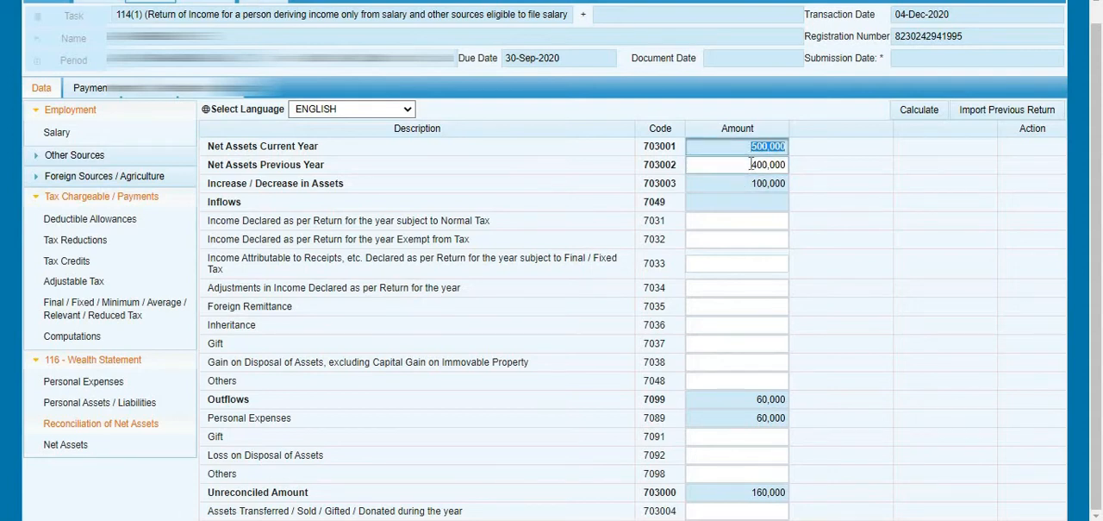
double_click(751, 164)
left_click(748, 183)
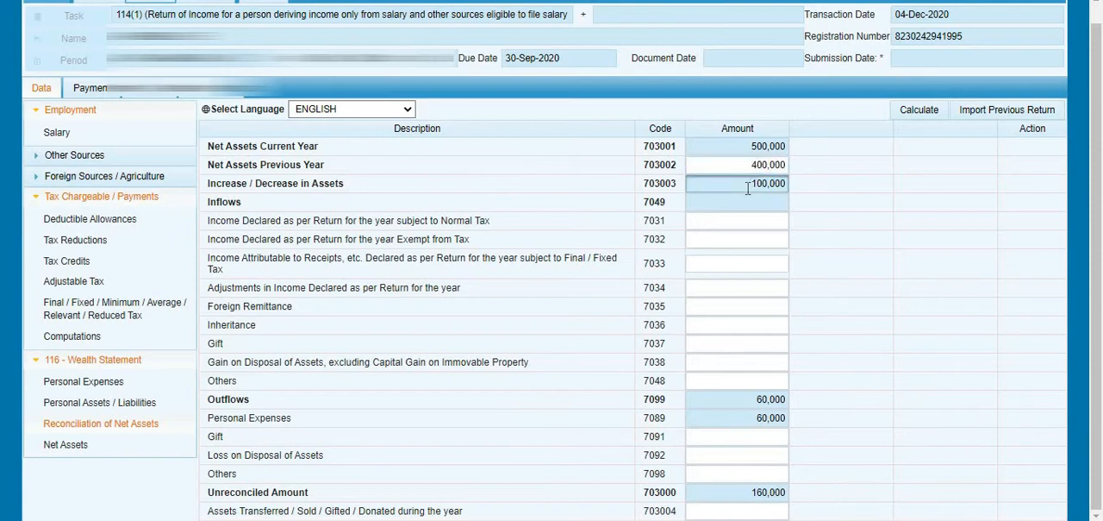
double_click(748, 184)
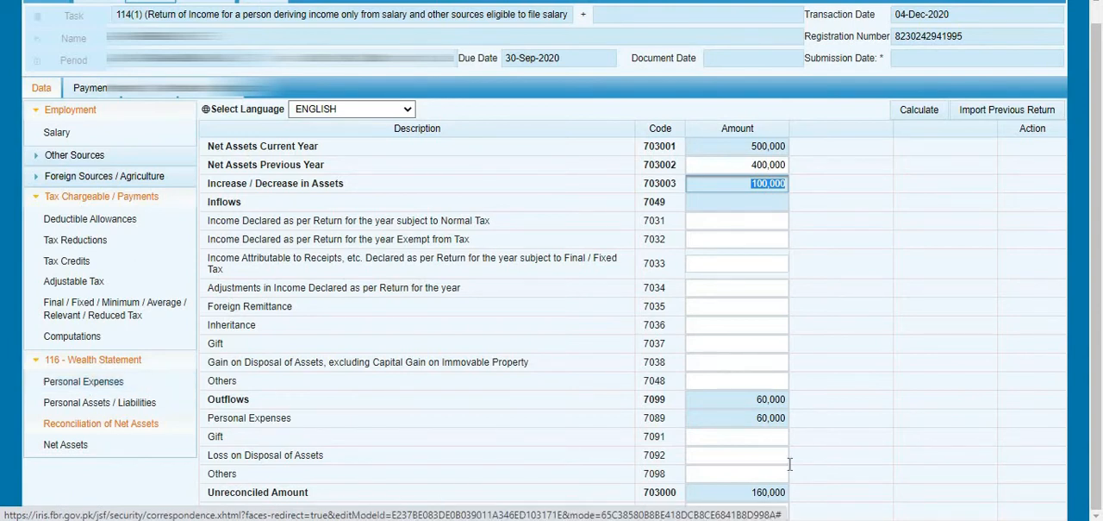
left_click(773, 491)
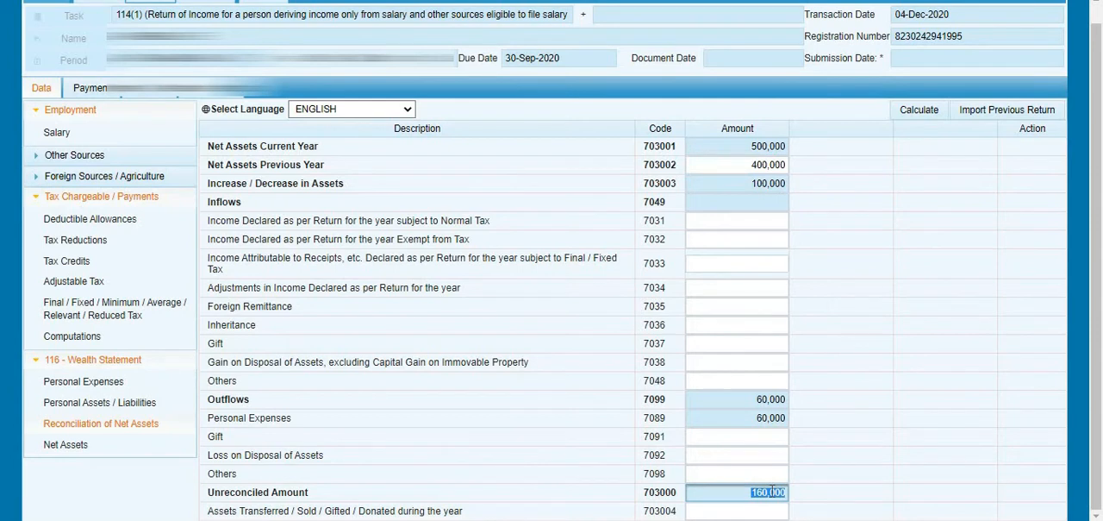
left_click(734, 491)
- Enter 1,294,500 as Income Declared as per Return for the year subject to Normal Tax (code 7031), recalculate and check the Unreconciled Amount
left_click(736, 217)
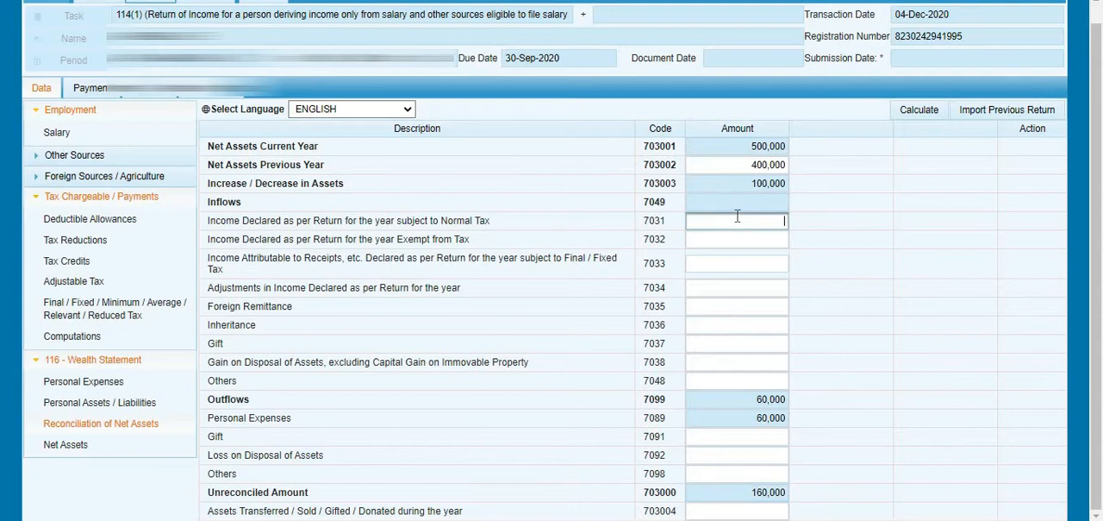
type("129")
type("458")
key("BackSpace")
type("00")
key("Tab")
left_click(910, 113)
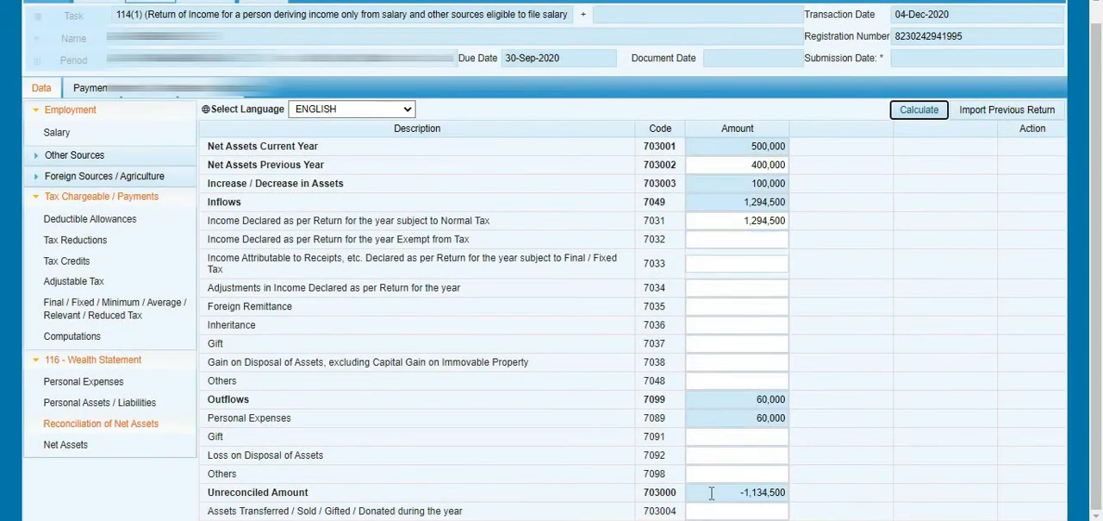
left_click(714, 491)
triple_click(725, 491)
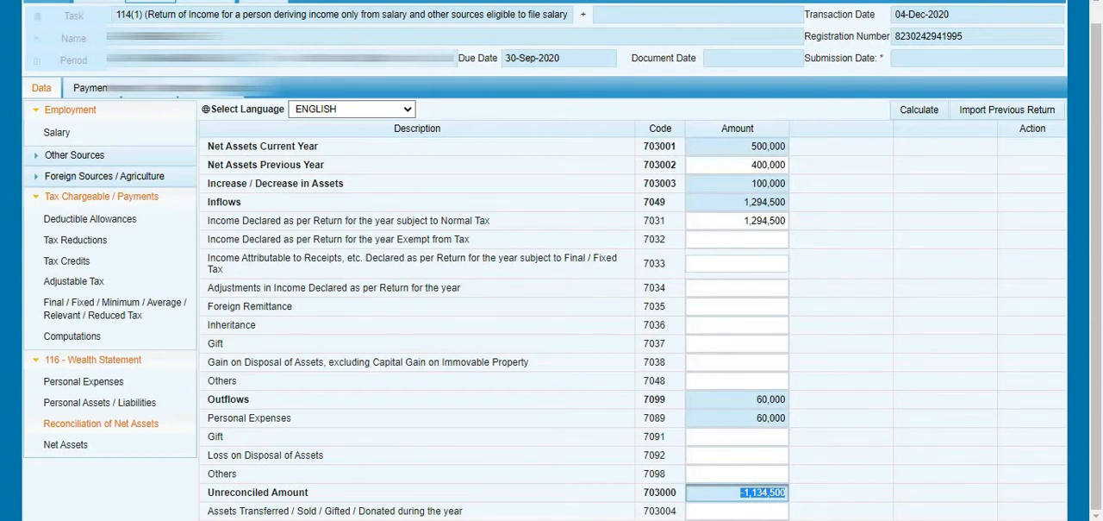
- Enter 120,000 for Rent (code 7051) in the wealth statement's Personal Expenses
left_click(113, 383)
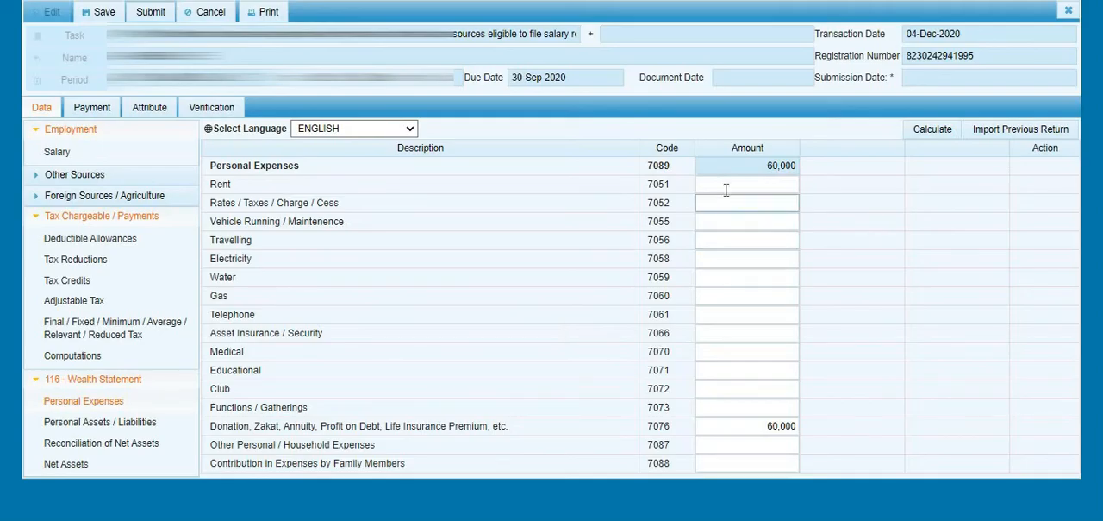
left_click(726, 185)
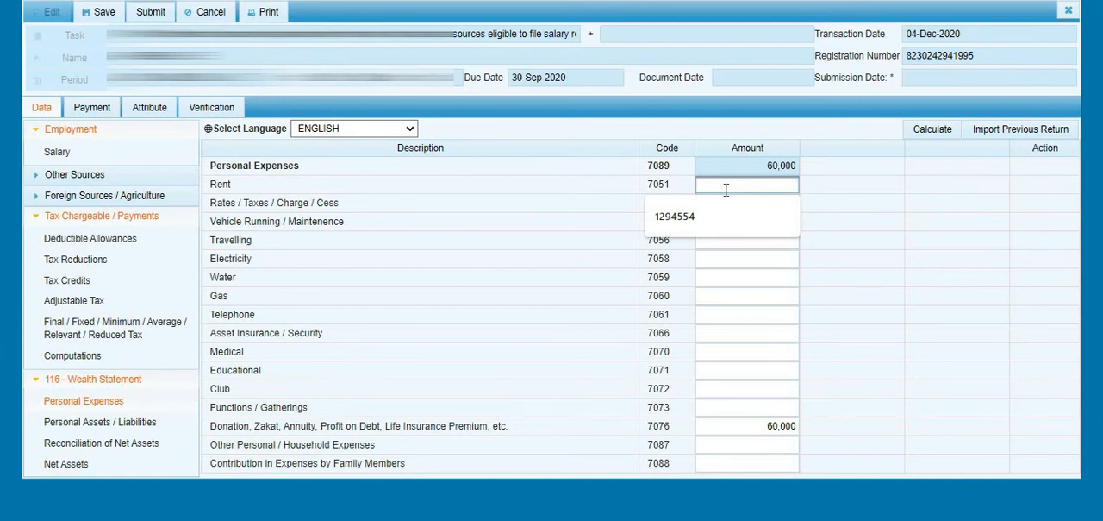
type("1200000")
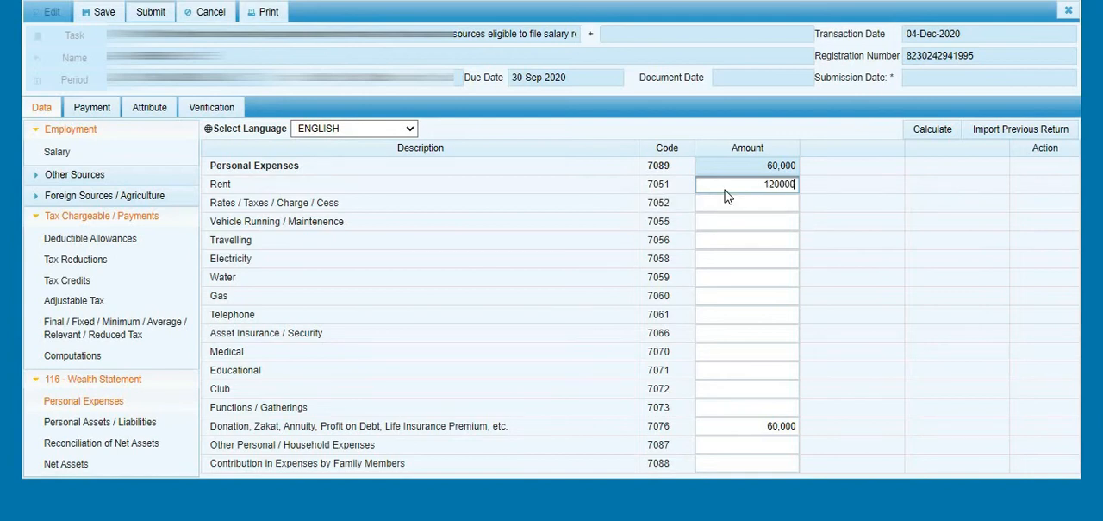
key("Tab")
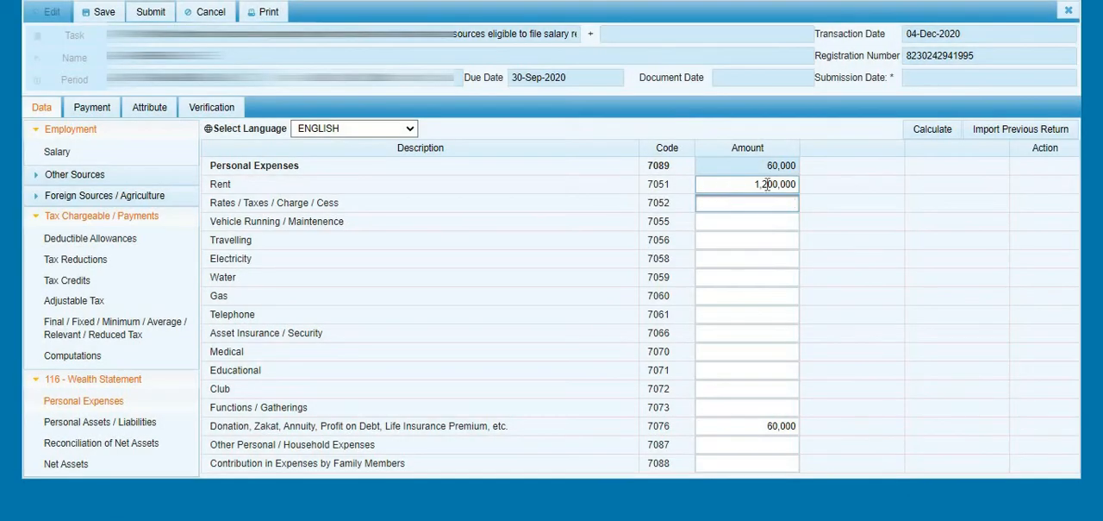
double_click(767, 185)
type("1200000")
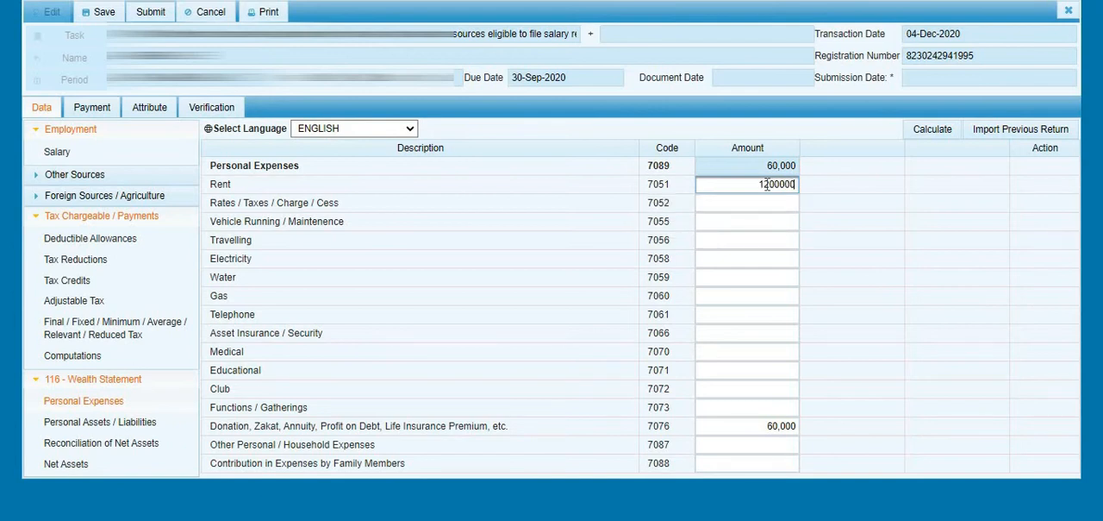
key("BackSpace")
left_click(776, 207)
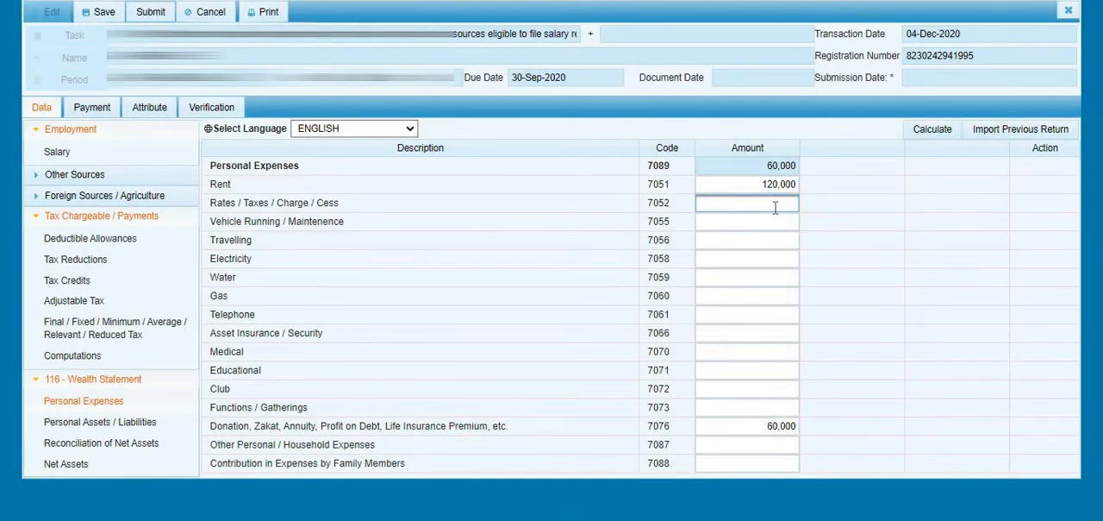
- Enter 150,000 for Vehicle Running / Maintenance (code 7055) and 50,000 for Travelling (code 7056)
key("Tab")
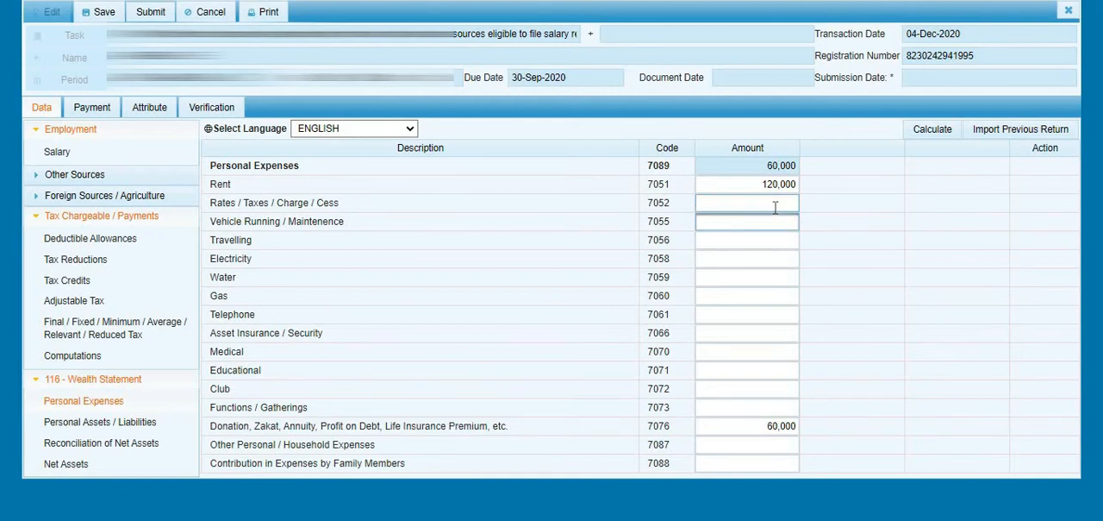
type("150000")
key("Tab")
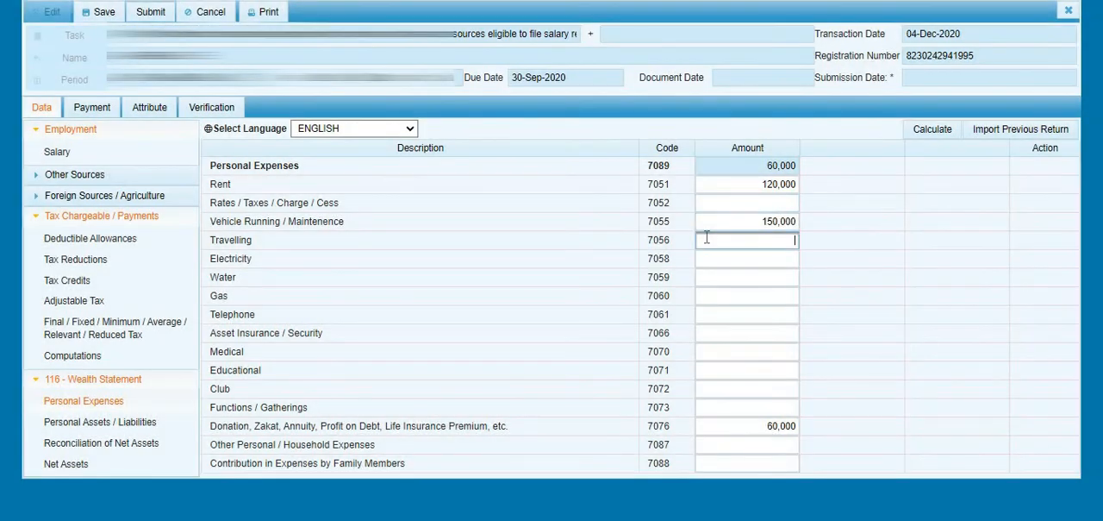
type("50000")
key("Tab")
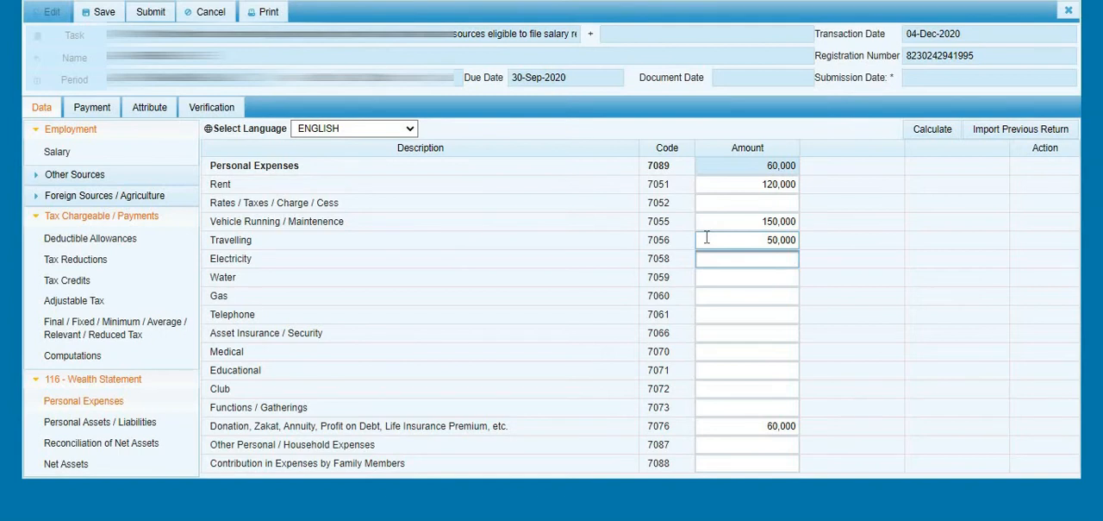
- Enter the utility expenses: Electricity 60,000, Water 30,000, Gas 60,000 and Telephone 50,000
type("60000")
key("Tab")
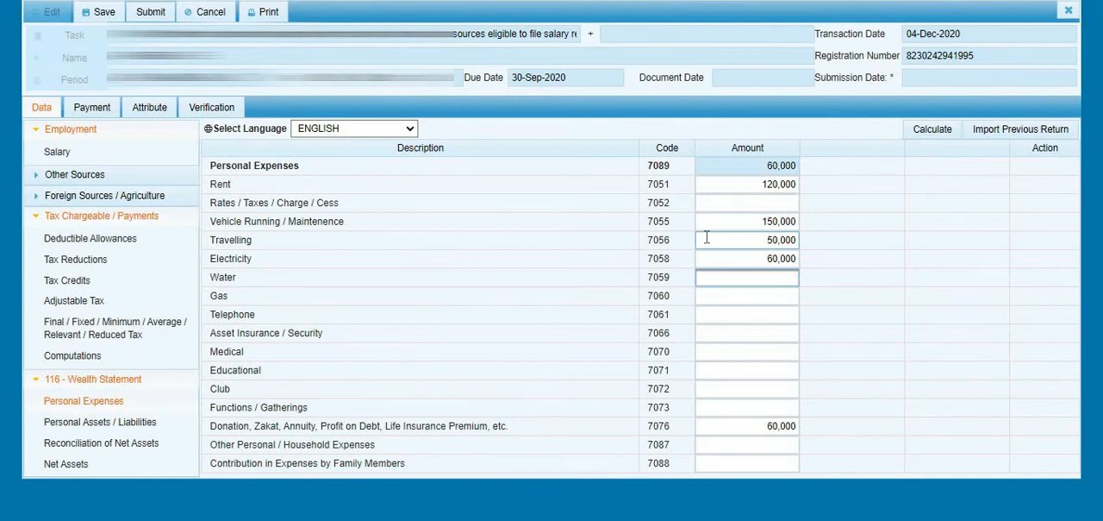
type("30000")
key("Tab")
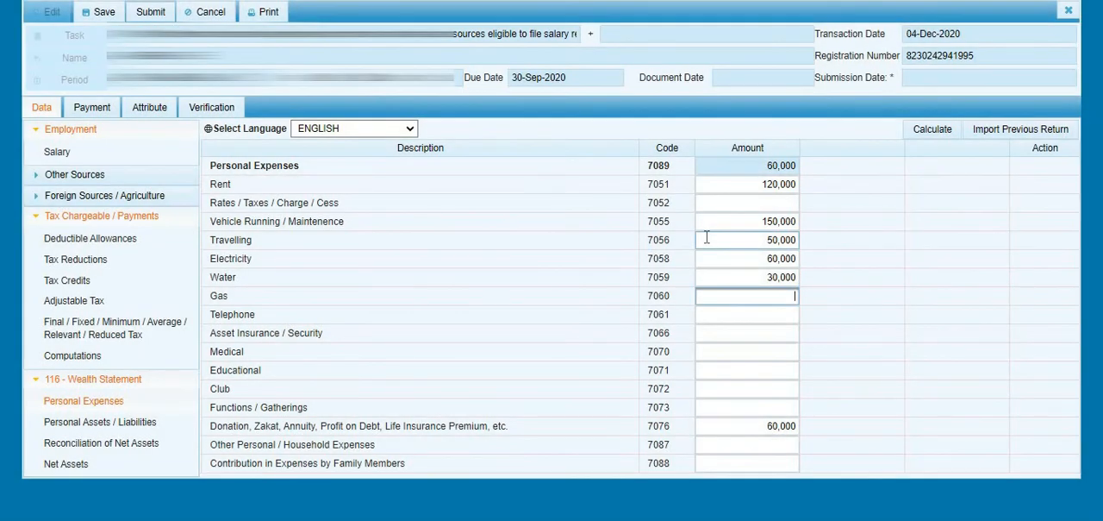
type("60000")
key("Tab")
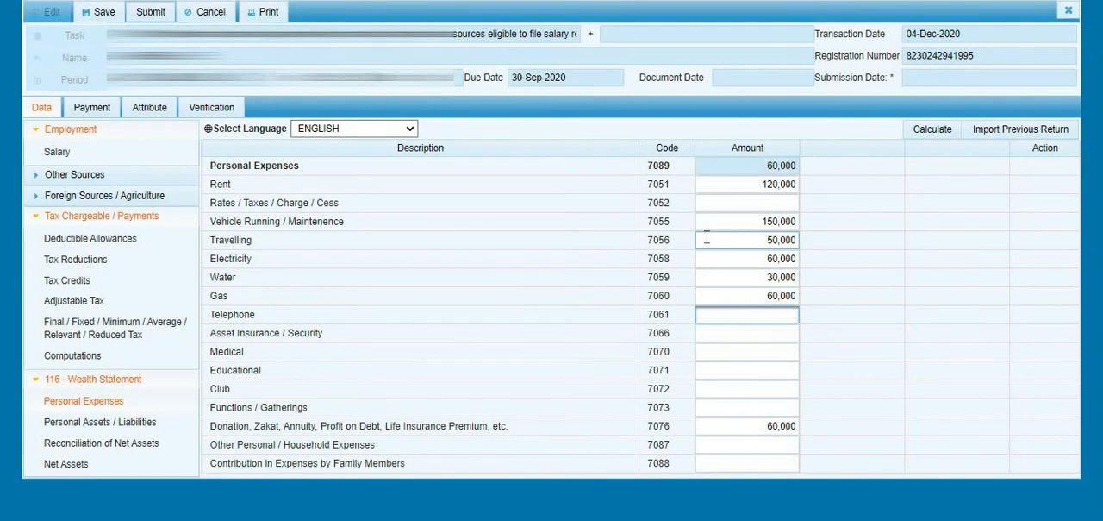
type("50000")
key("Tab")
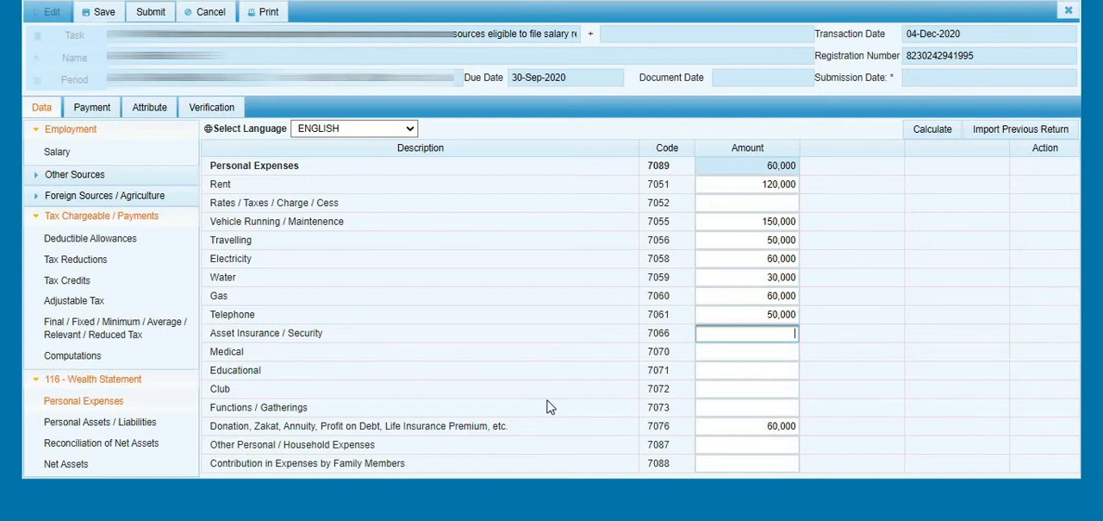
- Enter 120,000 for Medical, 200,000 for Educational and 200,000 for Functions / Gatherings, leaving Club empty
left_click(725, 351)
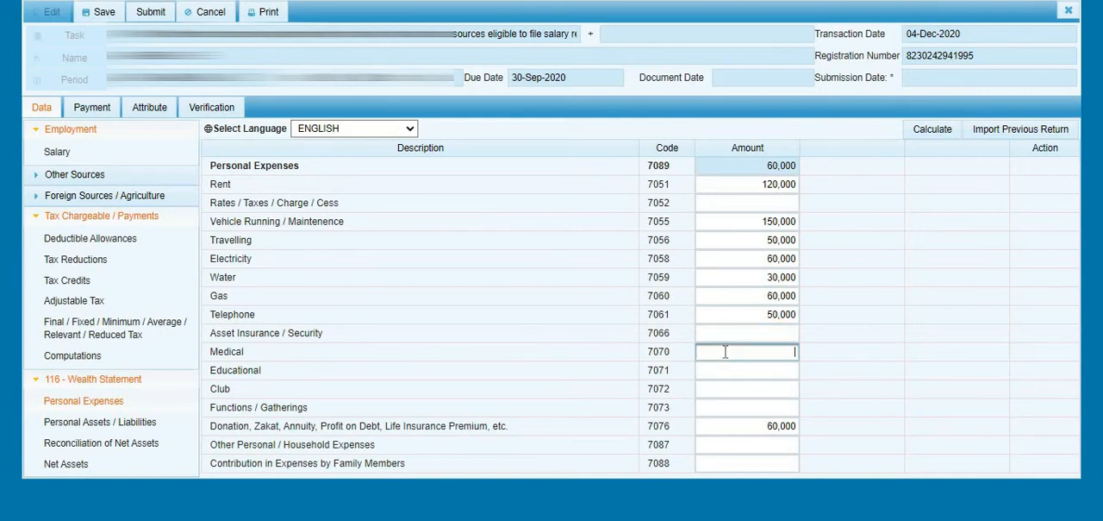
type("120,000")
key("Tab")
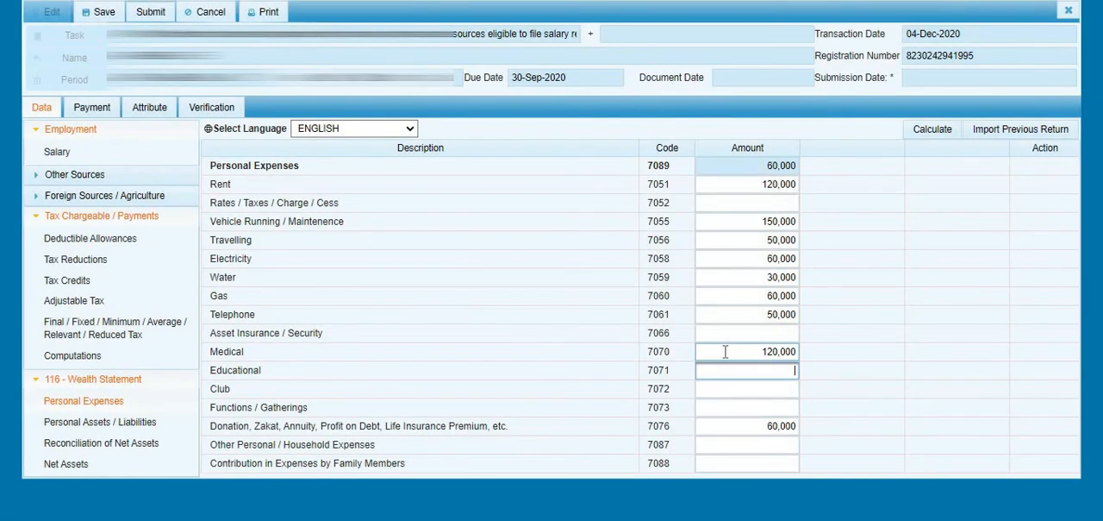
type("200000")
key("Tab")
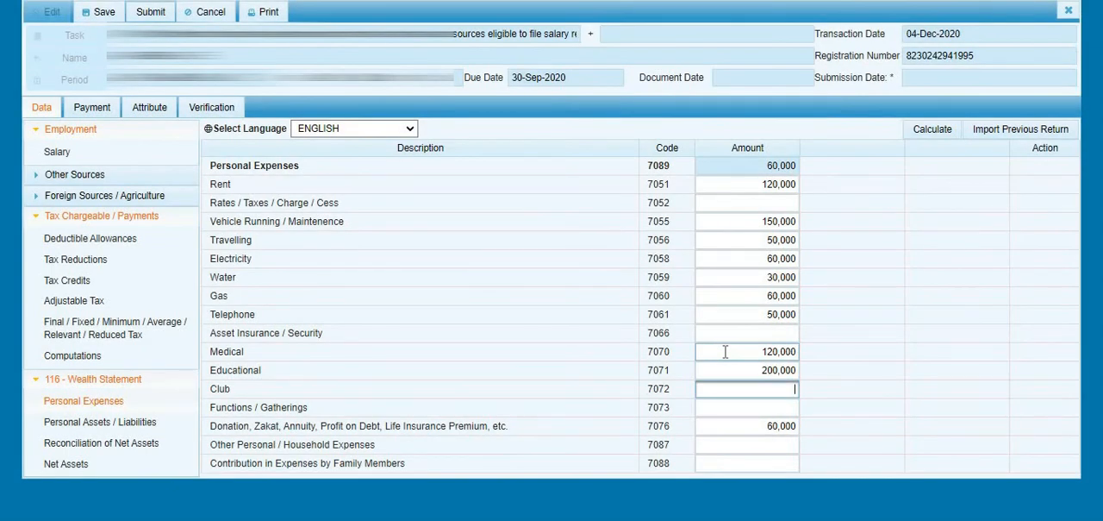
key("Tab")
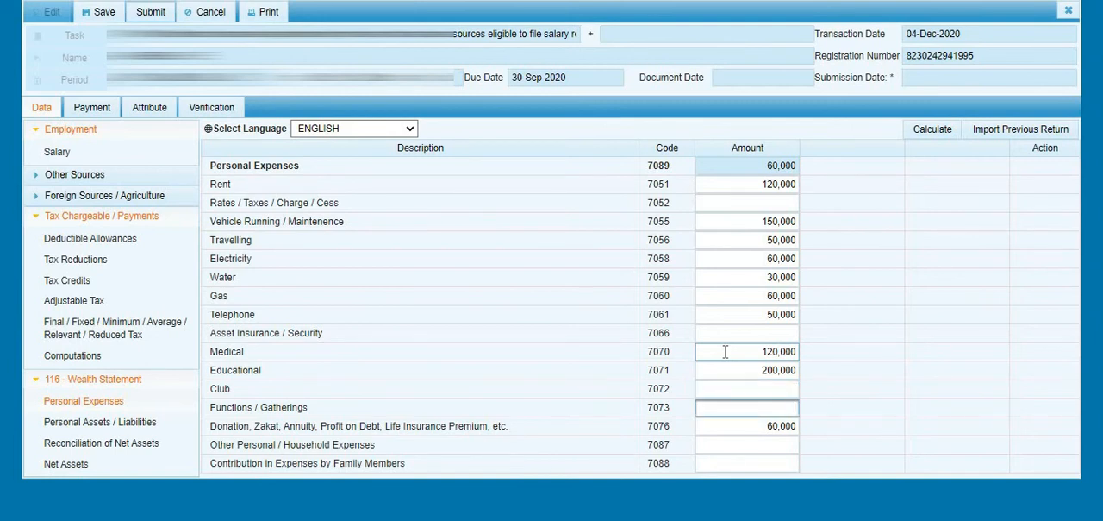
type("200,000")
key("Tab")
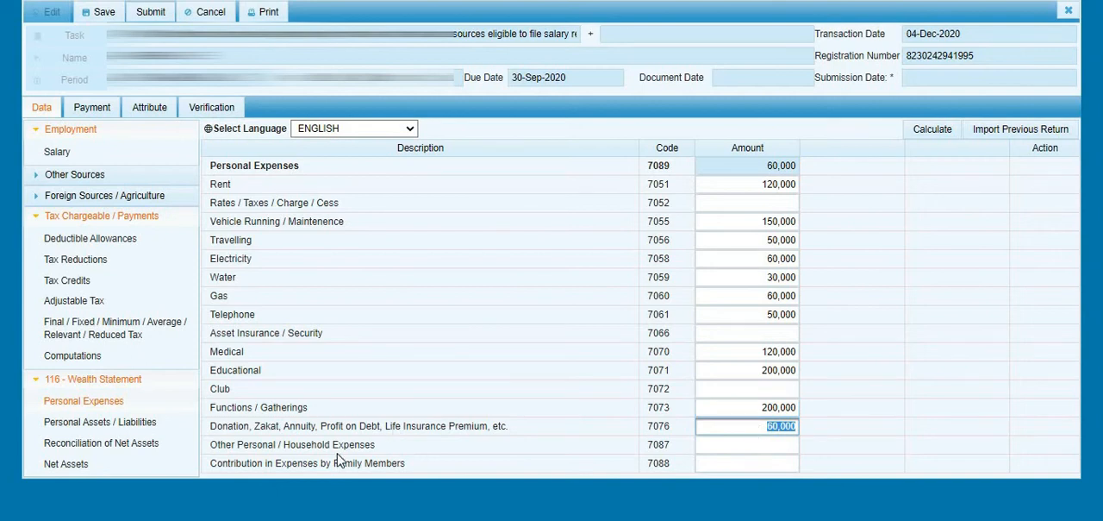
- Recalculate the return and check the Personal Expenses total (code 7089)
left_click(642, 496)
left_click(741, 442)
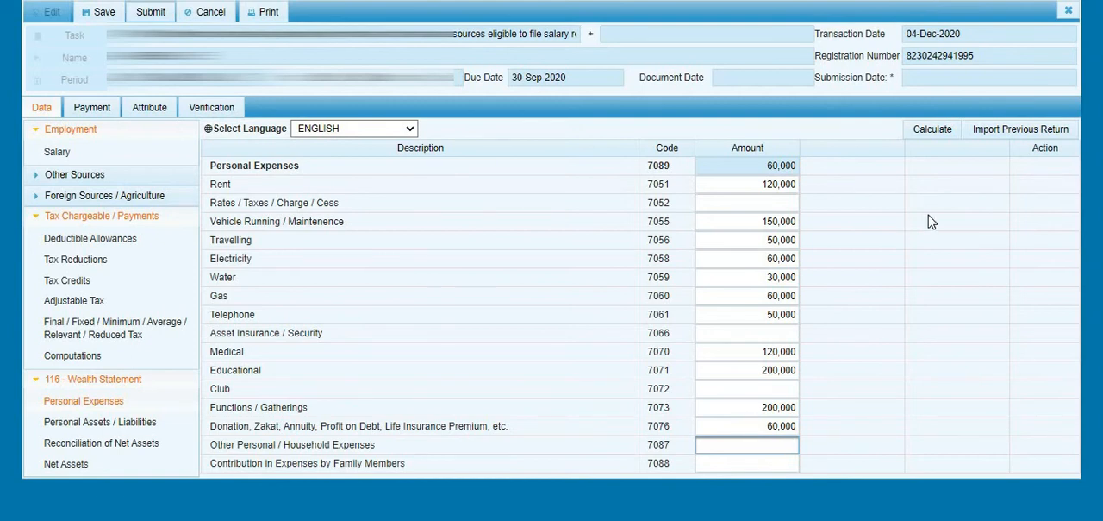
left_click(926, 141)
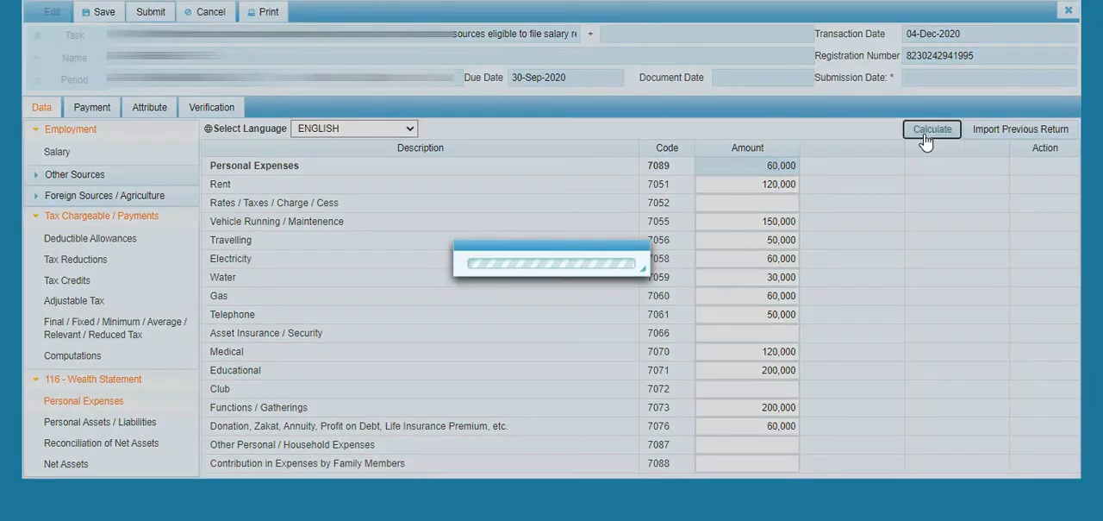
left_click_drag(757, 164, 806, 173)
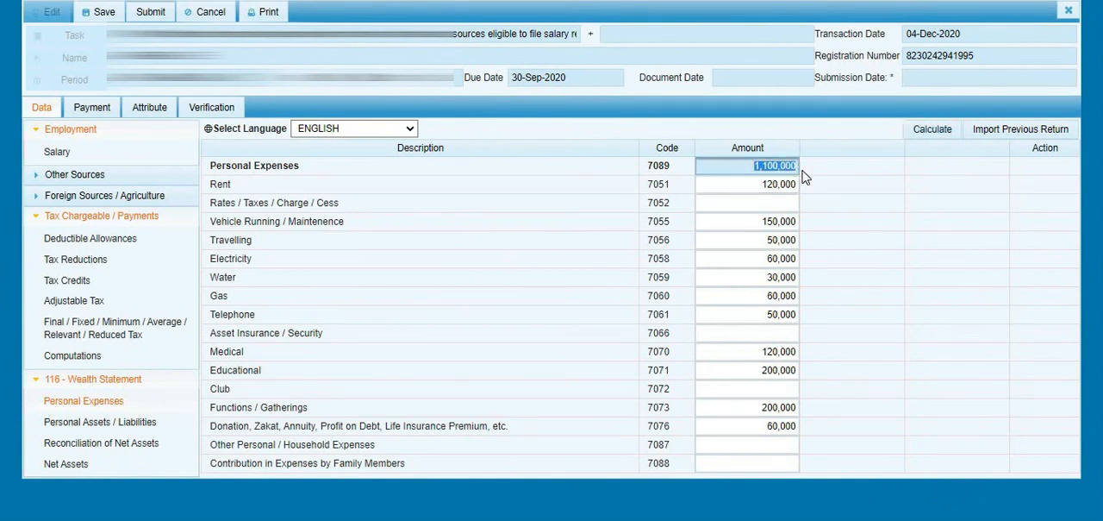
- Check the Unreconciled Amount (code 703000) in Reconciliation of Net Assets
left_click(127, 444)
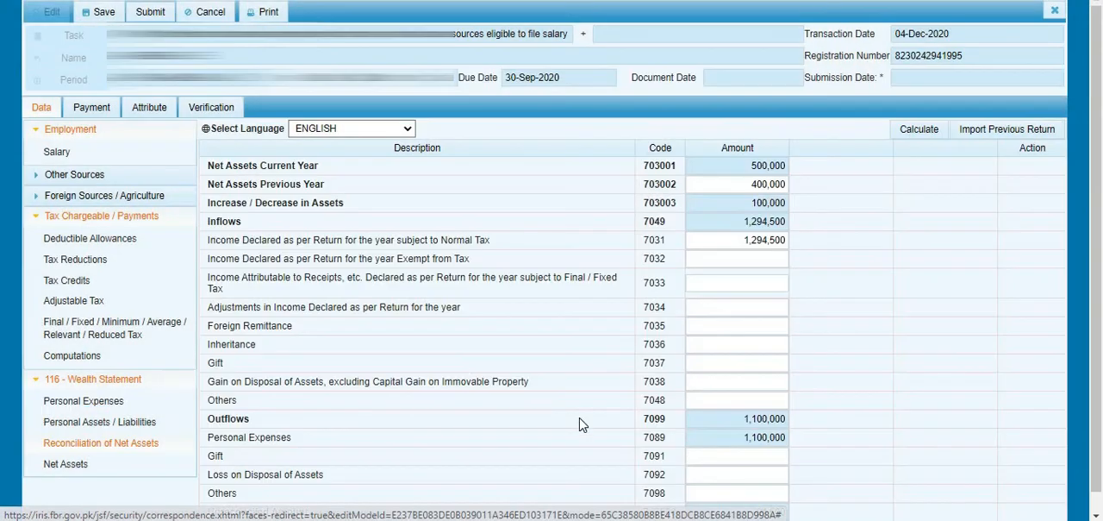
scroll(579, 448, "down", 1)
left_click(758, 492)
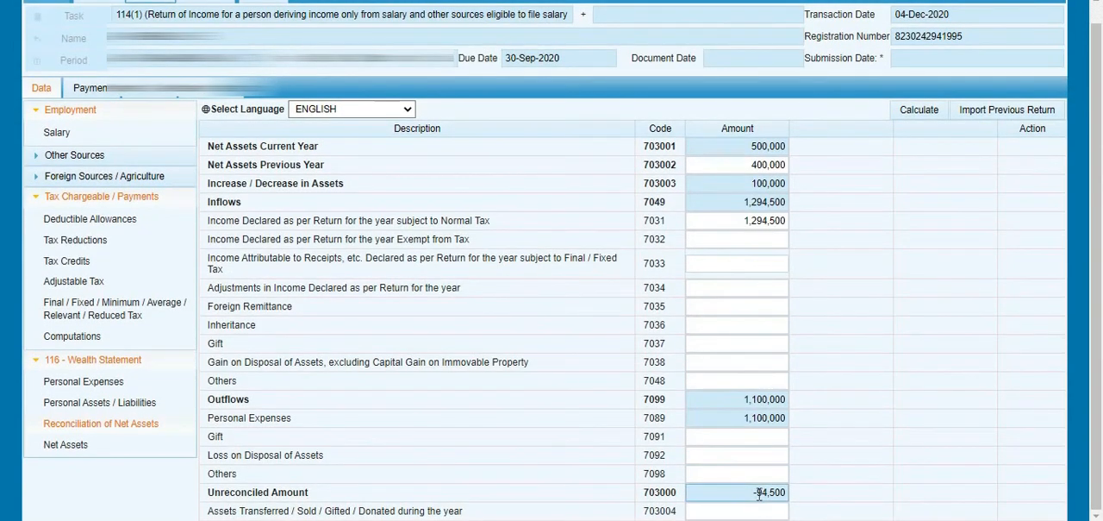
double_click(759, 493)
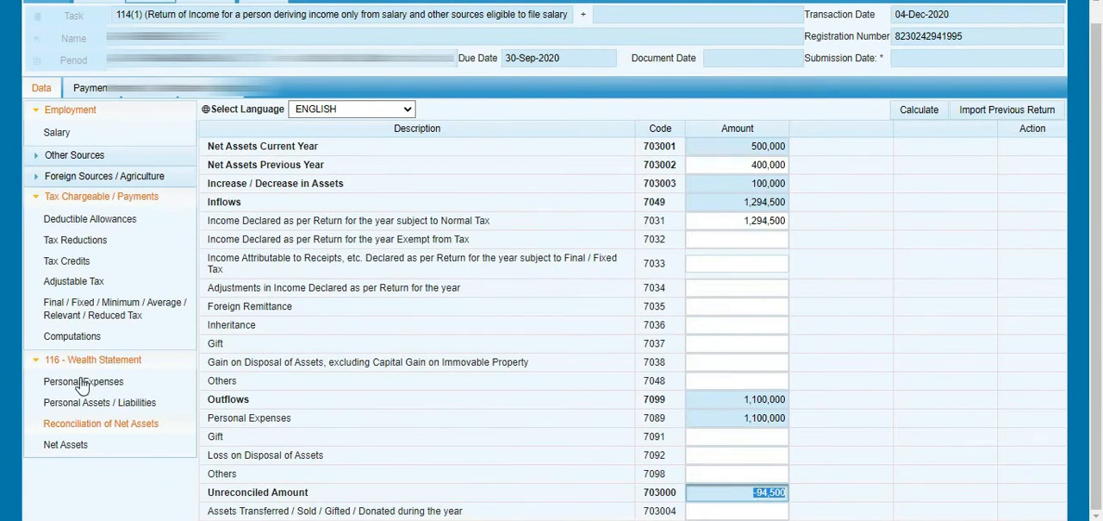
- Set Other Personal / Household Expenses (code 7087) to 94,500 in Personal Expenses
left_click(83, 381)
left_click(716, 446)
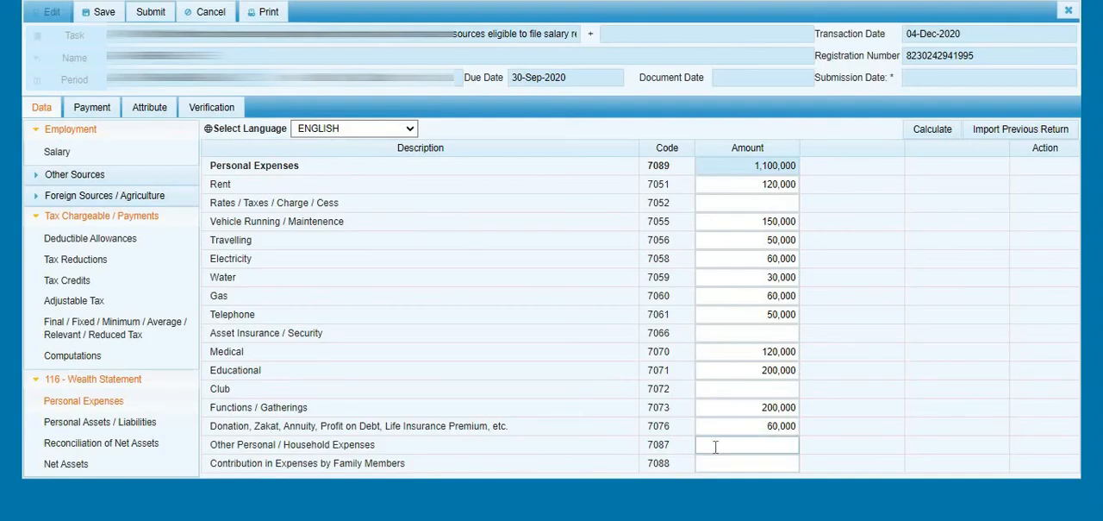
type("9")
type("45,000")
key("Tab")
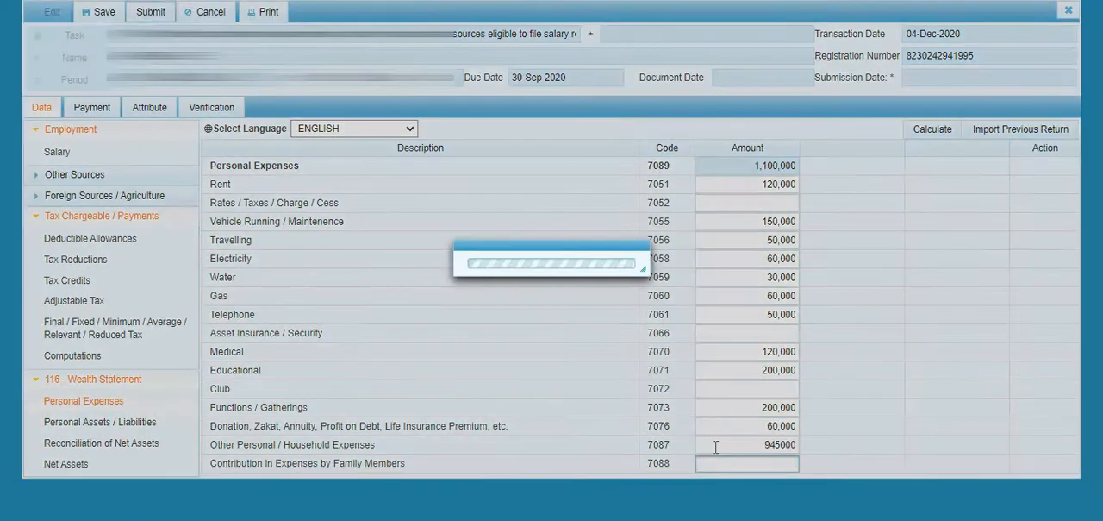
double_click(786, 445)
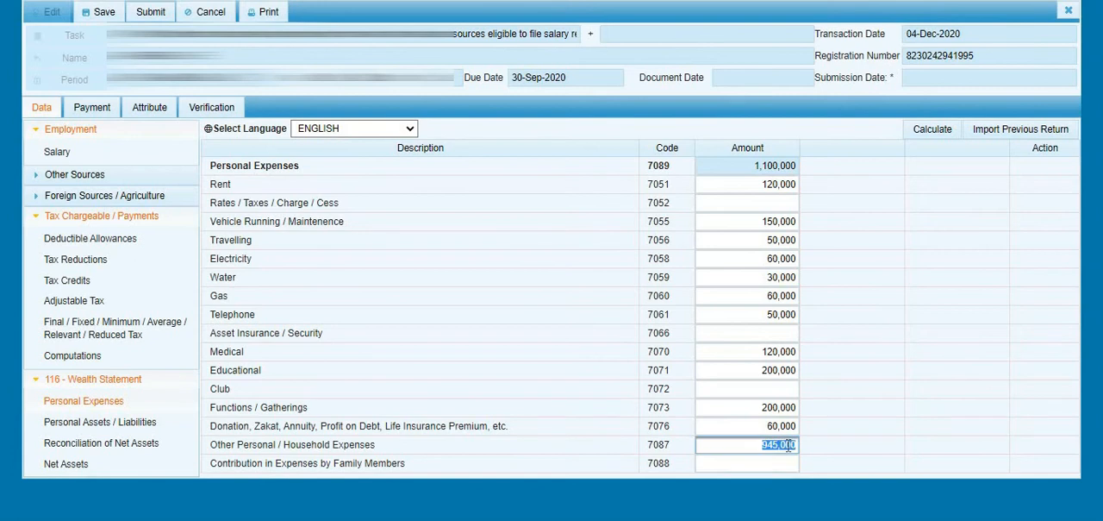
key("BackSpace")
type("94500")
key("Tab")
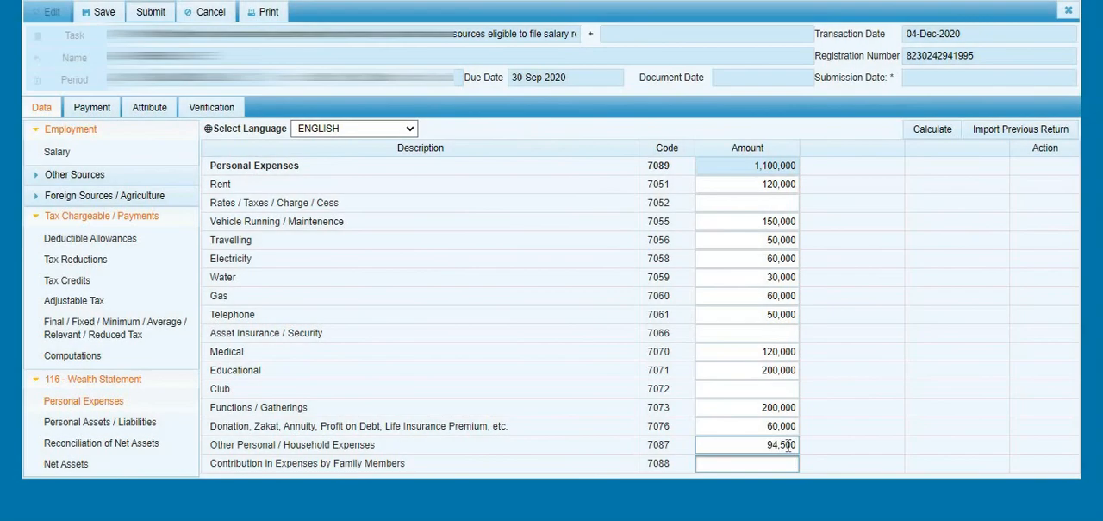
- Recalculate the return and check the Personal Expenses total and the Unreconciled Amount (code 703000) in Reconciliation of Net Assets
left_click(927, 135)
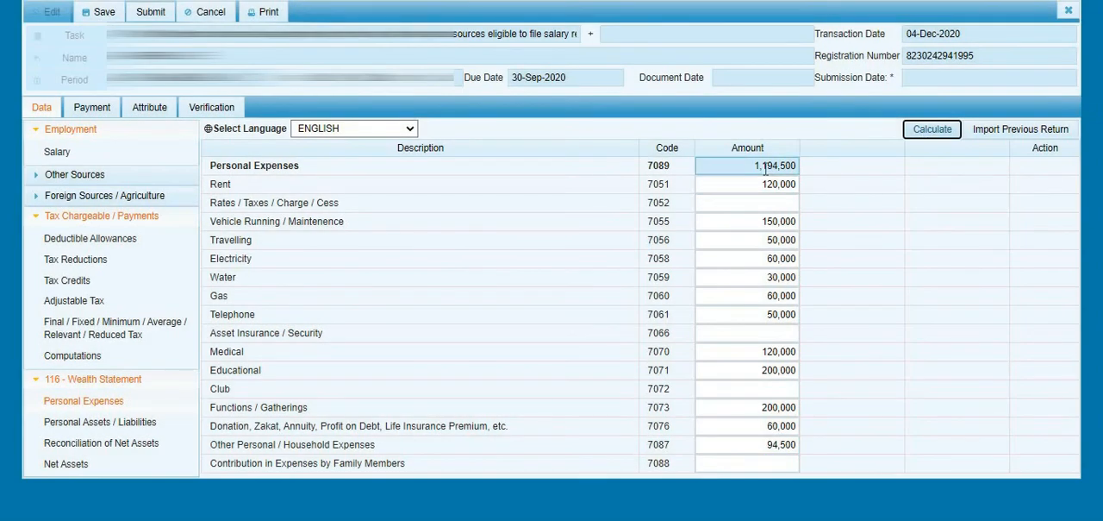
left_click(765, 170)
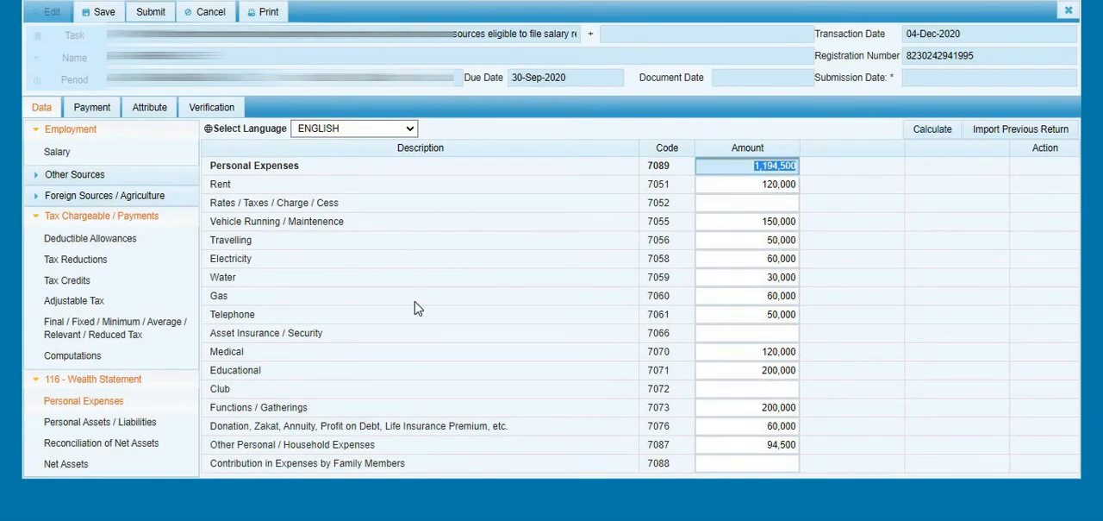
left_click(157, 443)
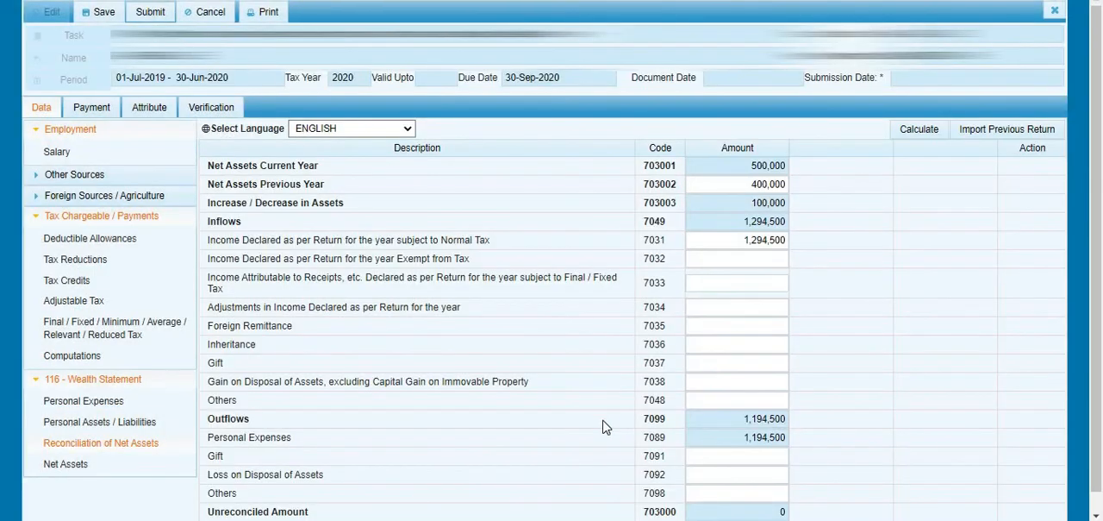
scroll(604, 420, "down", 1)
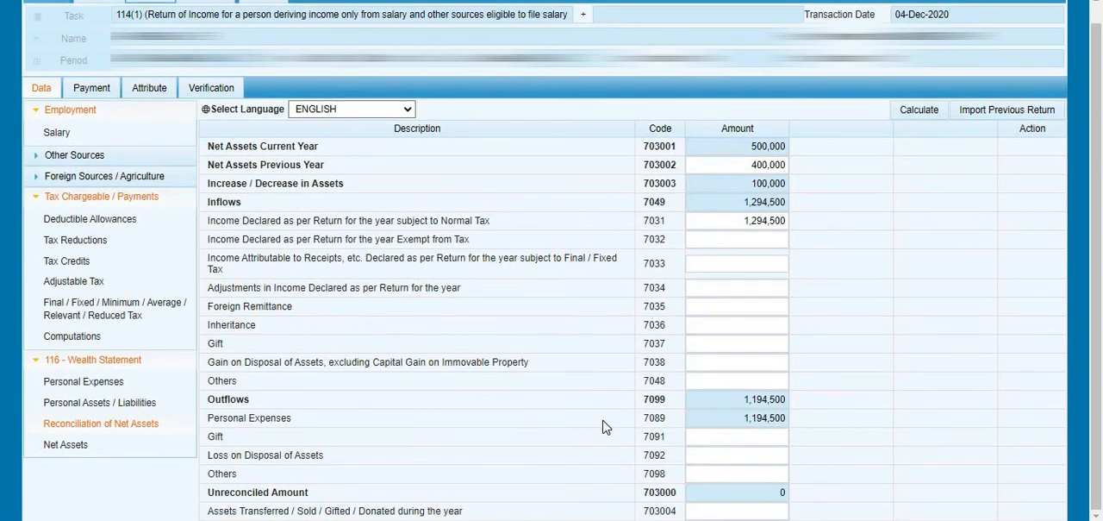
left_click(777, 477)
left_click(776, 491)
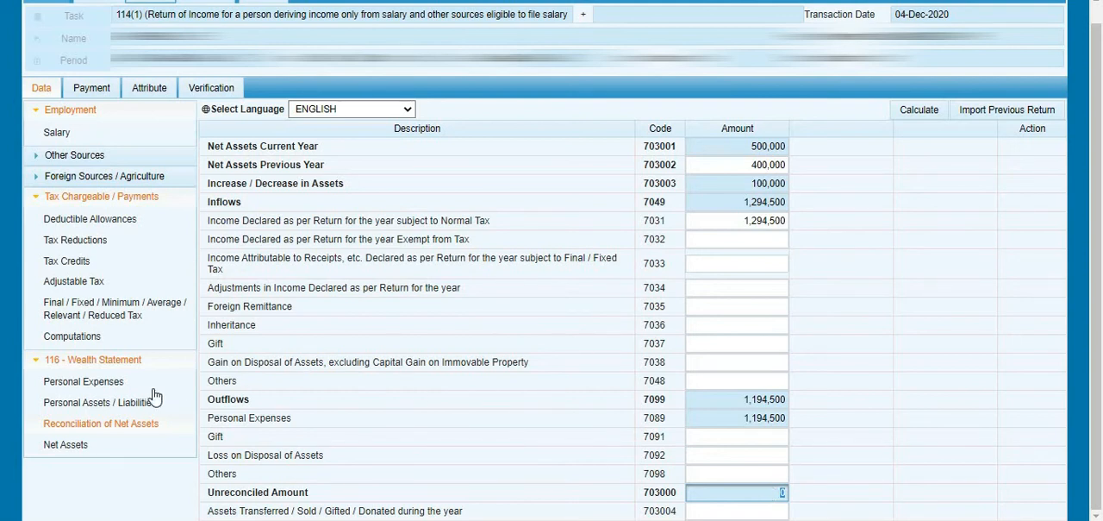
- Review the Personal Assets / Liabilities entries and recheck the Unreconciled Amount in Reconciliation of Net Assets
left_click(131, 406)
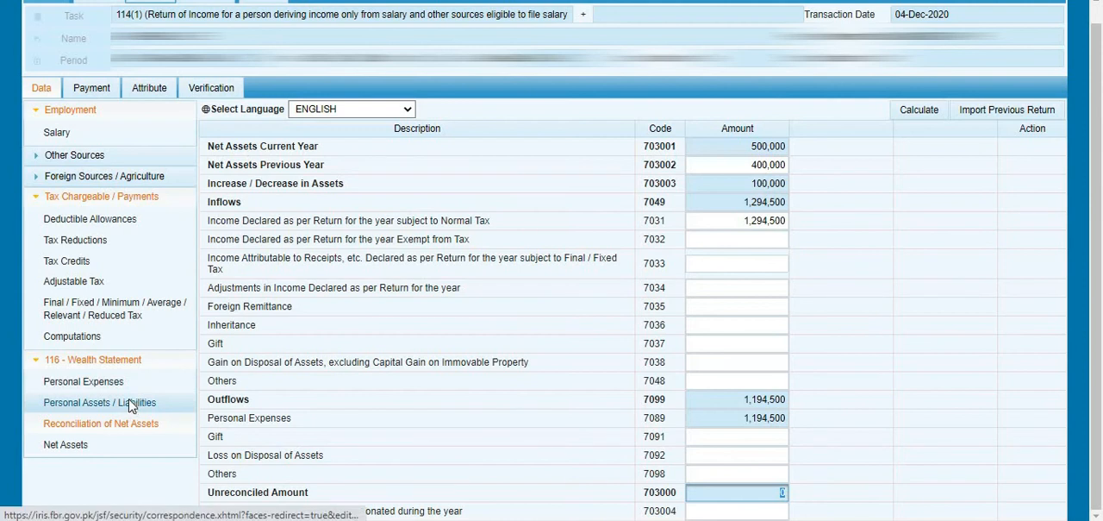
scroll(503, 398, "down", 2)
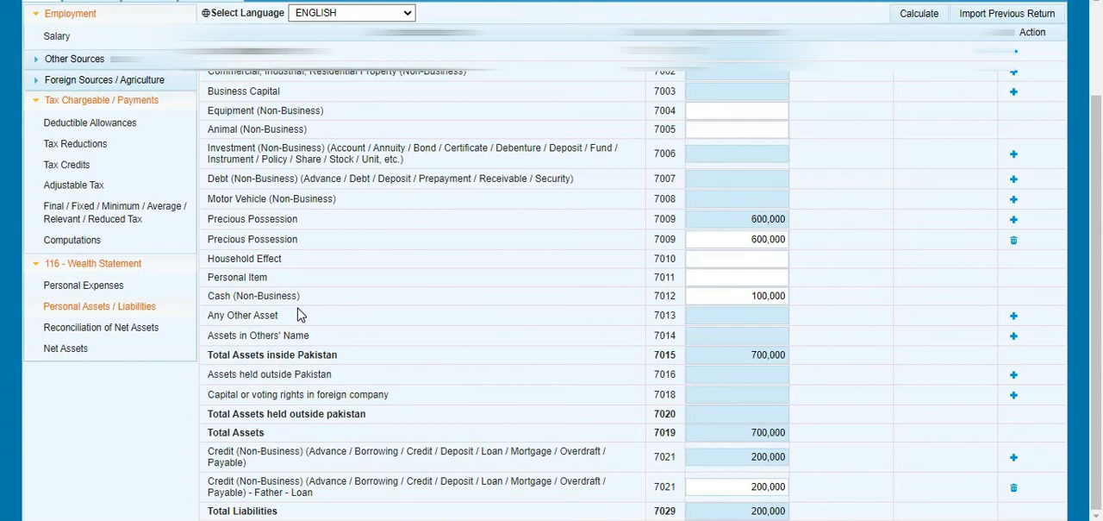
left_click(139, 329)
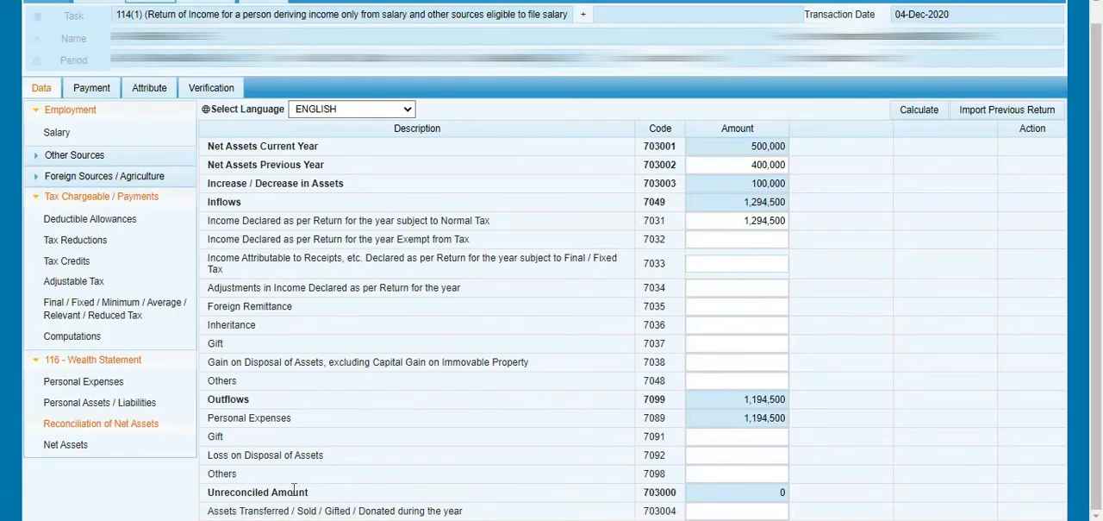
double_click(293, 488)
left_click(714, 492)
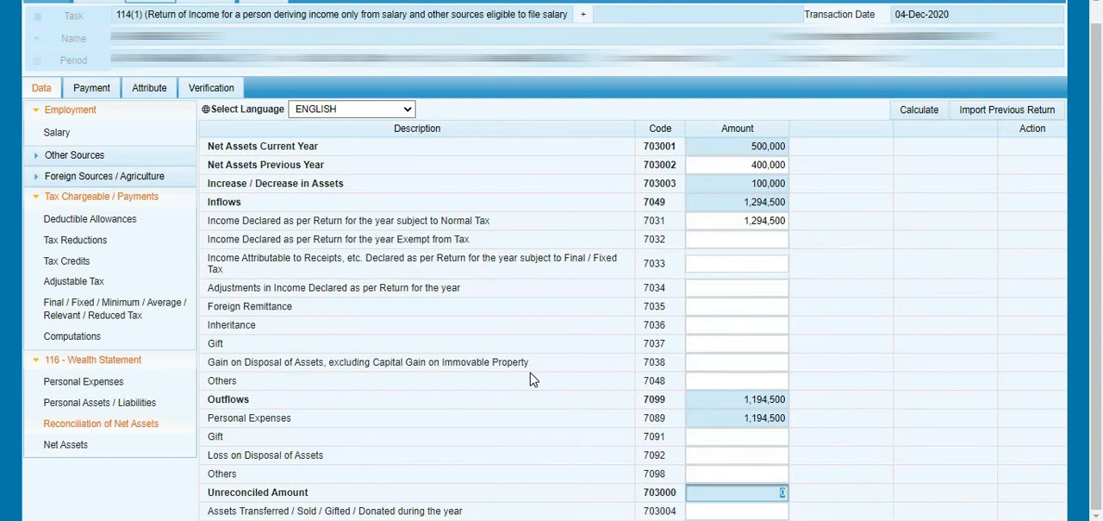
left_click(535, 430)
scroll(534, 429, "up", 1)
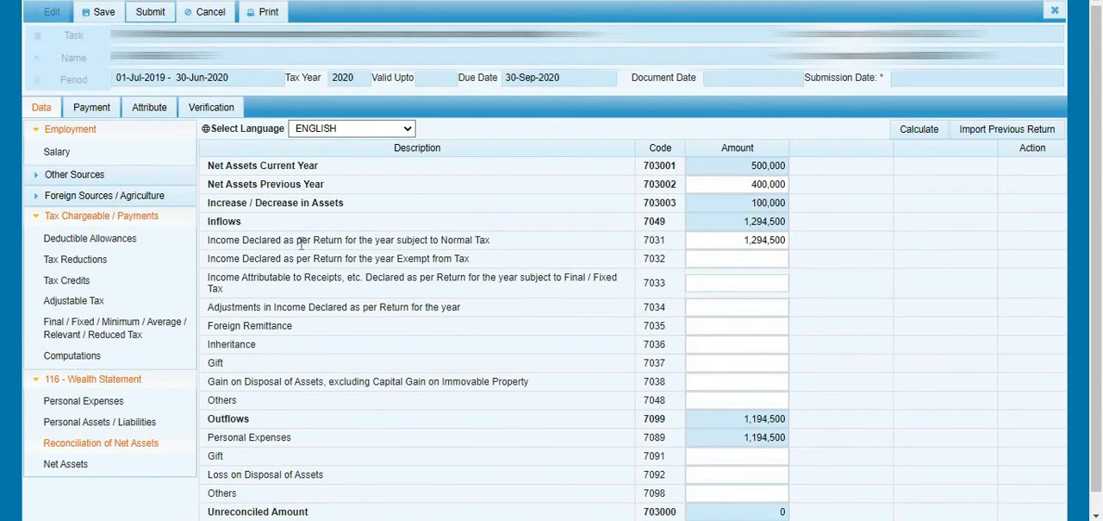
- Examine the return's verification declaration, its PIN verification field and the submission option
left_click(226, 107)
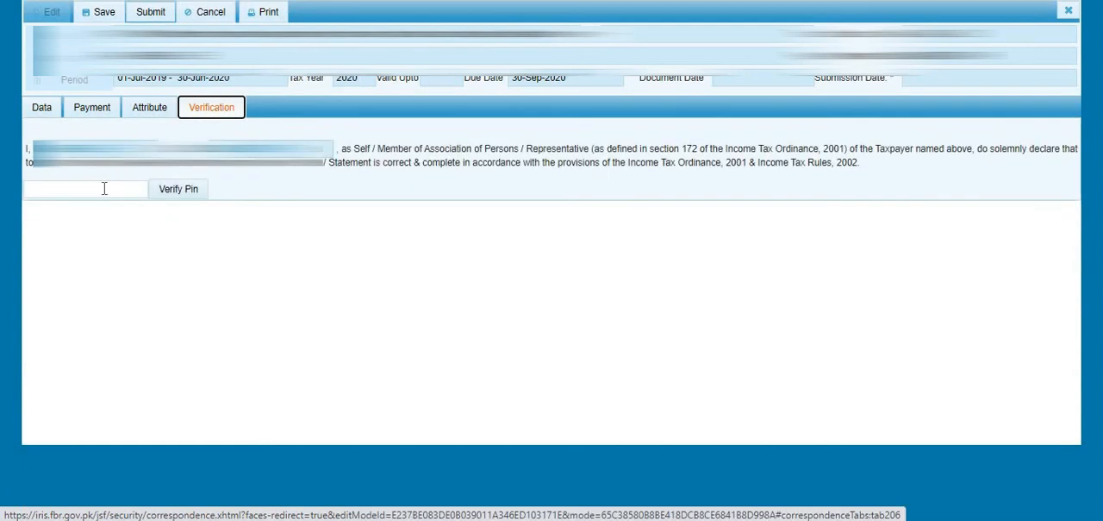
left_click(104, 188)
left_click(105, 192)
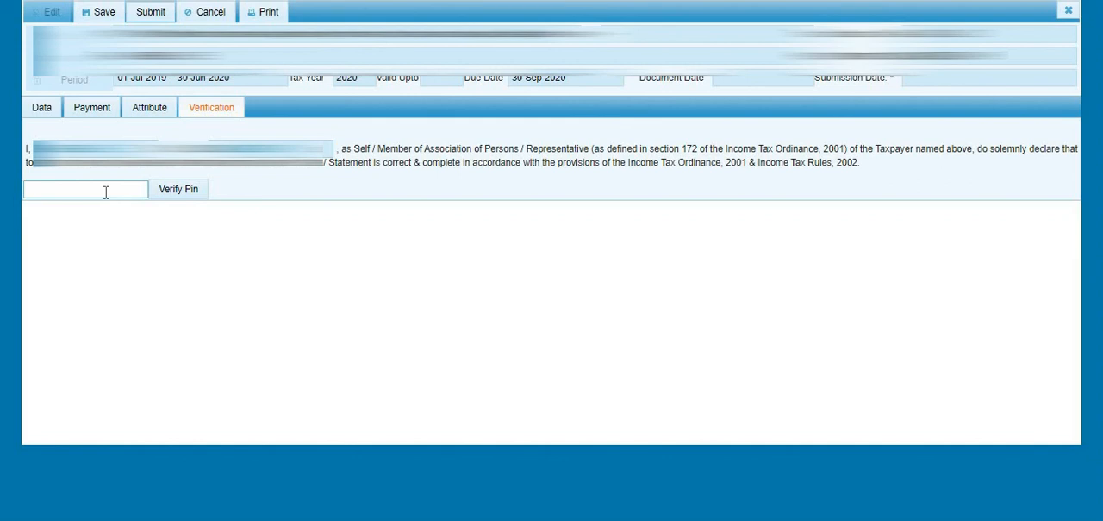
left_click(105, 192)
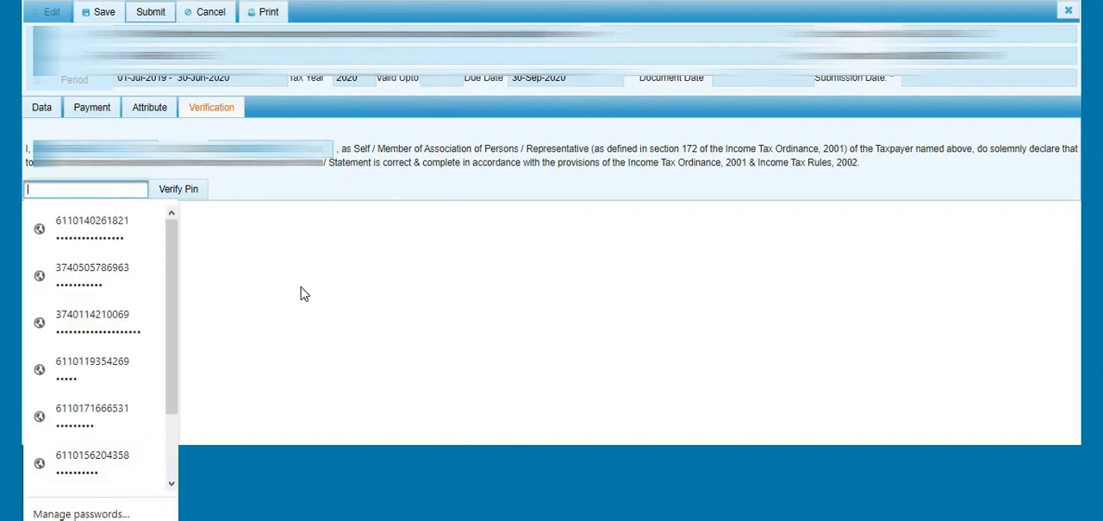
left_click(122, 189)
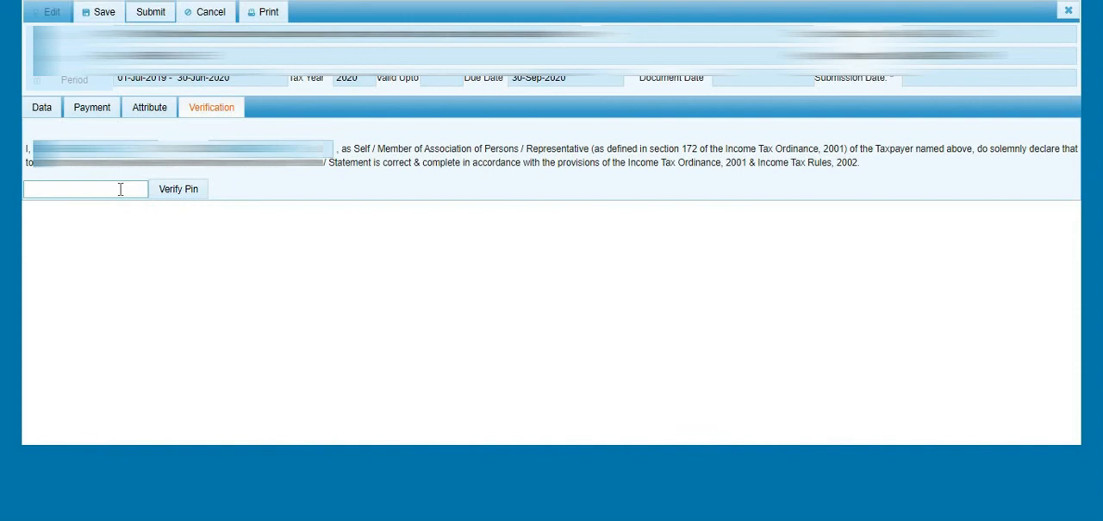
left_click(168, 195)
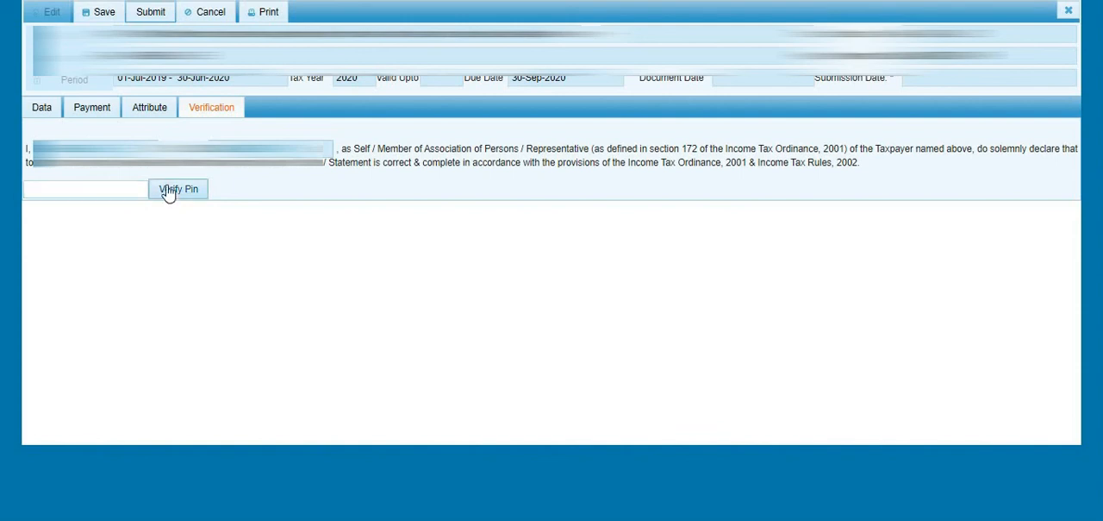
left_click(151, 19)
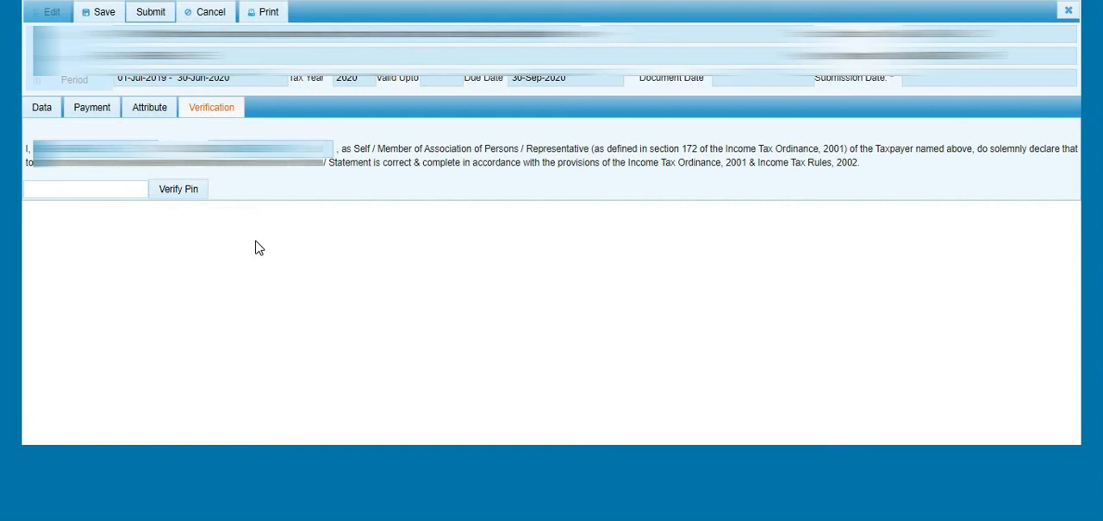
- Go back to the return's Salary data, save the return and close it
left_click(43, 107)
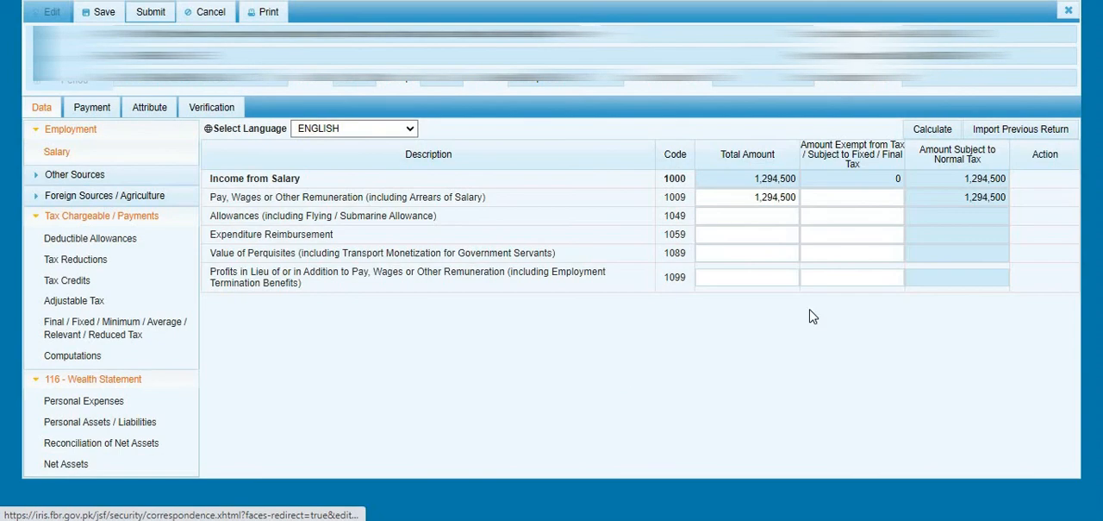
left_click(789, 197)
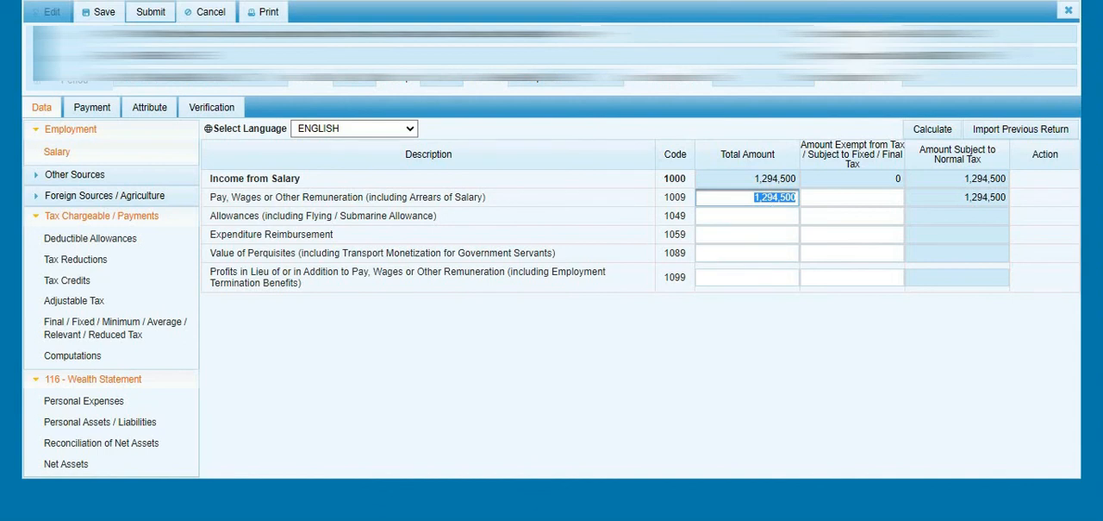
left_click(1068, 10)
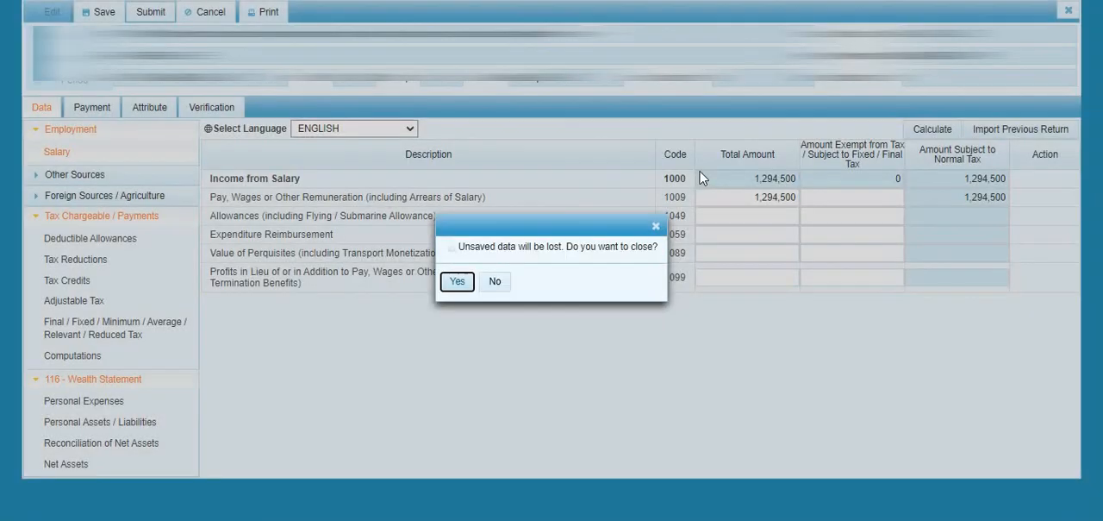
left_click(495, 281)
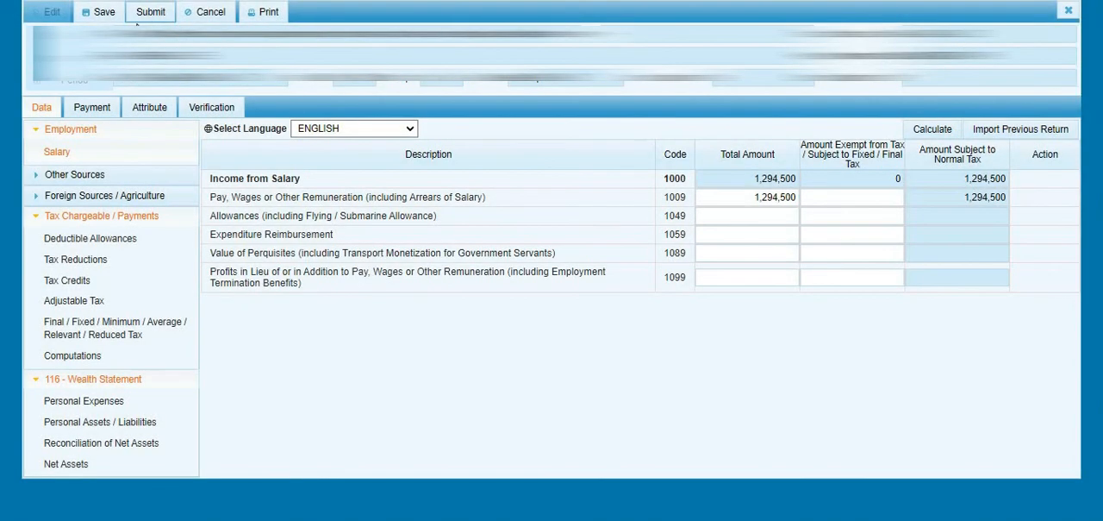
left_click(107, 13)
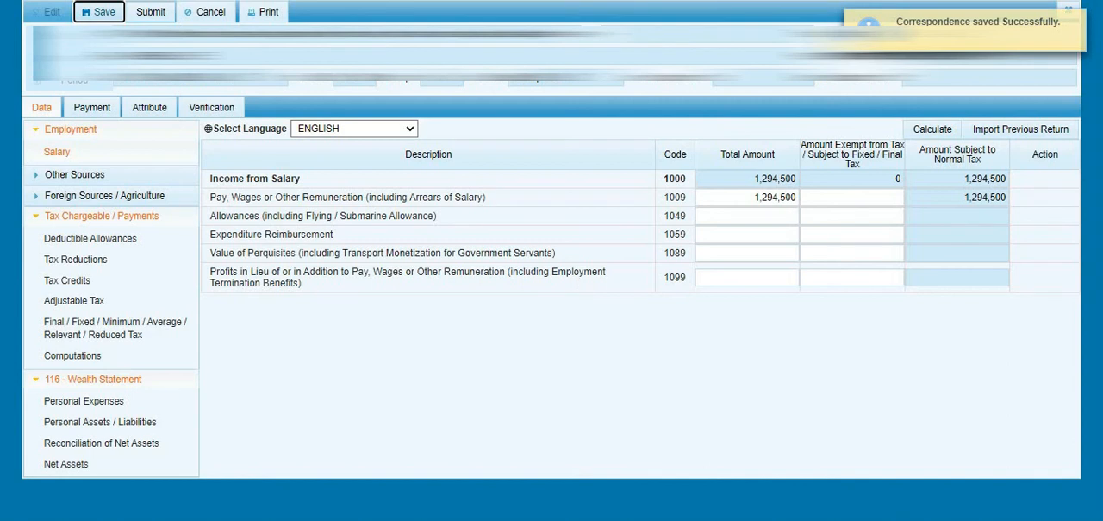
left_click(1069, 10)
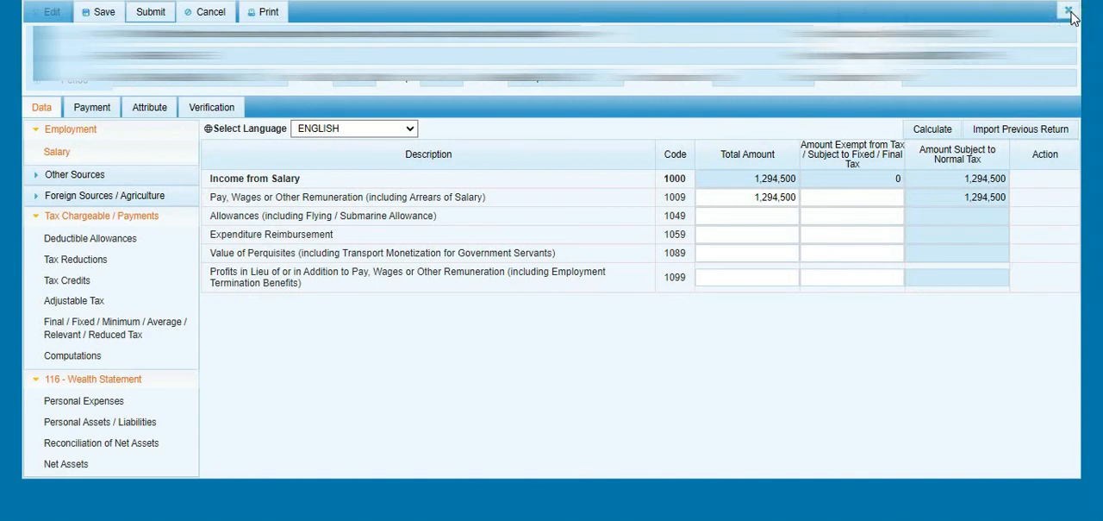
left_click(1069, 11)
left_click(457, 282)
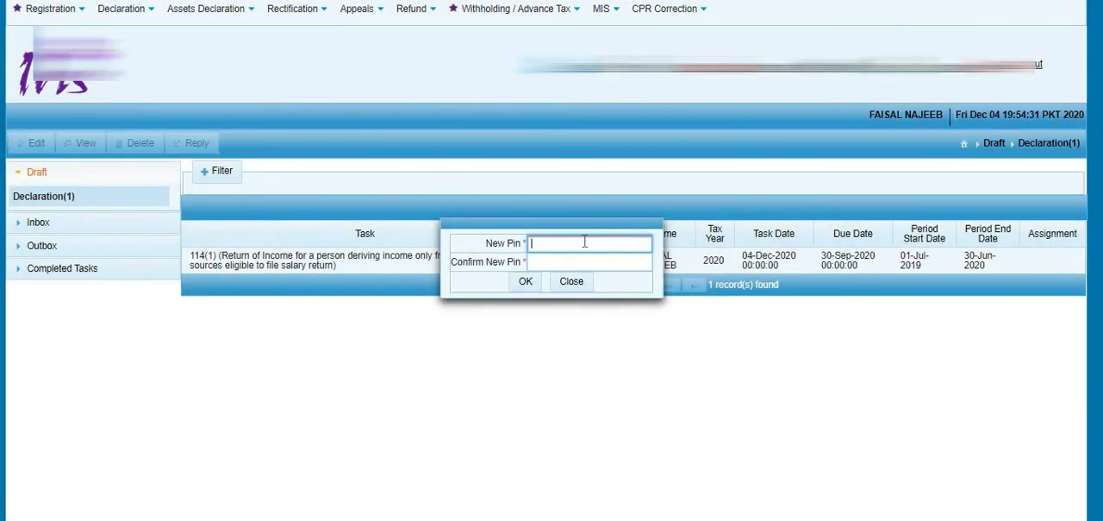
- Change the account PIN by entering and confirming the new PIN, and dismiss the browser's offer to update the saved password
type("1234")
key("Tab")
type("1234")
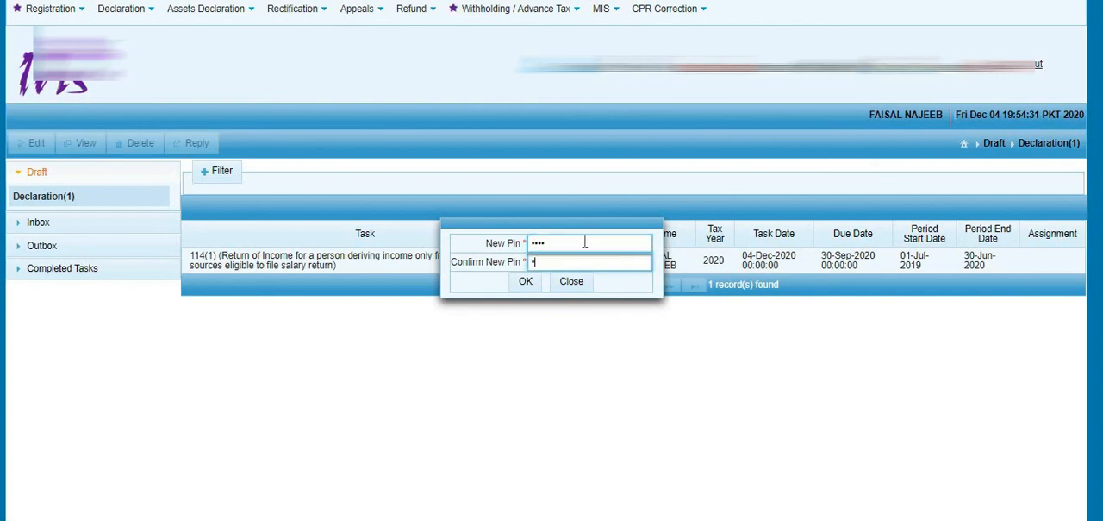
left_click(524, 283)
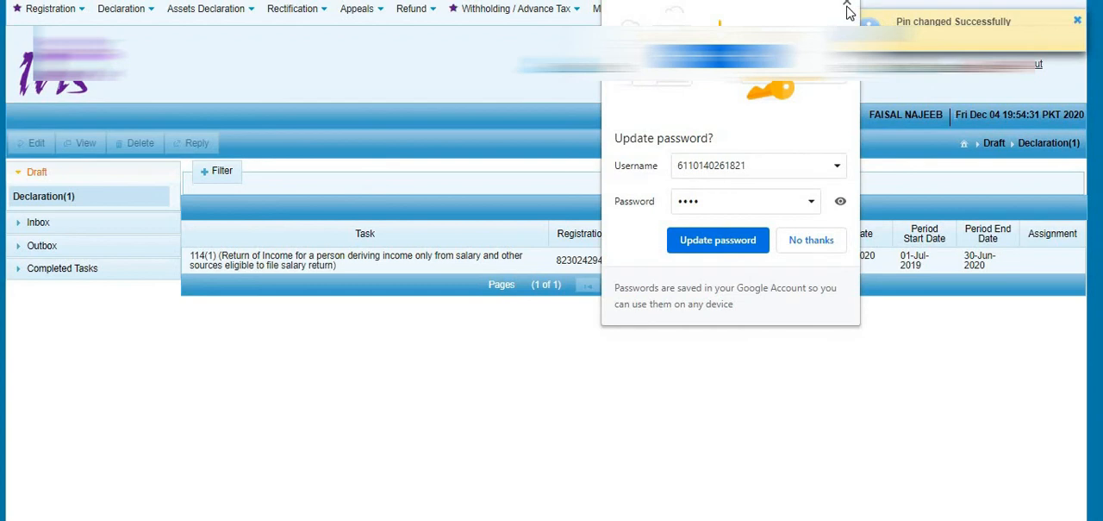
left_click(846, 3)
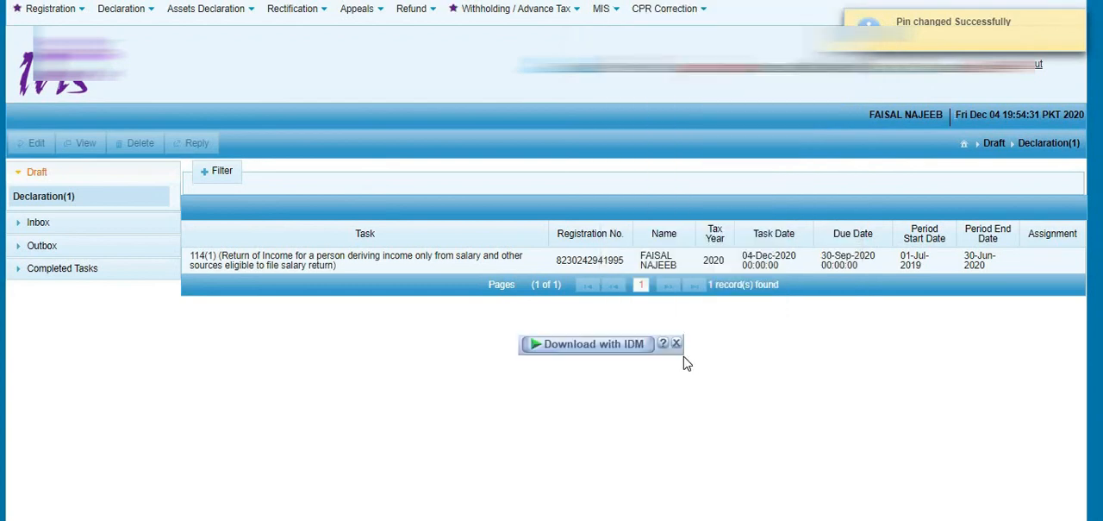